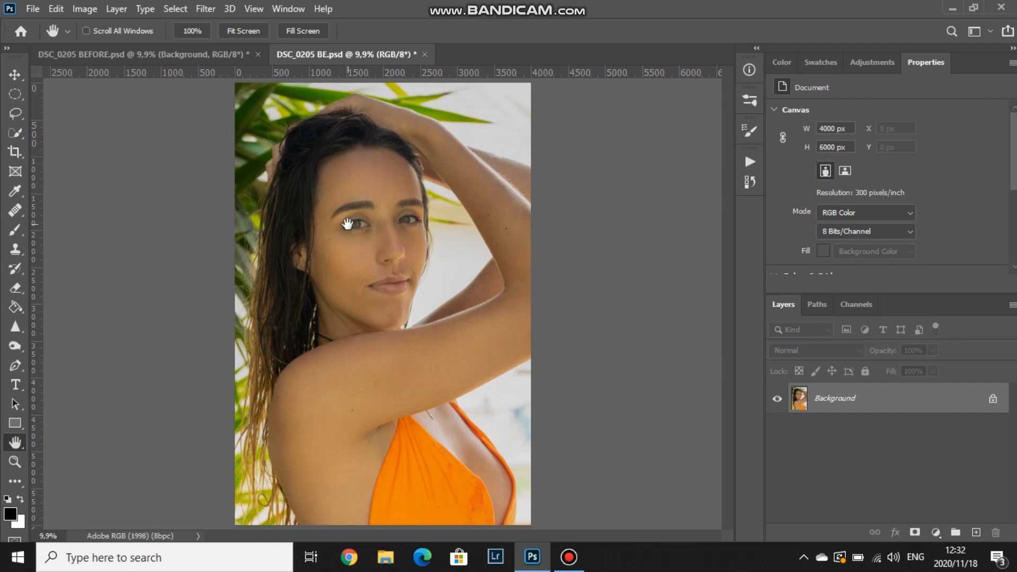
# Open the Camera Raw Filter on the portrait's Background layer and raise Shadows to +34.
pyautogui.click(207, 9)
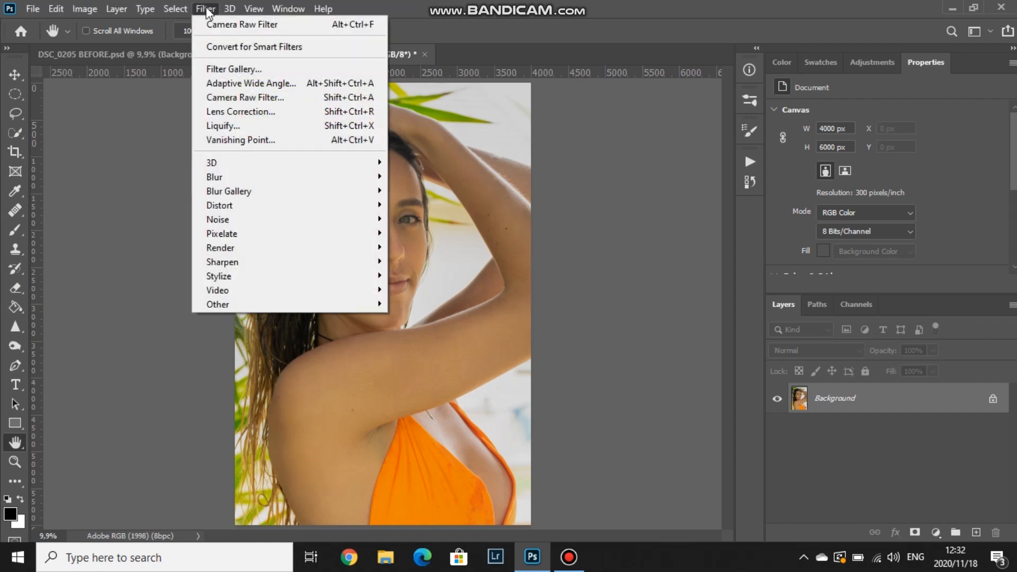
pyautogui.click(246, 98)
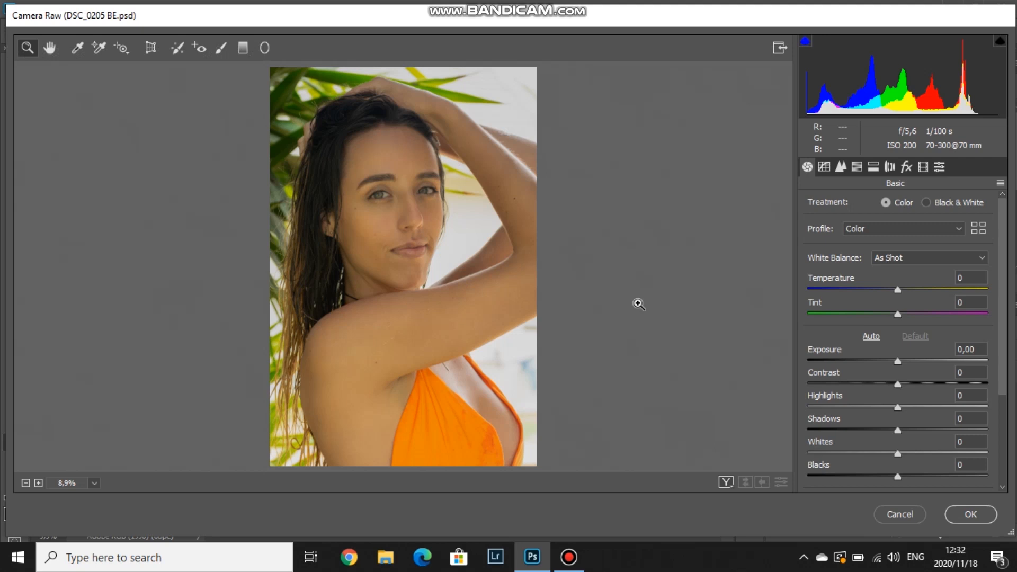
pyautogui.scroll(-1, 894, 367)
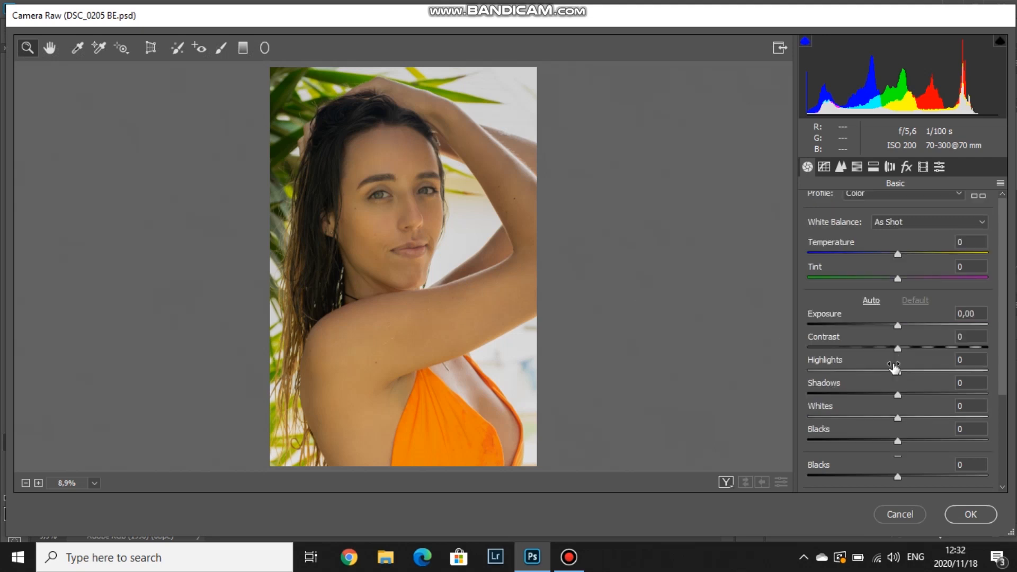
pyautogui.scroll(-1, 894, 367)
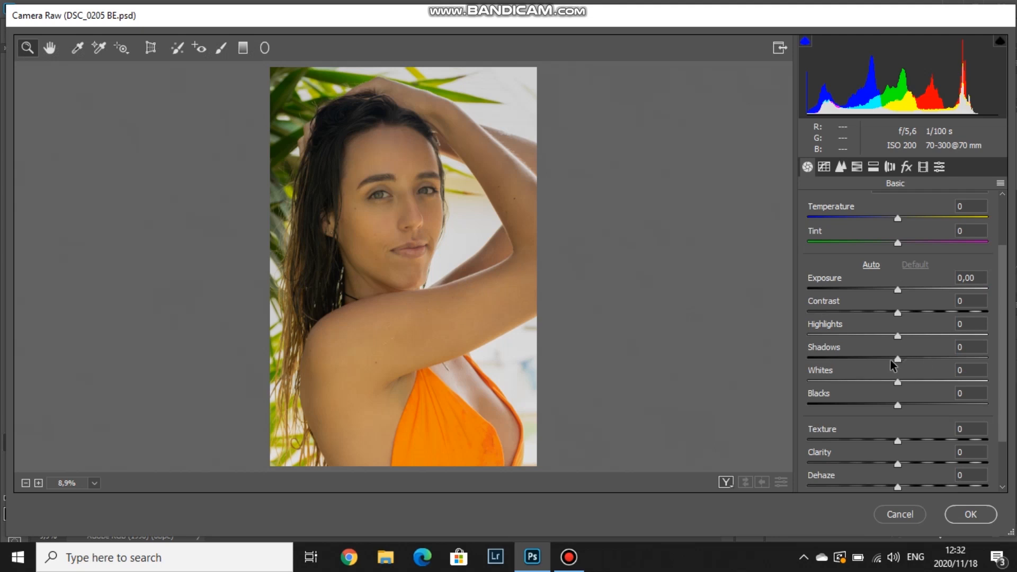
pyautogui.moveTo(909, 362); pyautogui.dragTo(930, 362)
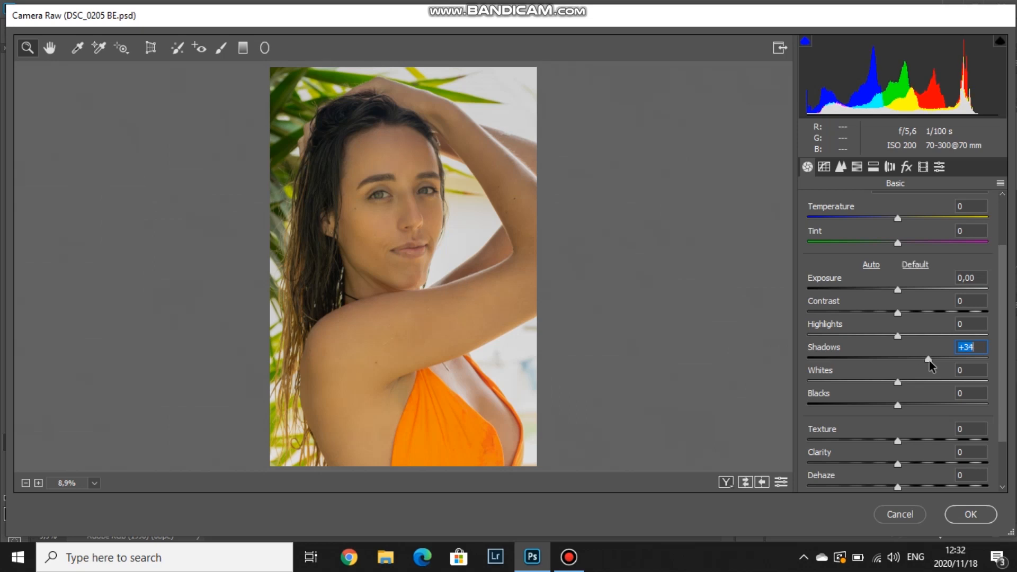
# Try Clarity at 100 in the basic adjustments, and settle it at +5.
pyautogui.scroll(-2, 888, 372)
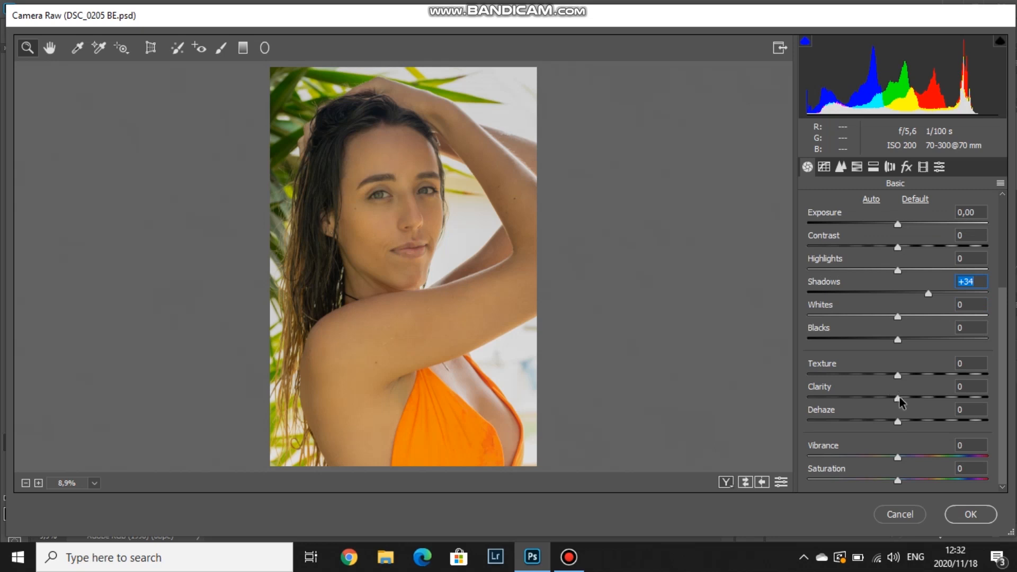
pyautogui.press('Tab')
pyautogui.press('Tab')
pyautogui.press('Tab')
pyautogui.press('Tab')
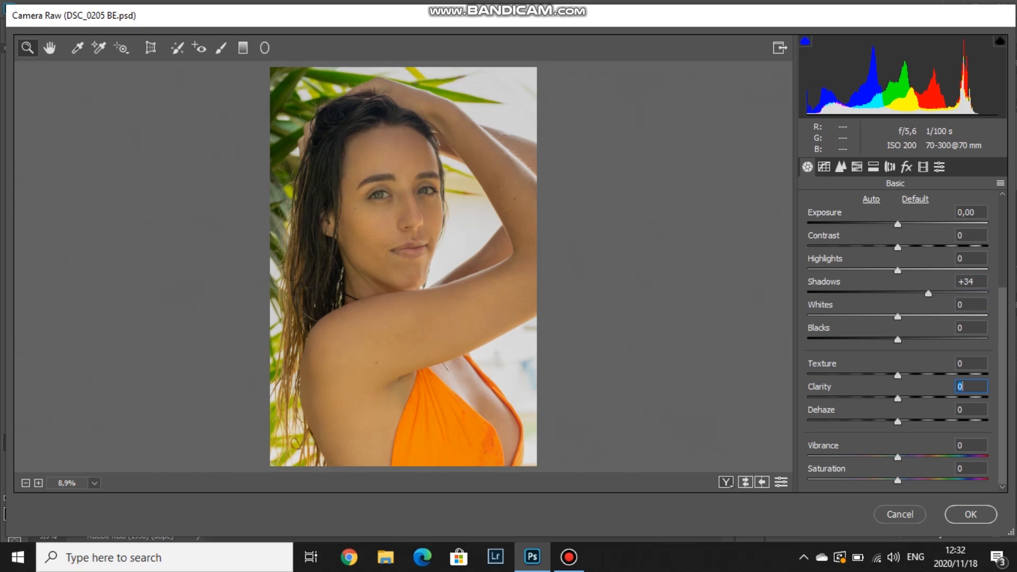
pyautogui.write('100')
pyautogui.press('Return')
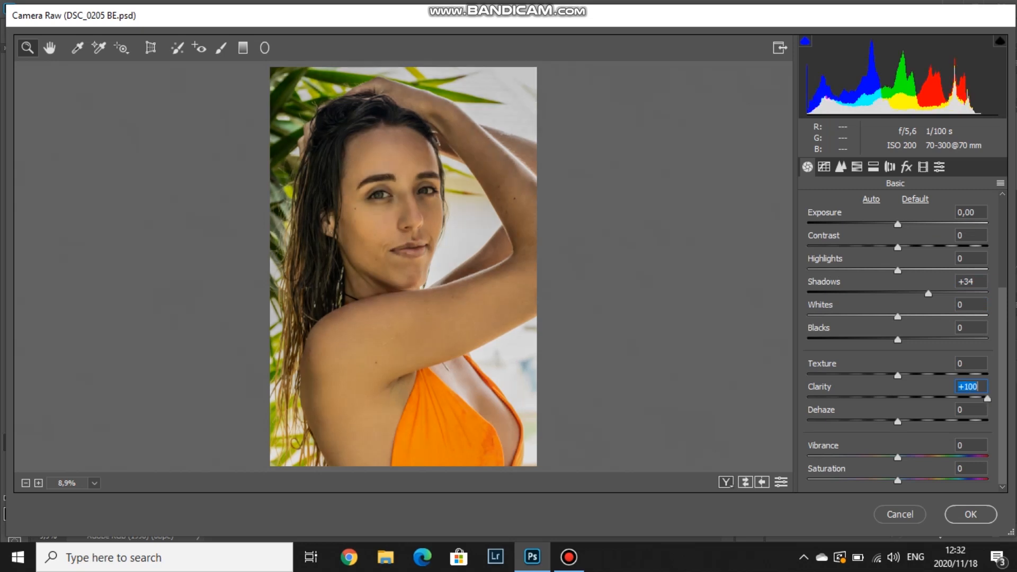
pyautogui.moveTo(987, 398); pyautogui.dragTo(902, 400)
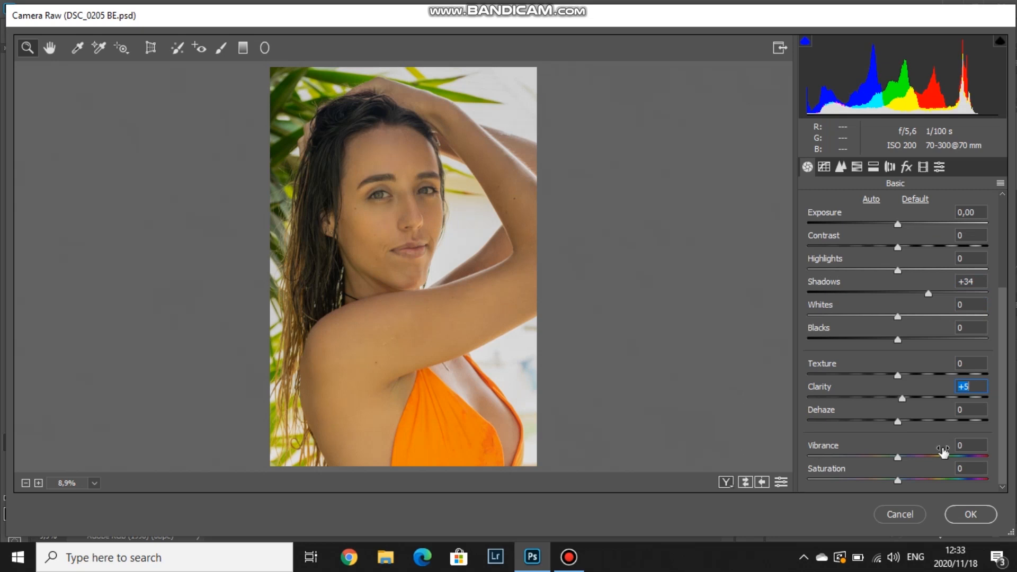
# Lower Highlights to -100 in the basic adjustments.
pyautogui.scroll(2, 906, 386)
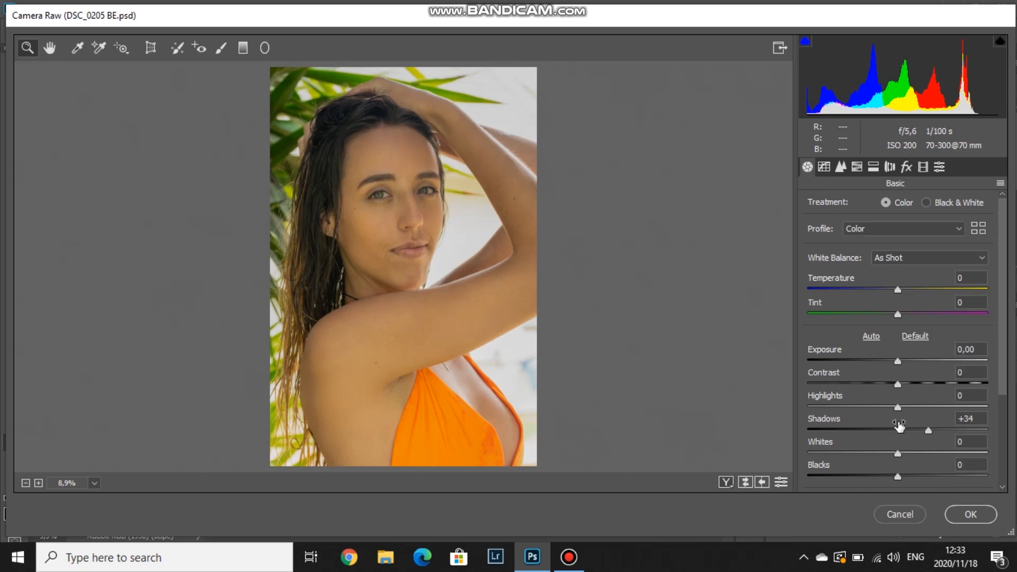
pyautogui.moveTo(898, 406); pyautogui.dragTo(747, 411)
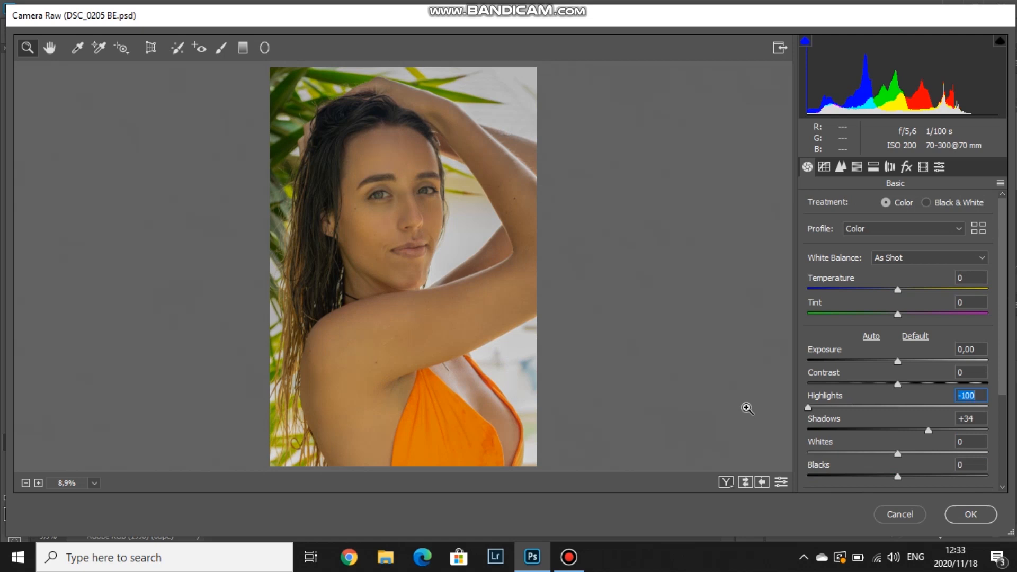
pyautogui.scroll(-3, 853, 406)
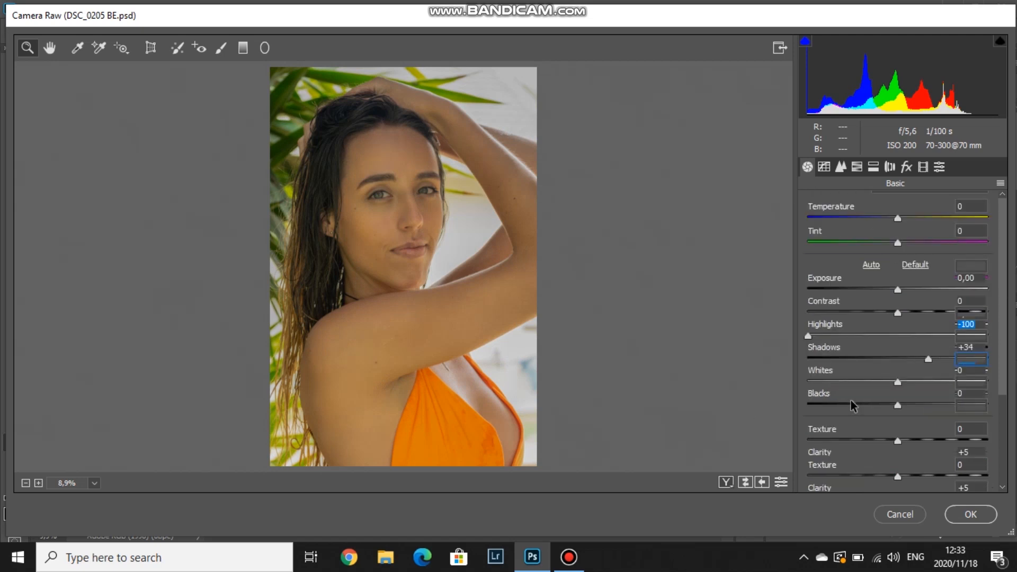
pyautogui.scroll(3, 853, 406)
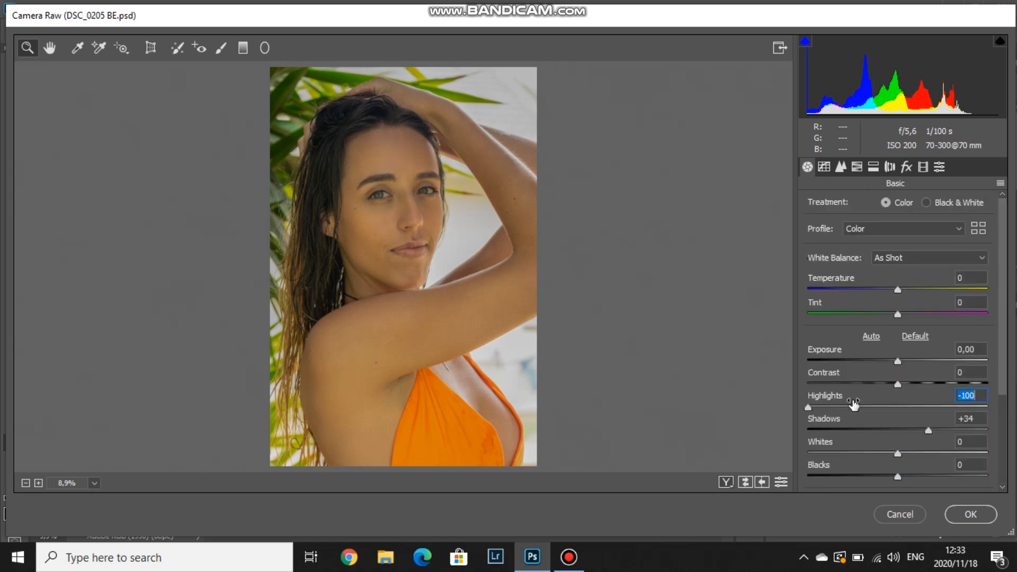
# Shift the Yellows hue in the HSL adjustments, trying both directions, and settle it at -18.
pyautogui.click(857, 167)
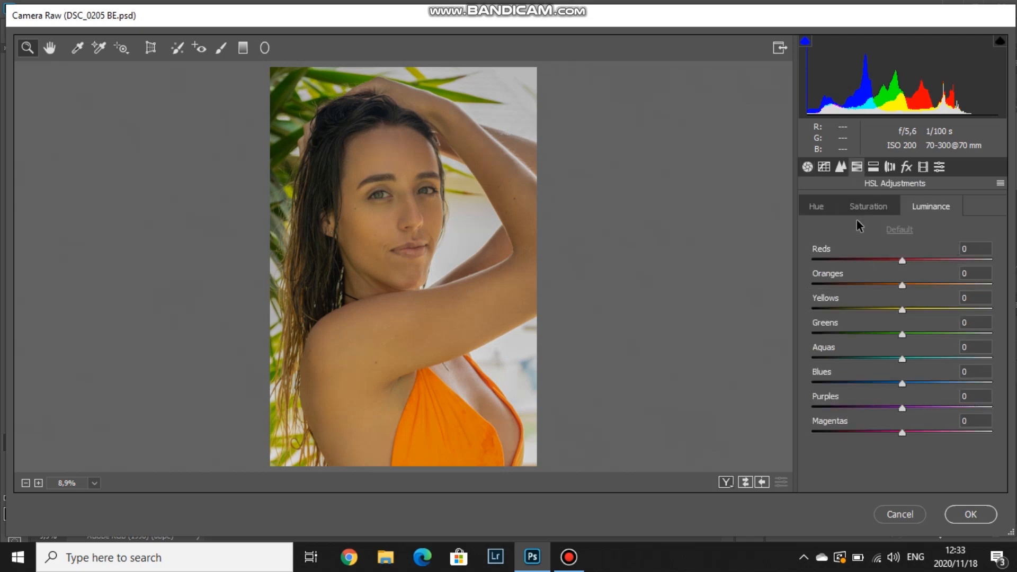
pyautogui.click(816, 208)
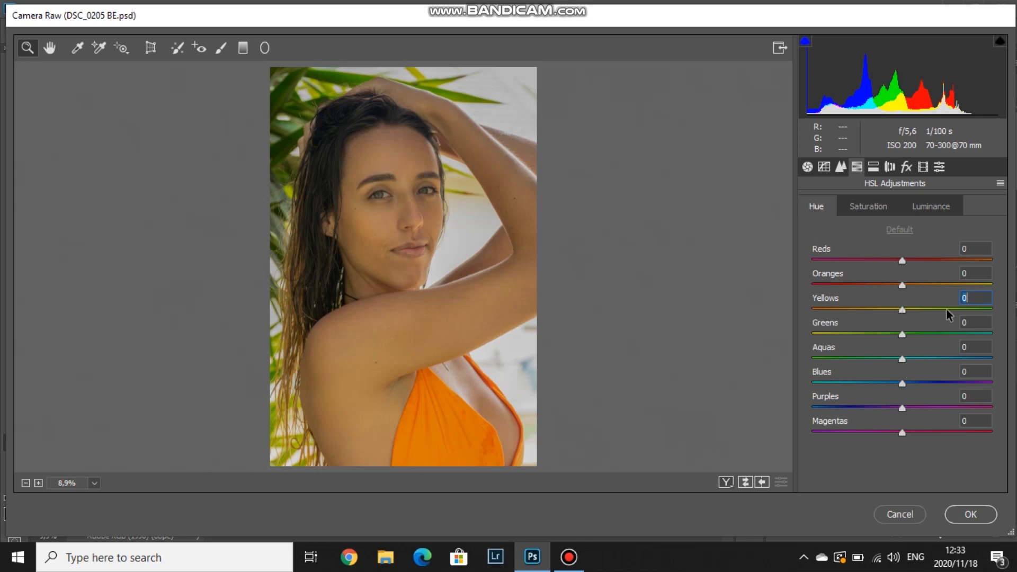
pyautogui.moveTo(946, 310); pyautogui.dragTo(867, 317)
pyautogui.click(954, 312)
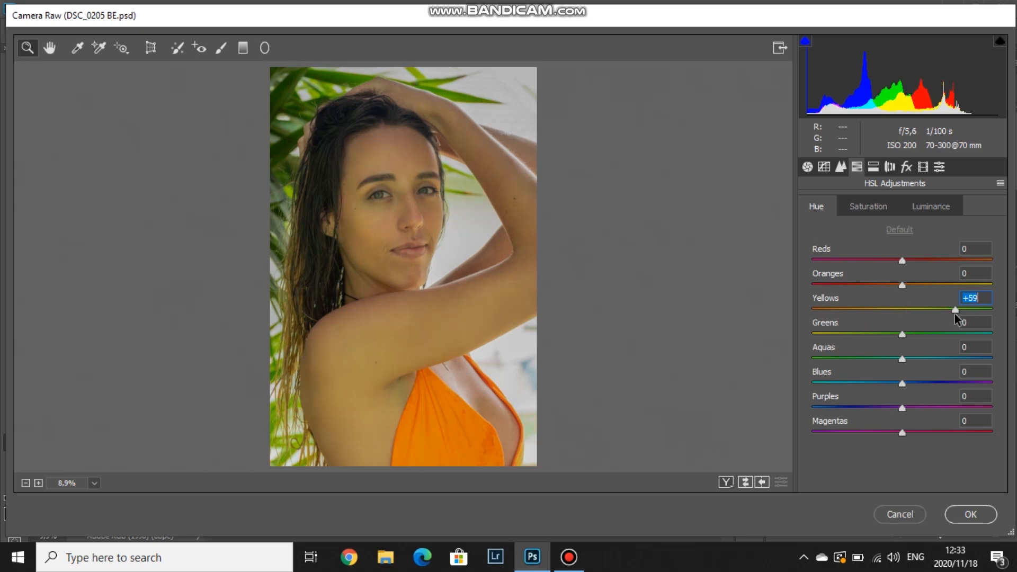
pyautogui.click(875, 310)
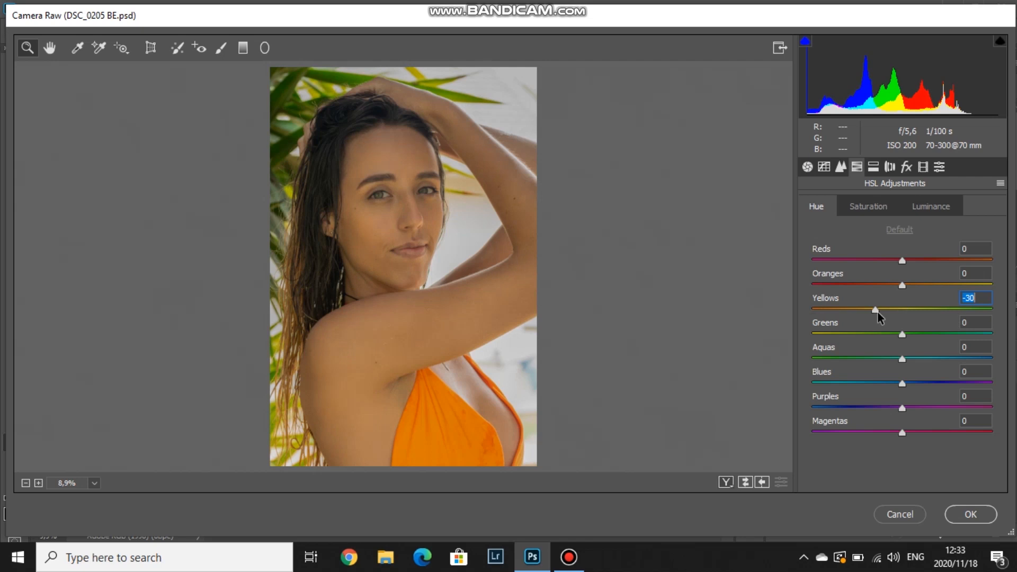
pyautogui.moveTo(878, 313); pyautogui.dragTo(887, 316)
pyautogui.moveTo(888, 315); pyautogui.dragTo(887, 318)
# Set the HSL hue of Greens to -100 and of Aquas to -100.
pyautogui.click(901, 333)
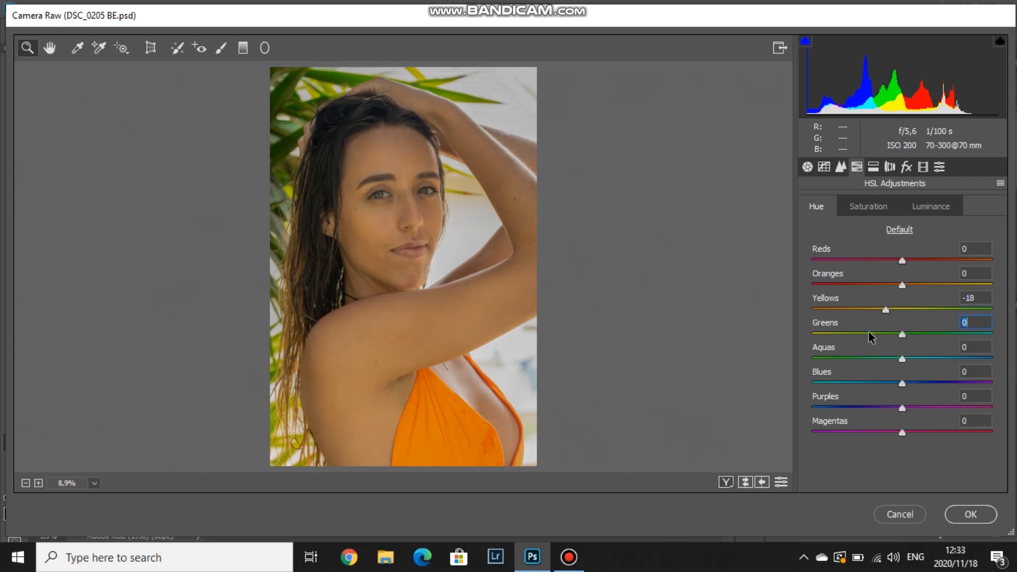
pyautogui.moveTo(869, 335); pyautogui.dragTo(988, 334)
pyautogui.write('-100')
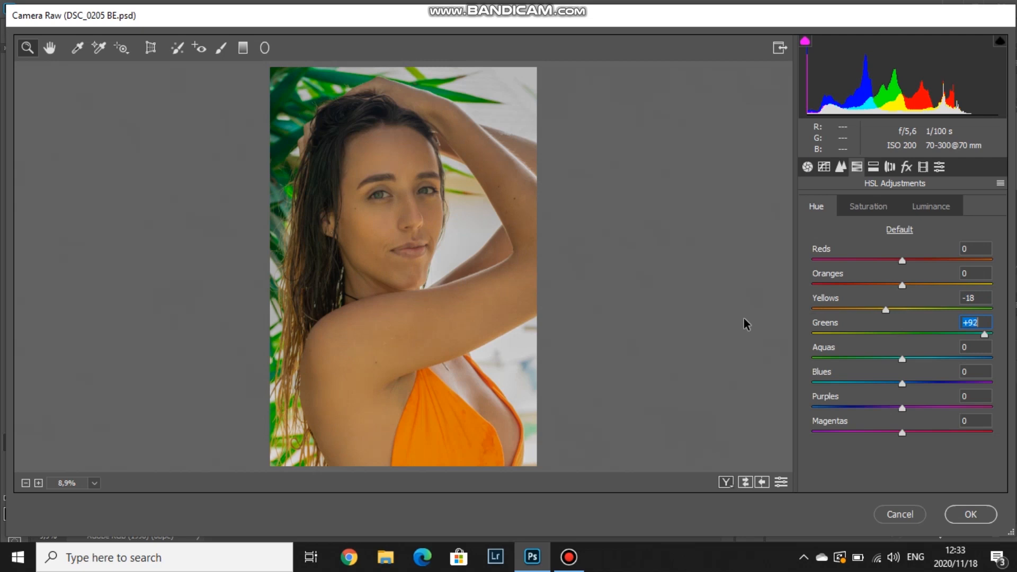
pyautogui.press('Return')
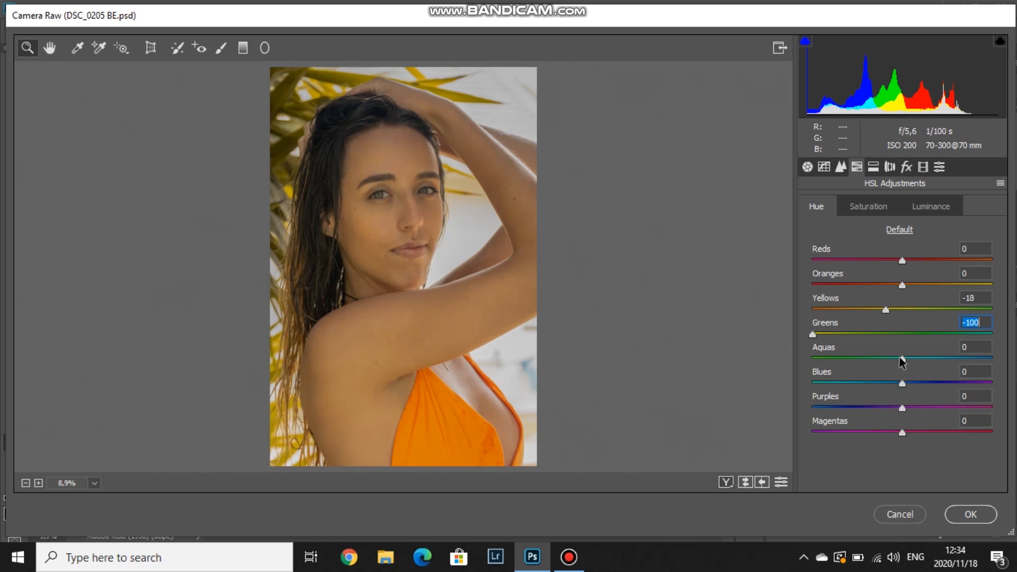
pyautogui.moveTo(903, 362); pyautogui.dragTo(913, 360)
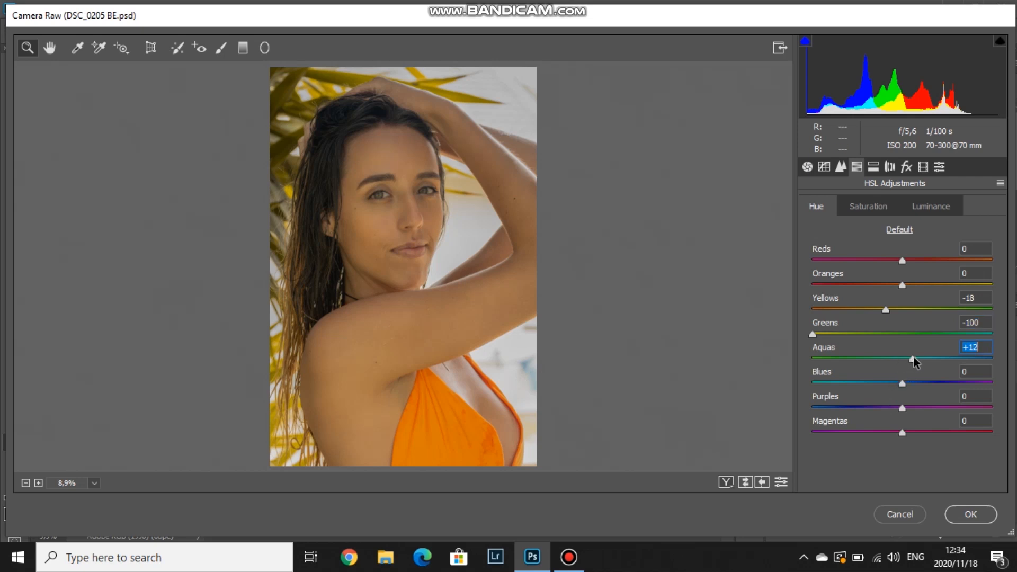
pyautogui.write('-100')
pyautogui.press('Return')
# Set the HSL saturation of Greens to +35 and Aquas to +100, and keep Yellows at 0 after trying +100.
pyautogui.click(867, 206)
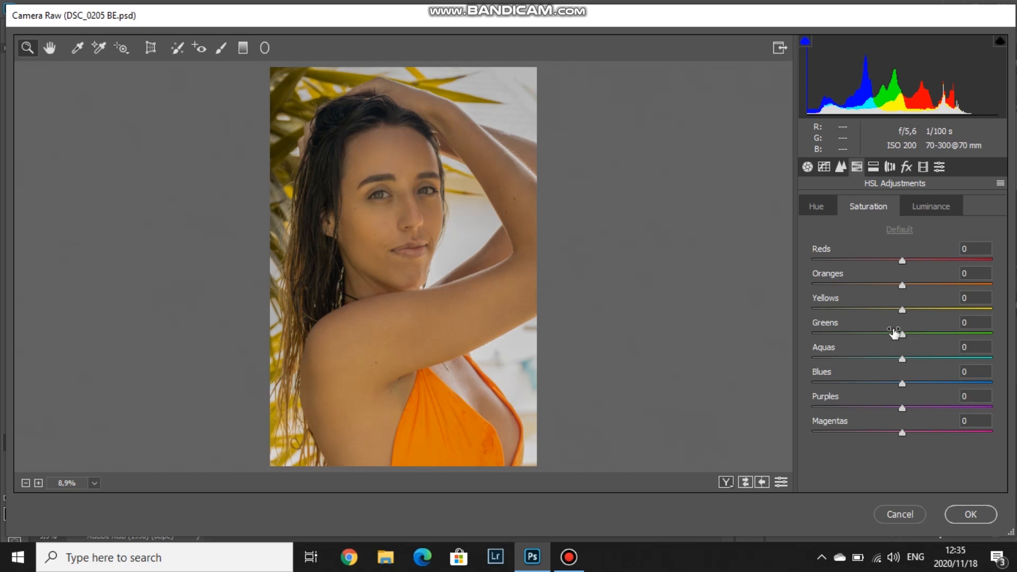
pyautogui.click(903, 333)
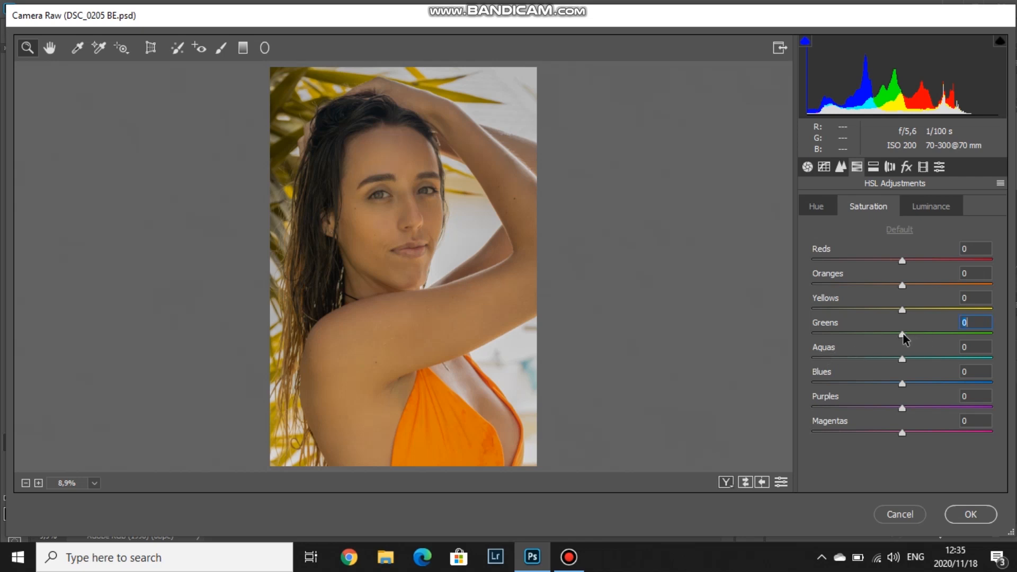
pyautogui.click(954, 333)
pyautogui.moveTo(936, 338); pyautogui.dragTo(934, 342)
pyautogui.moveTo(934, 360); pyautogui.dragTo(992, 359)
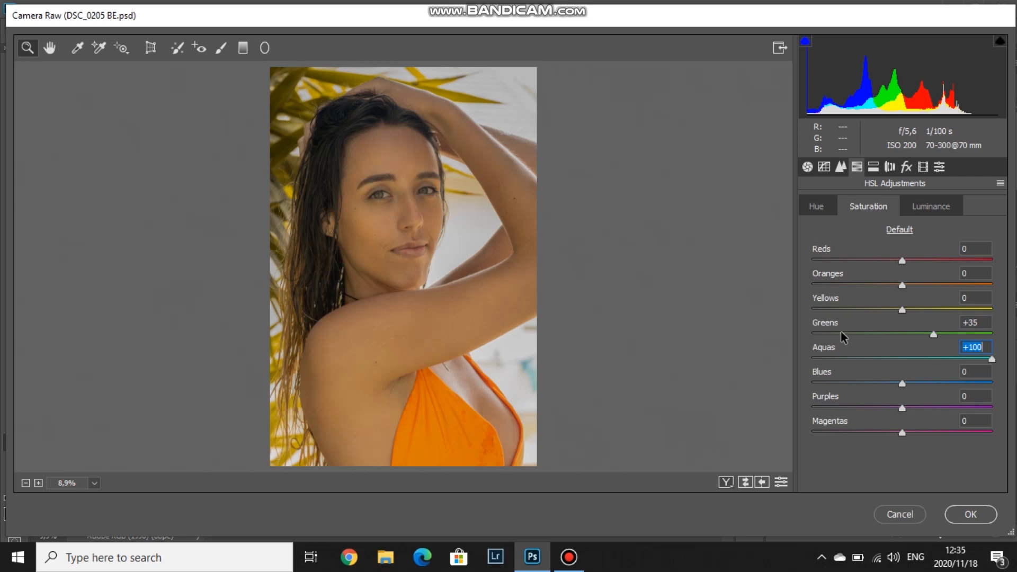
pyautogui.moveTo(902, 311); pyautogui.dragTo(992, 310)
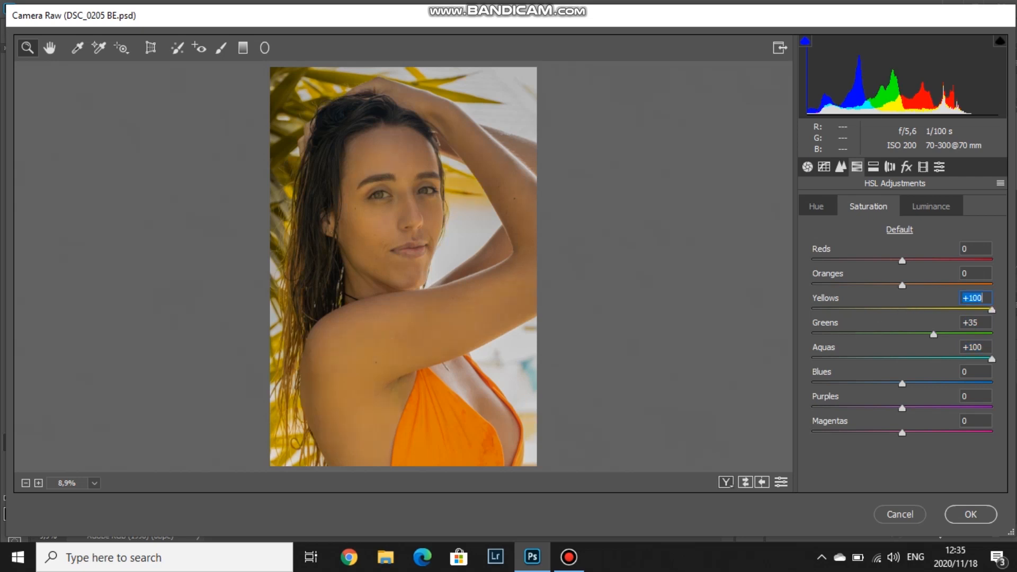
pyautogui.doubleClick(904, 309)
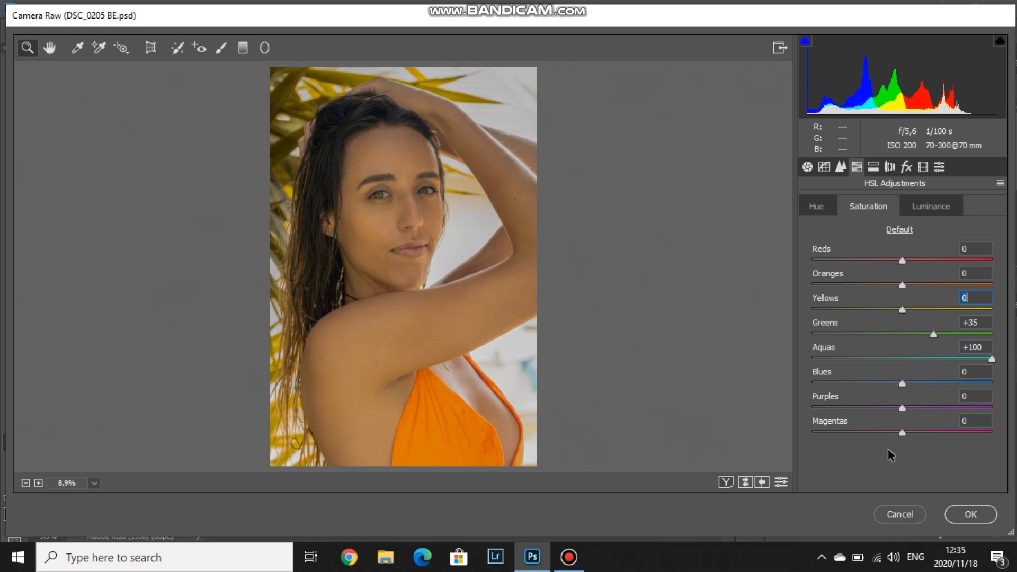
# Set the HSL luminance of Yellows to +2 and of Greens to about +22.
pyautogui.click(924, 208)
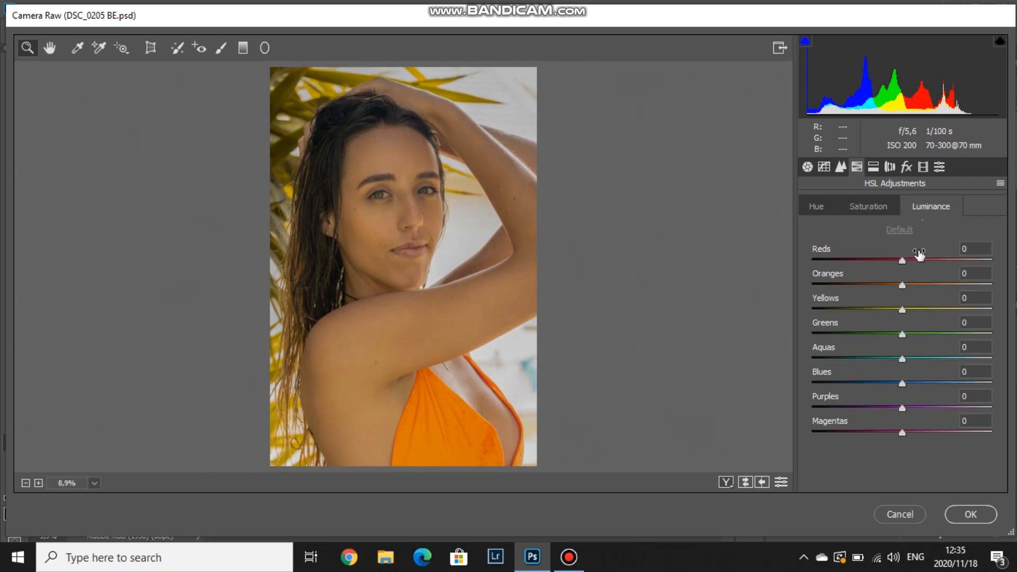
pyautogui.click(903, 310)
pyautogui.click(911, 310)
pyautogui.click(933, 312)
pyautogui.moveTo(932, 313); pyautogui.dragTo(907, 315)
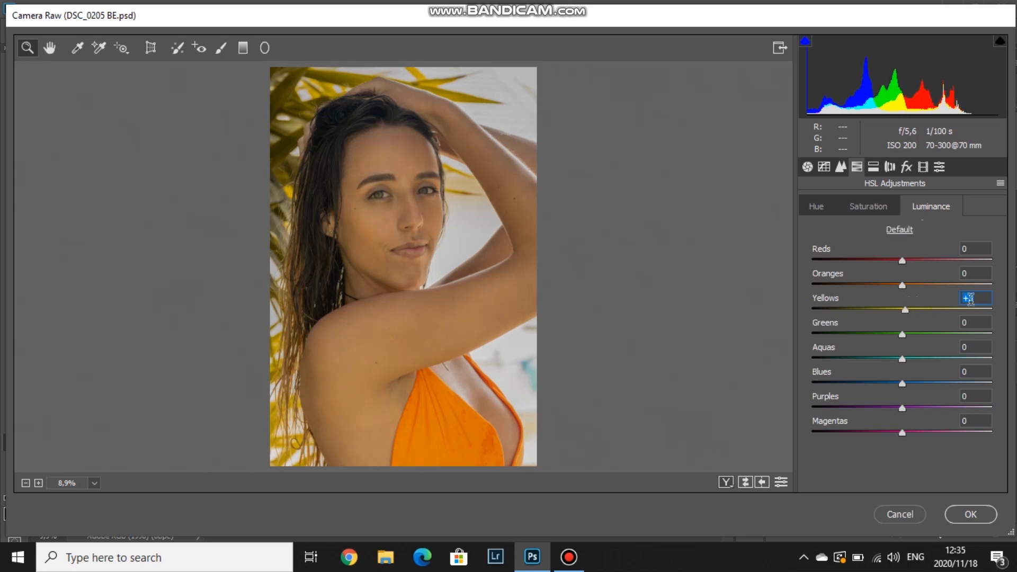
pyautogui.write('2')
pyautogui.press('Tab')
pyautogui.moveTo(942, 333); pyautogui.dragTo(923, 332)
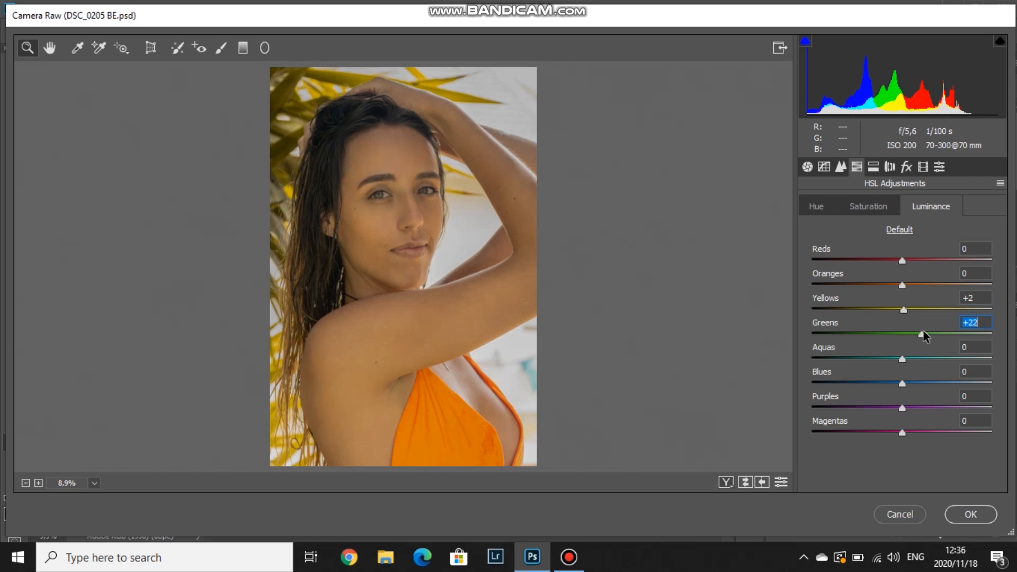
pyautogui.moveTo(921, 330); pyautogui.dragTo(923, 331)
# Calibrate the Green Primary to hue -20 and saturation +10, and apply the Camera Raw edits to the photo.
pyautogui.click(923, 167)
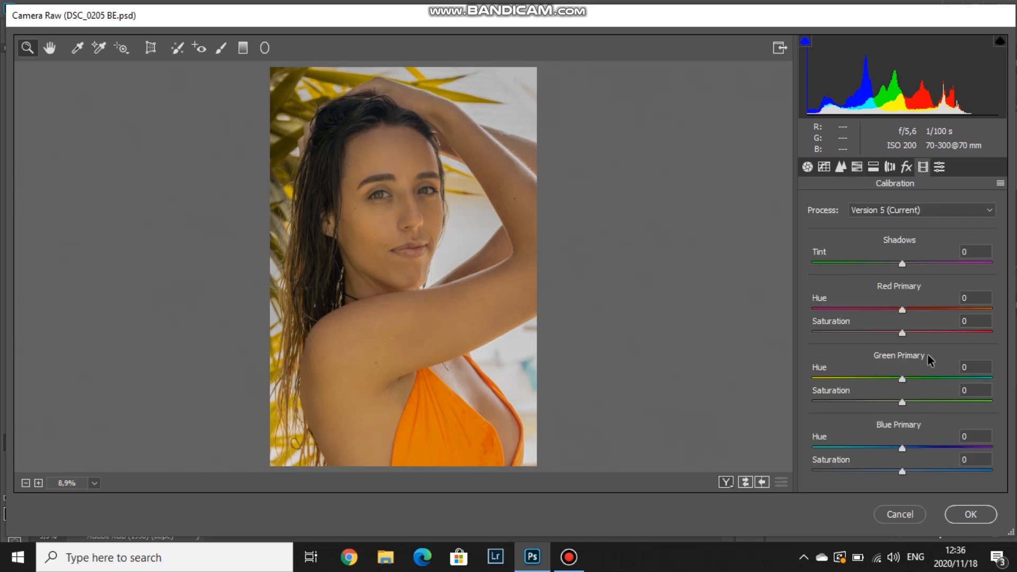
pyautogui.click(902, 379)
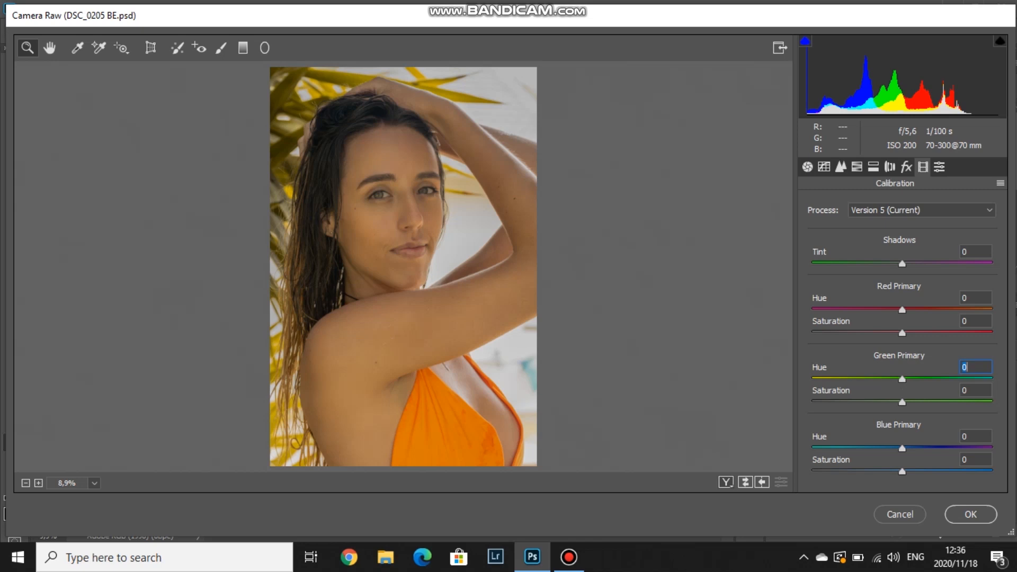
pyautogui.write('100')
pyautogui.press('Return')
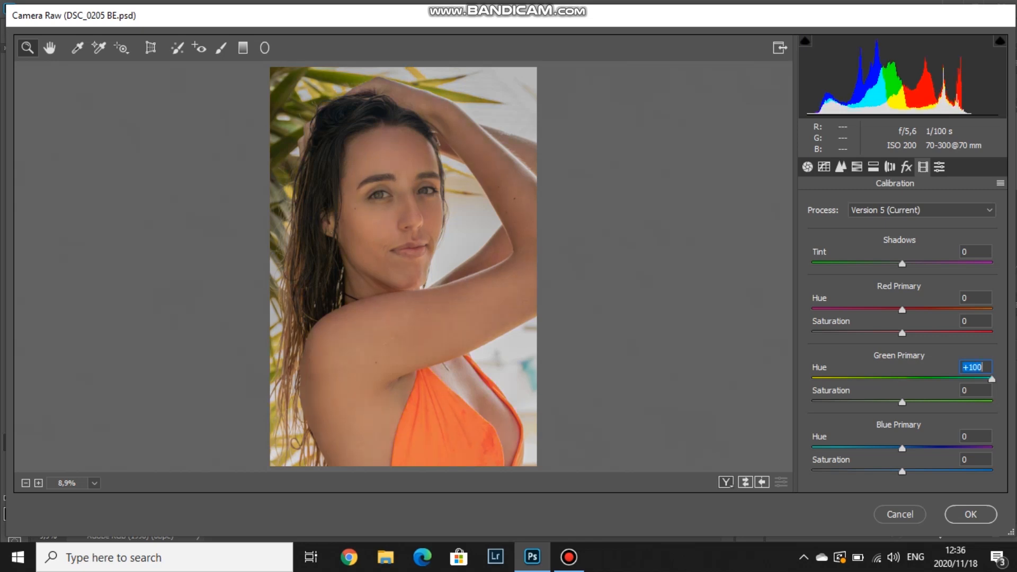
pyautogui.moveTo(991, 379); pyautogui.dragTo(888, 384)
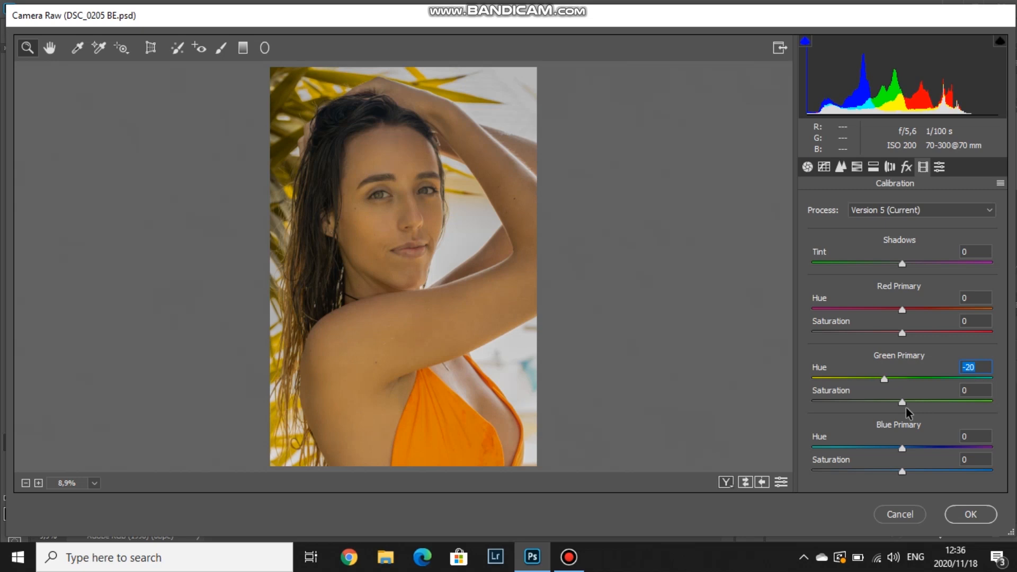
pyautogui.moveTo(902, 401); pyautogui.dragTo(910, 402)
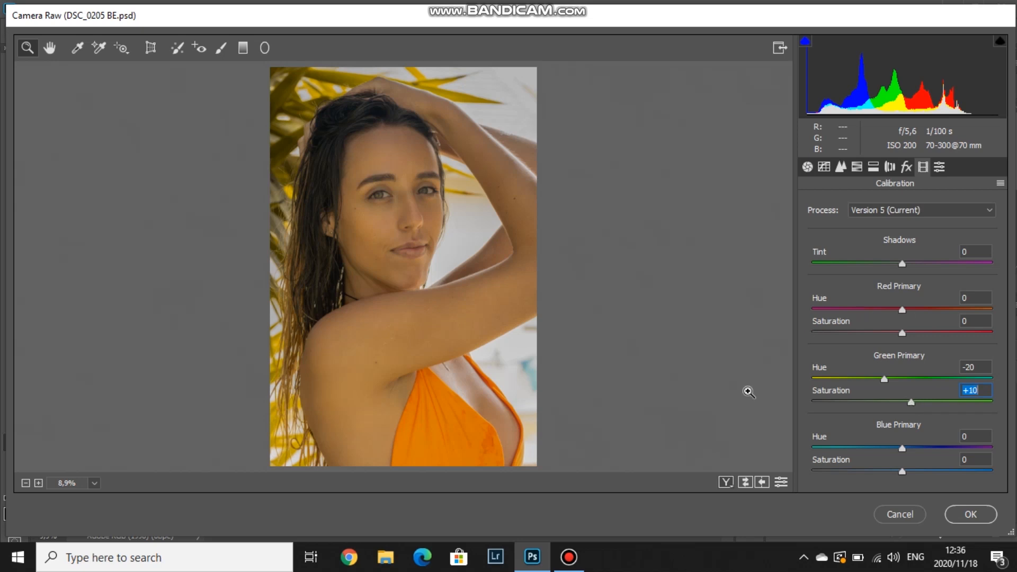
pyautogui.click(965, 518)
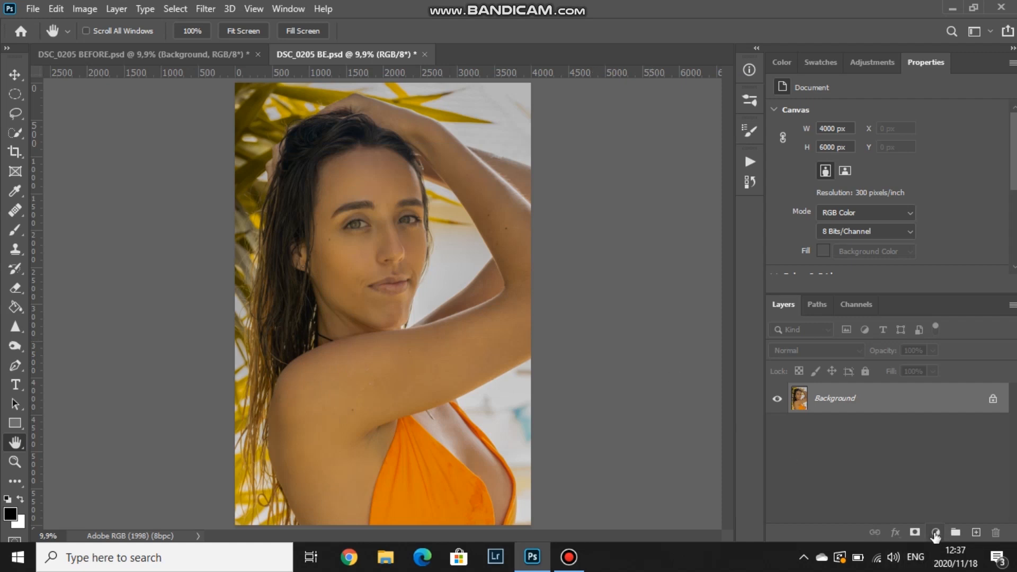
# Add a Black & White adjustment layer above the Background and turn on its Tint option.
pyautogui.click(935, 533)
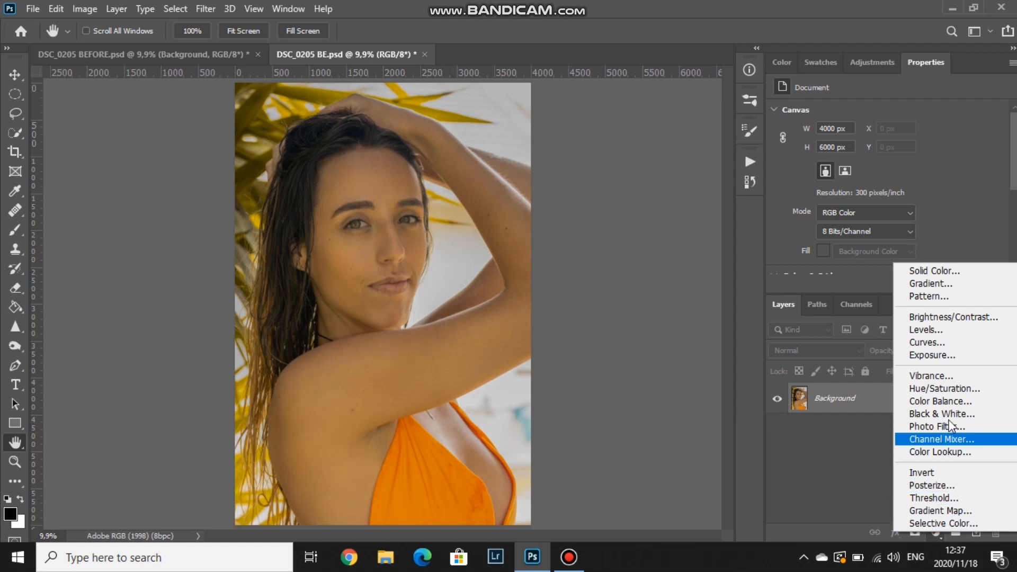
pyautogui.click(950, 415)
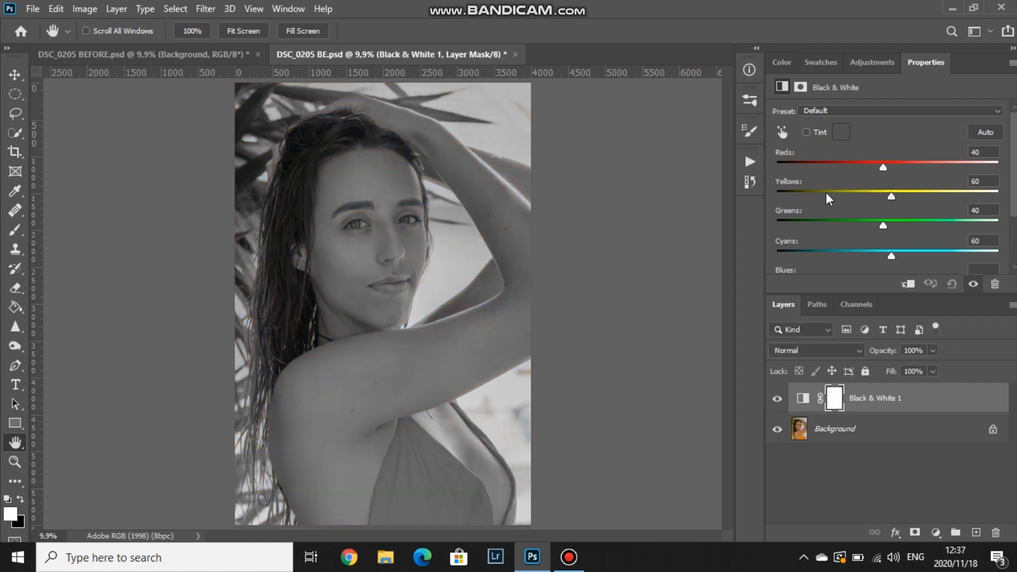
pyautogui.scroll(-3, 904, 198)
pyautogui.scroll(3, 904, 198)
pyautogui.click(806, 132)
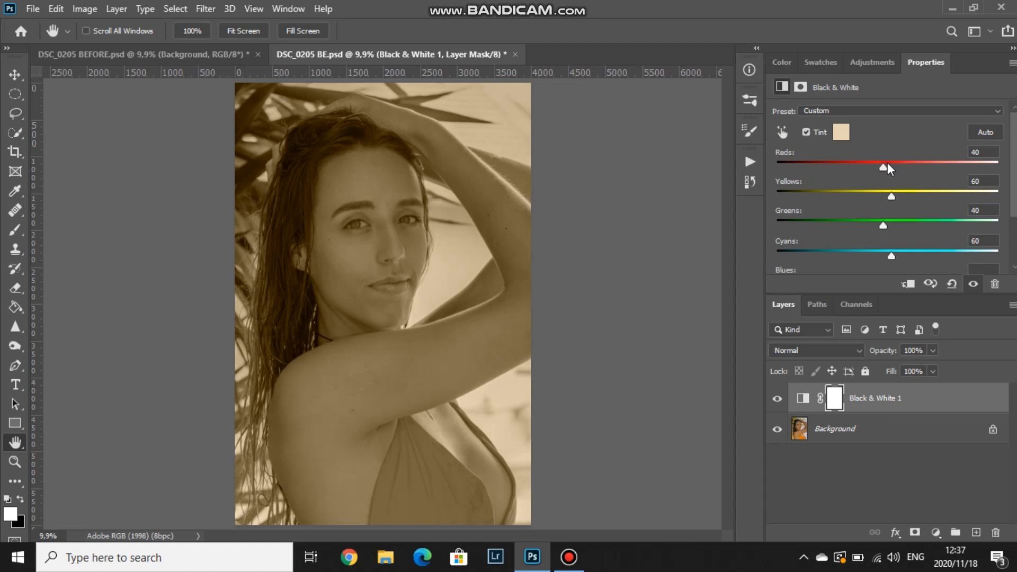
# Set the Black & White adjustment's Reds to 120 and Yellows to -84.
pyautogui.moveTo(884, 166); pyautogui.dragTo(908, 166)
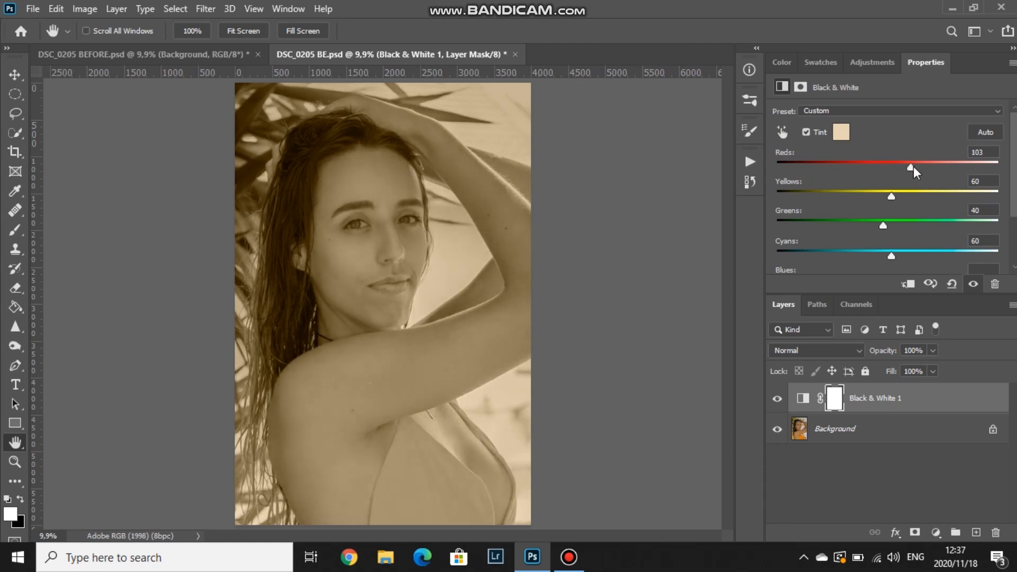
pyautogui.moveTo(913, 166); pyautogui.dragTo(922, 169)
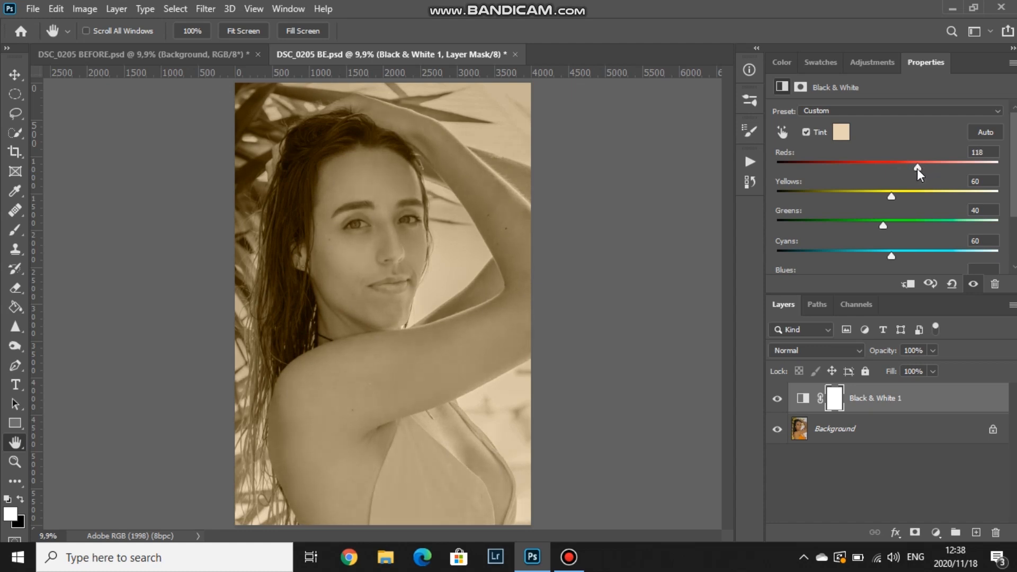
pyautogui.moveTo(920, 168); pyautogui.dragTo(919, 169)
pyautogui.click(981, 152)
pyautogui.write('120')
pyautogui.press('Return')
pyautogui.moveTo(892, 196); pyautogui.dragTo(828, 195)
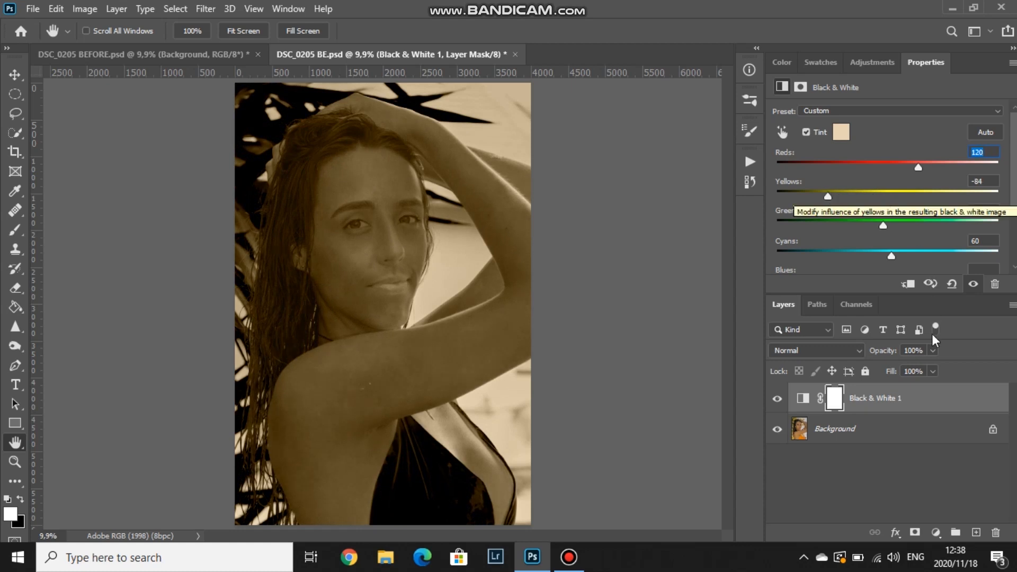
# Blend the Black & White layer in Soft Light mode at about 28% opacity, and deselect it.
pyautogui.click(822, 351)
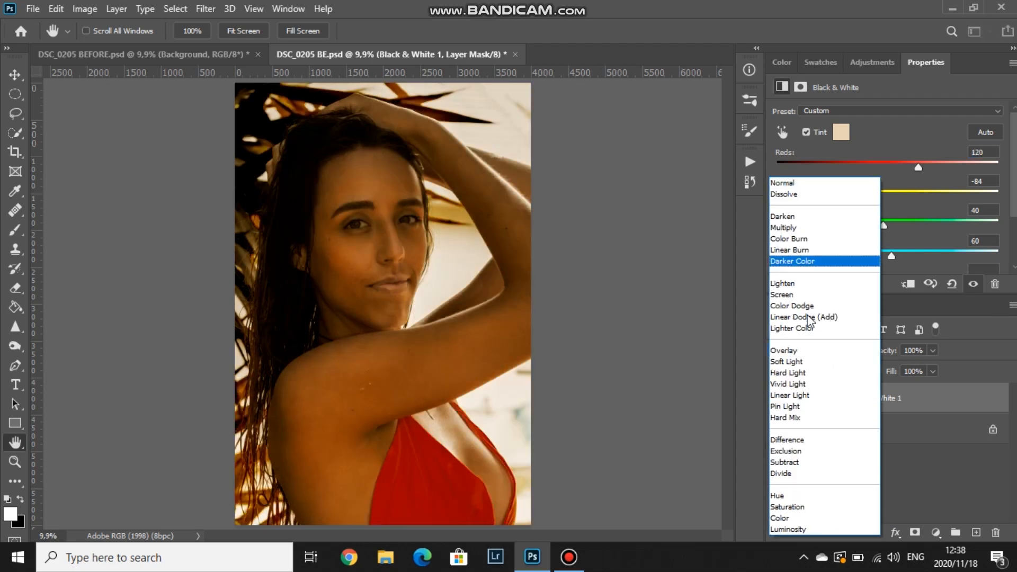
pyautogui.click(794, 361)
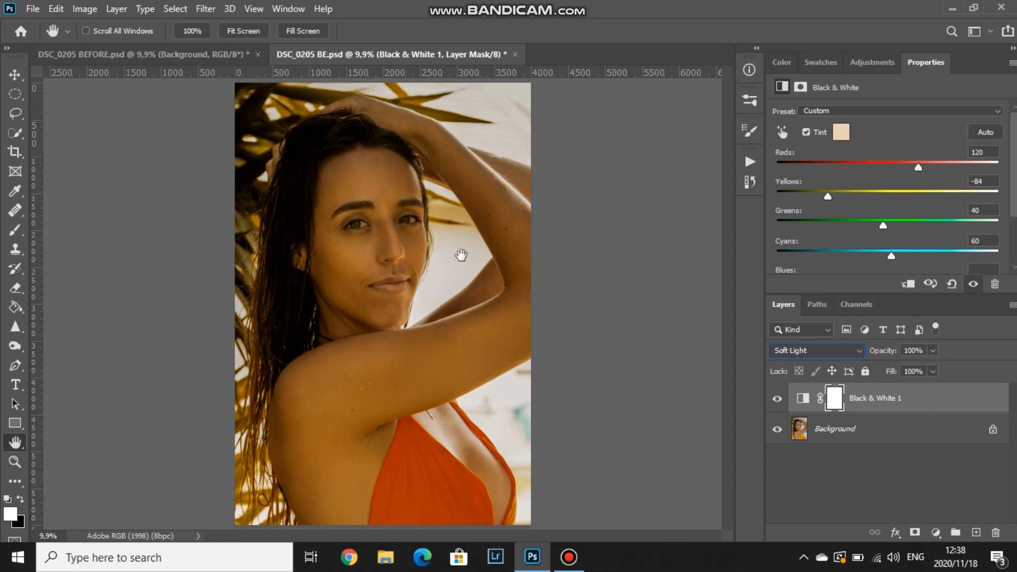
pyautogui.click(932, 351)
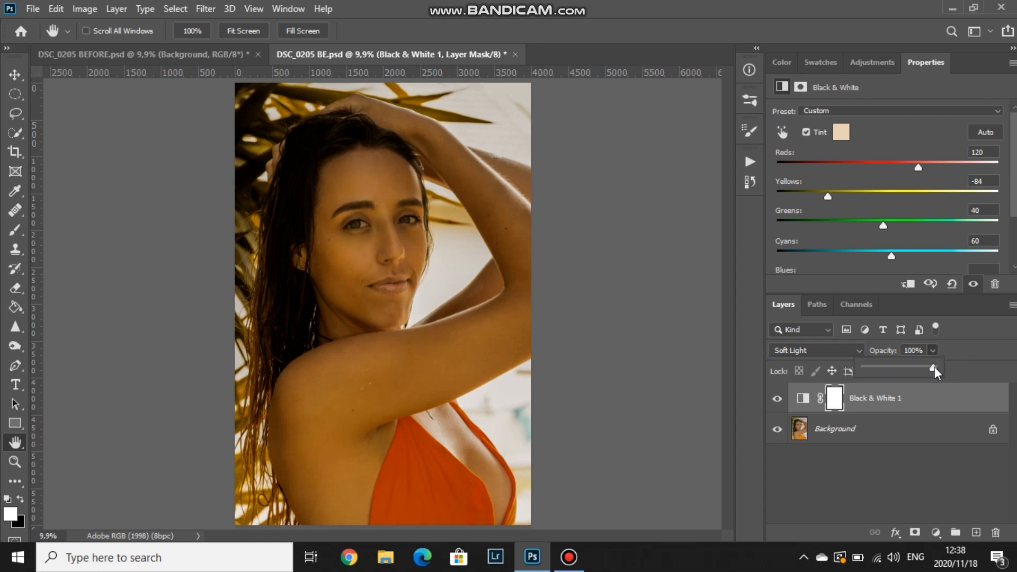
pyautogui.moveTo(907, 367); pyautogui.dragTo(881, 370)
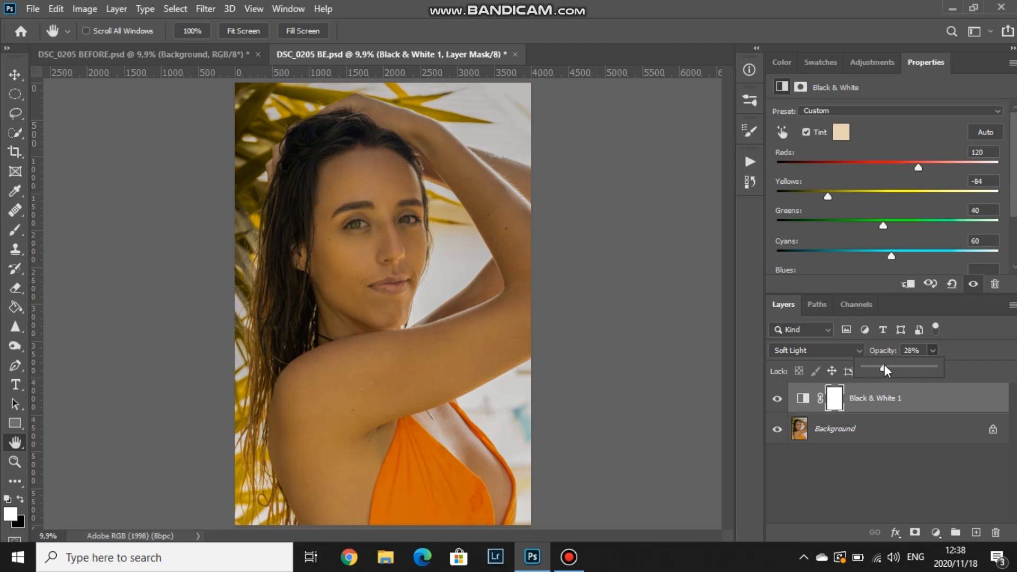
pyautogui.moveTo(885, 366); pyautogui.dragTo(887, 366)
pyautogui.click(885, 481)
pyautogui.click(905, 449)
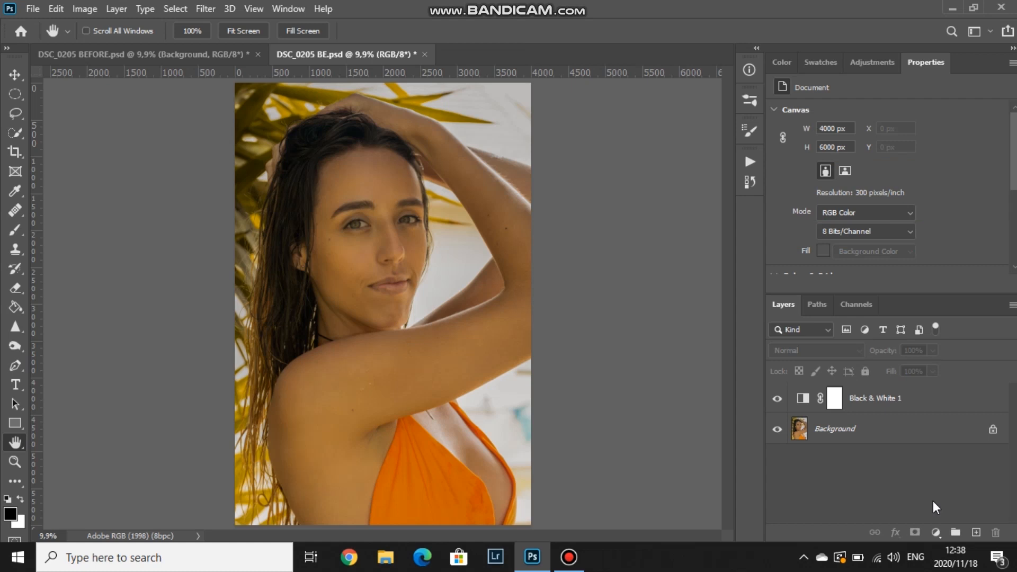
# Add a Curves adjustment layer above the Black & White layer and enlarge the properties area to show the full graph.
pyautogui.click(936, 532)
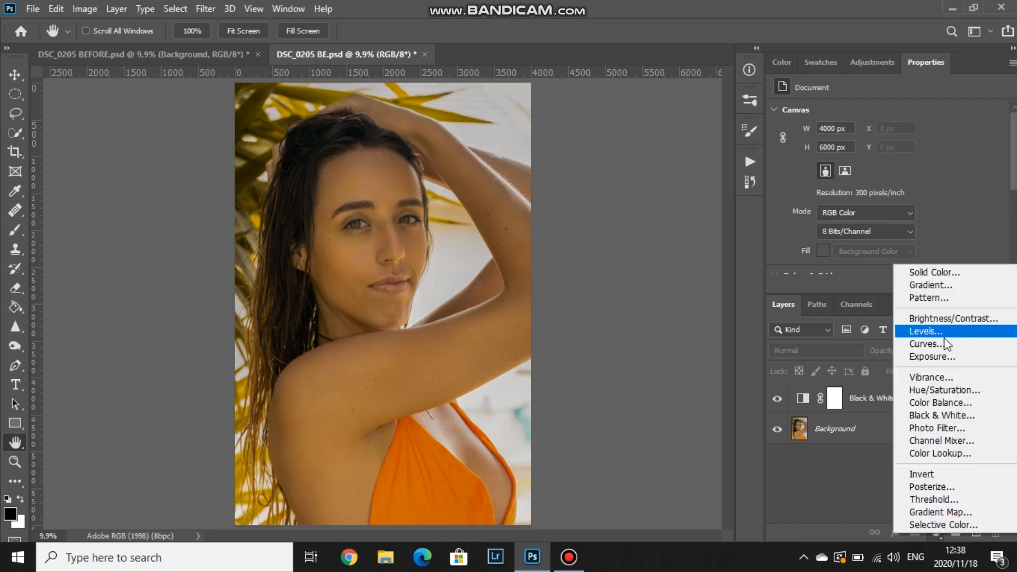
pyautogui.click(937, 345)
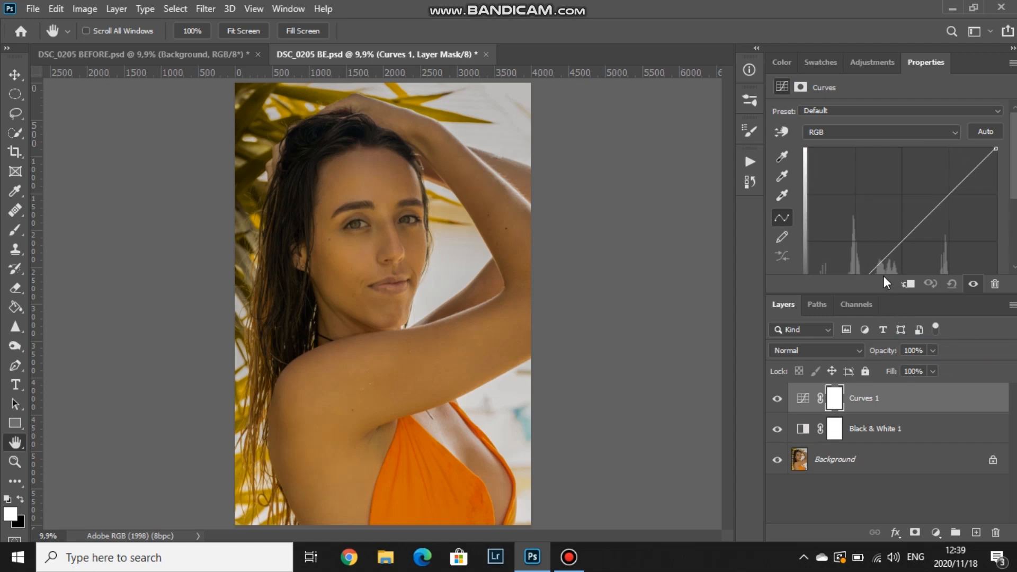
pyautogui.moveTo(888, 291); pyautogui.dragTo(888, 368)
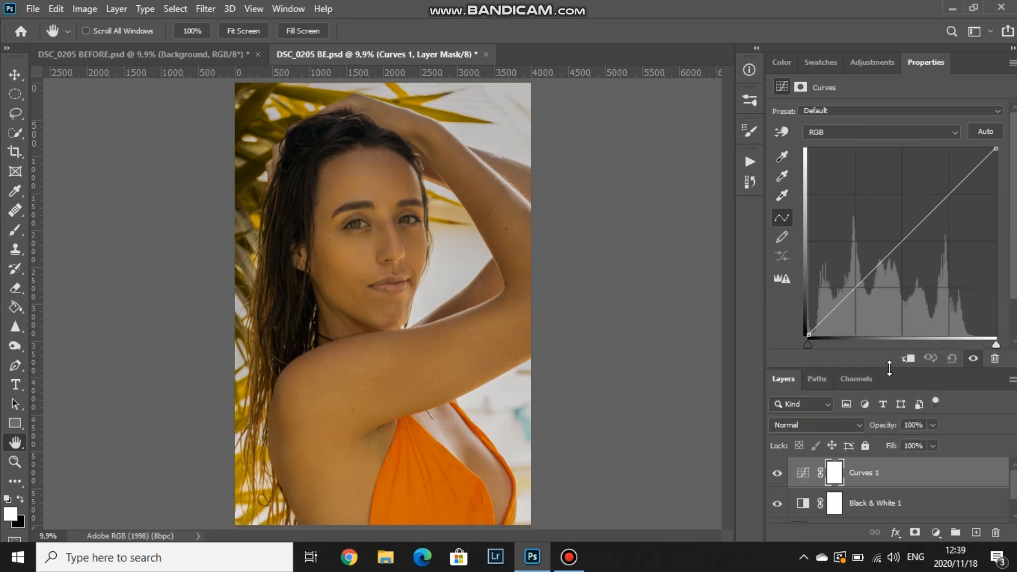
pyautogui.moveTo(889, 373); pyautogui.dragTo(888, 407)
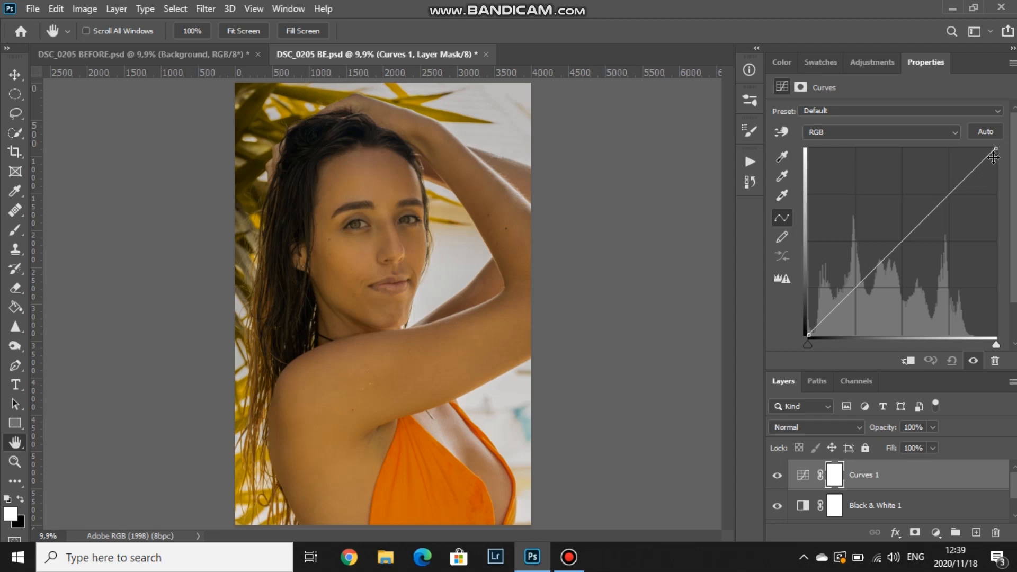
# Shape the RGB curve with slightly raised midtones, points in the highlights and shadows, a lowered white point and a lifted black point.
pyautogui.click(900, 239)
pyautogui.moveTo(900, 240)
pyautogui.mouseDown()
pyautogui.moveTo(910, 250)
pyautogui.moveTo(895, 229)
pyautogui.mouseUp()
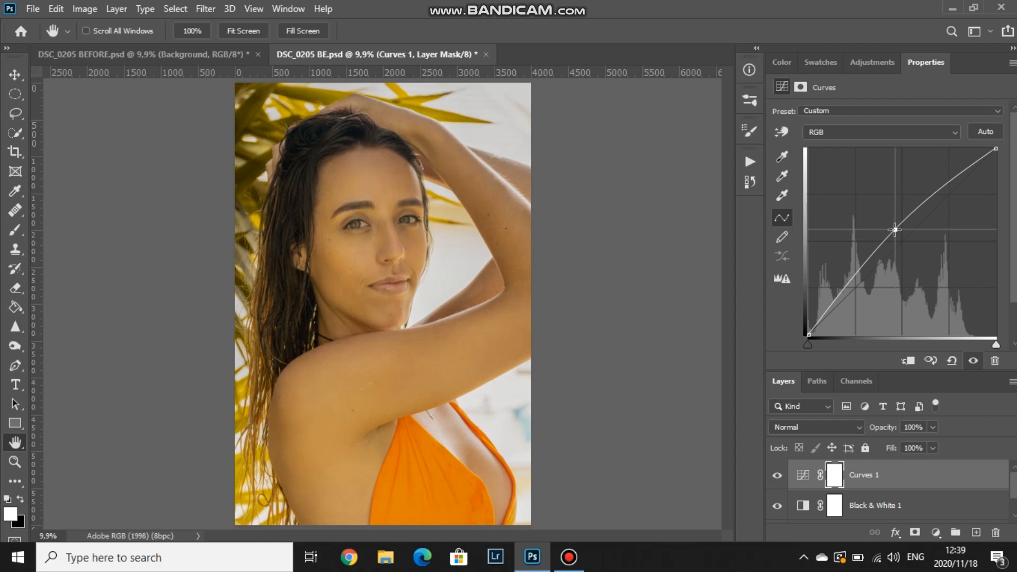
pyautogui.moveTo(895, 229); pyautogui.dragTo(896, 234)
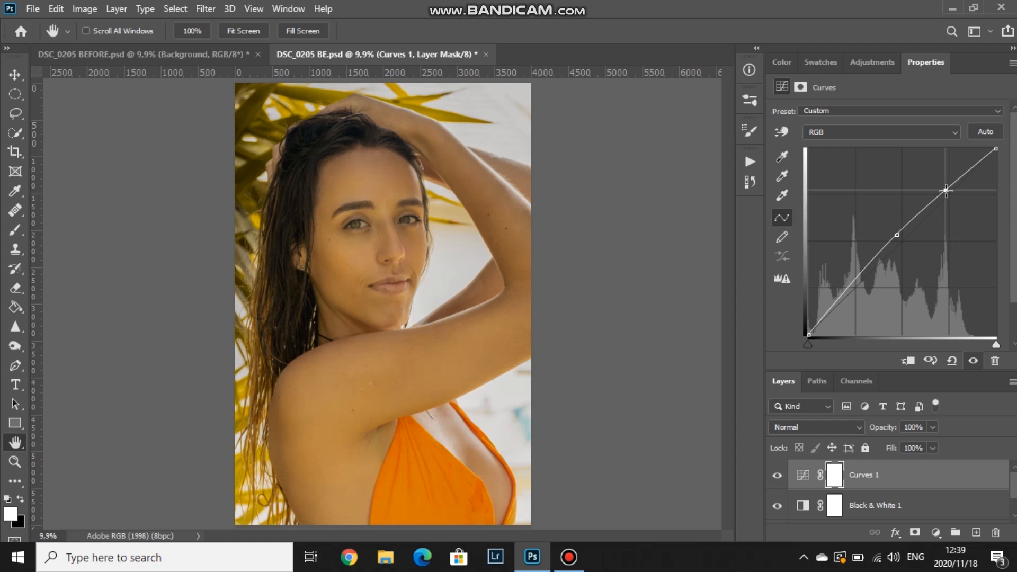
pyautogui.moveTo(946, 189); pyautogui.dragTo(946, 192)
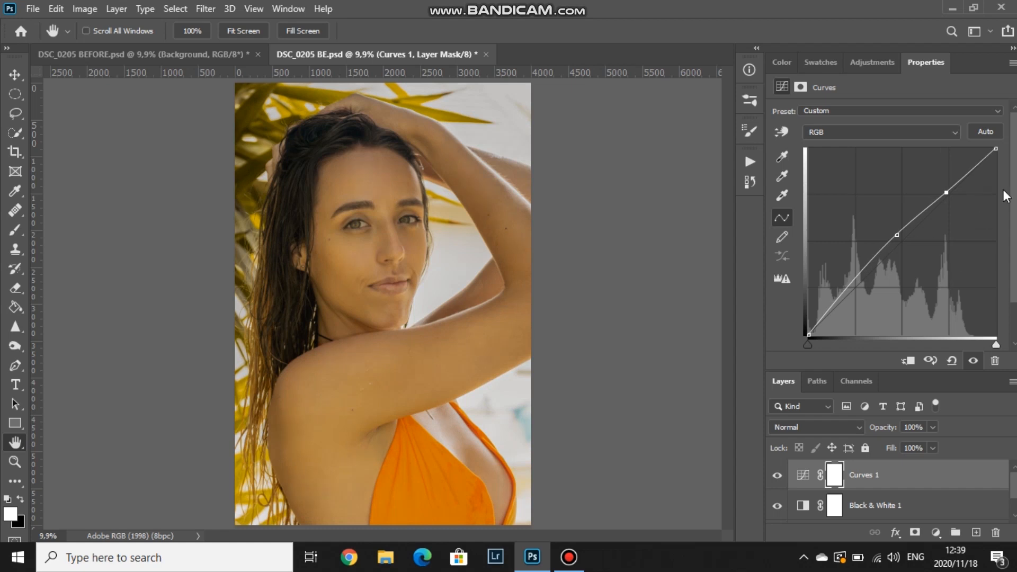
pyautogui.moveTo(996, 148)
pyautogui.mouseDown()
pyautogui.moveTo(999, 171)
pyautogui.moveTo(998, 142)
pyautogui.moveTo(986, 138)
pyautogui.moveTo(985, 155)
pyautogui.moveTo(1004, 156)
pyautogui.mouseUp()
pyautogui.moveTo(851, 282)
pyautogui.mouseDown()
pyautogui.moveTo(844, 276)
pyautogui.moveTo(851, 284)
pyautogui.mouseUp()
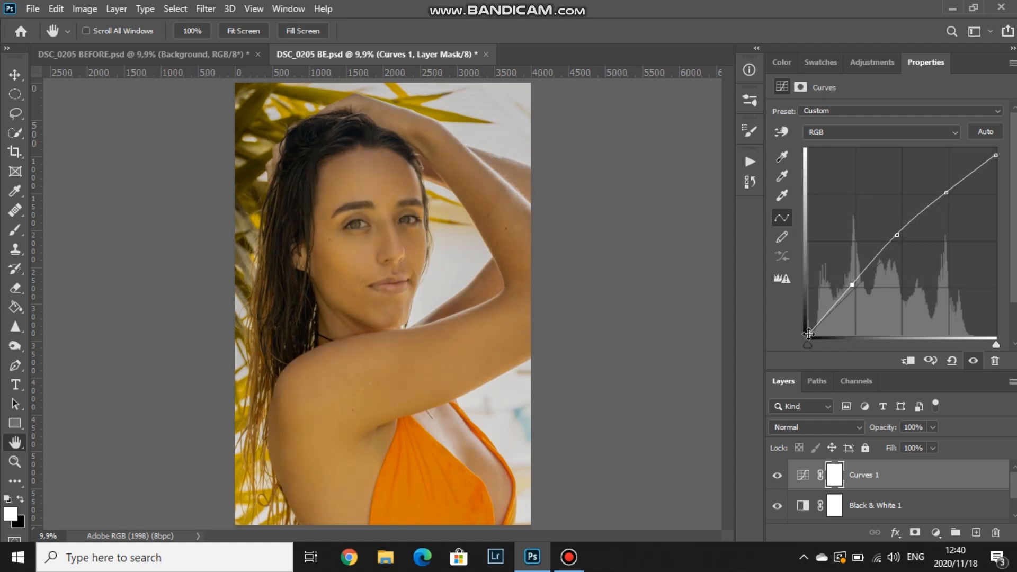
pyautogui.moveTo(809, 334)
pyautogui.mouseDown()
pyautogui.moveTo(807, 321)
pyautogui.moveTo(805, 357)
pyautogui.moveTo(803, 329)
pyautogui.mouseUp()
# On the Blue channel curve, move the white point slightly inward and raise a highlight point.
pyautogui.click(860, 111)
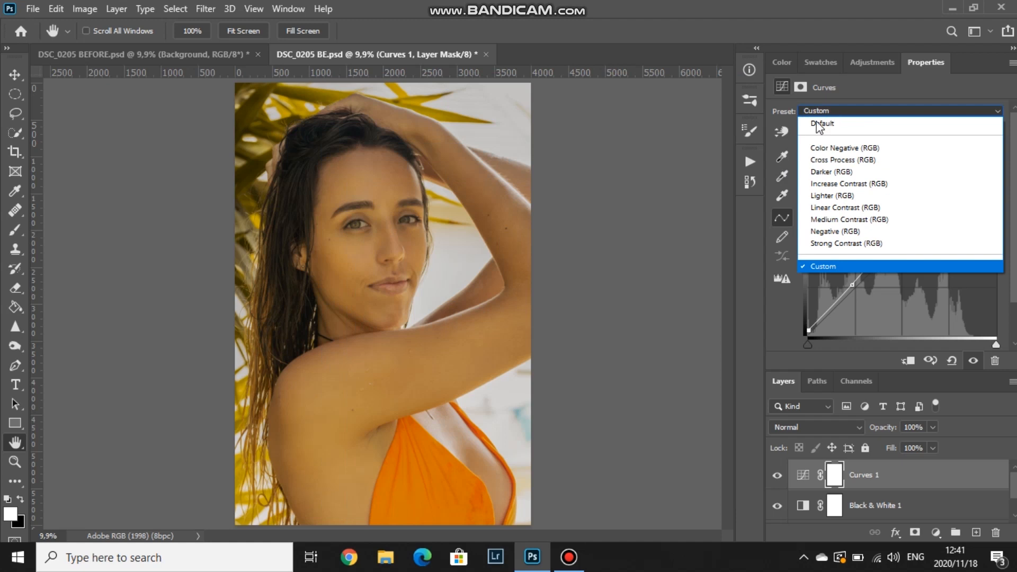
pyautogui.click(756, 223)
pyautogui.click(834, 132)
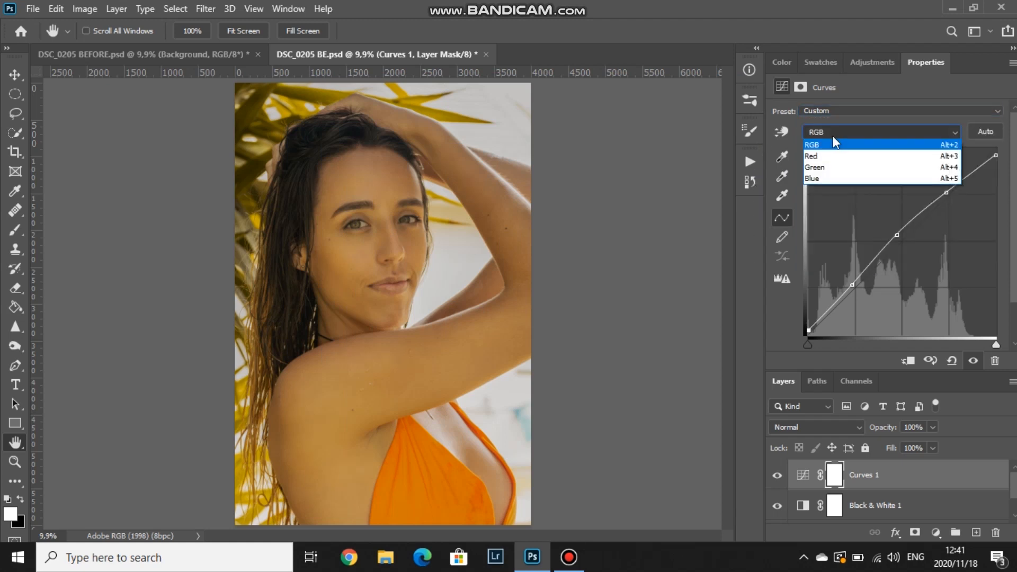
pyautogui.click(822, 179)
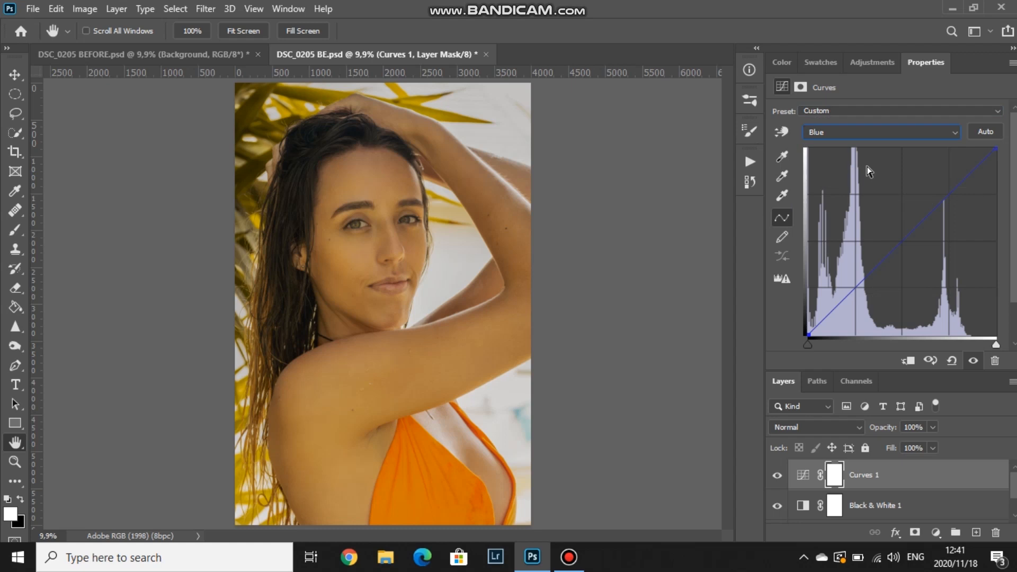
pyautogui.moveTo(998, 151); pyautogui.dragTo(991, 123)
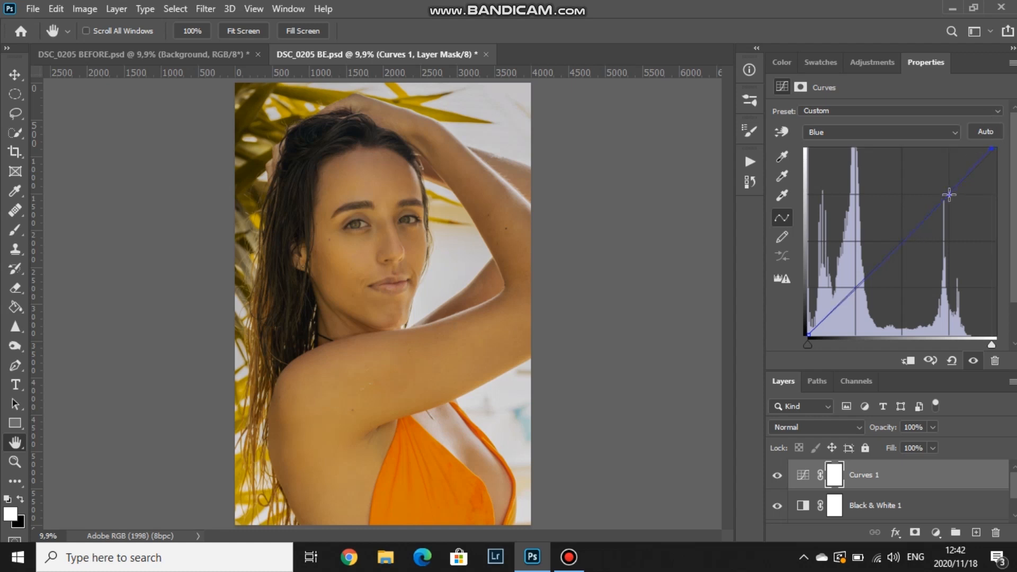
pyautogui.moveTo(949, 195)
pyautogui.mouseDown()
pyautogui.moveTo(950, 208)
pyautogui.moveTo(945, 189)
pyautogui.mouseUp()
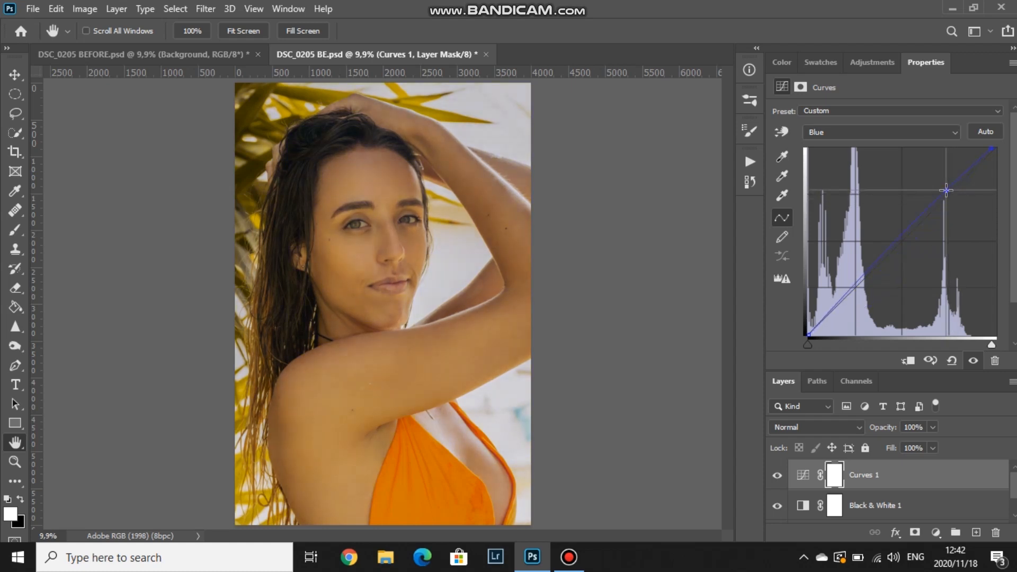
pyautogui.moveTo(946, 190); pyautogui.dragTo(947, 188)
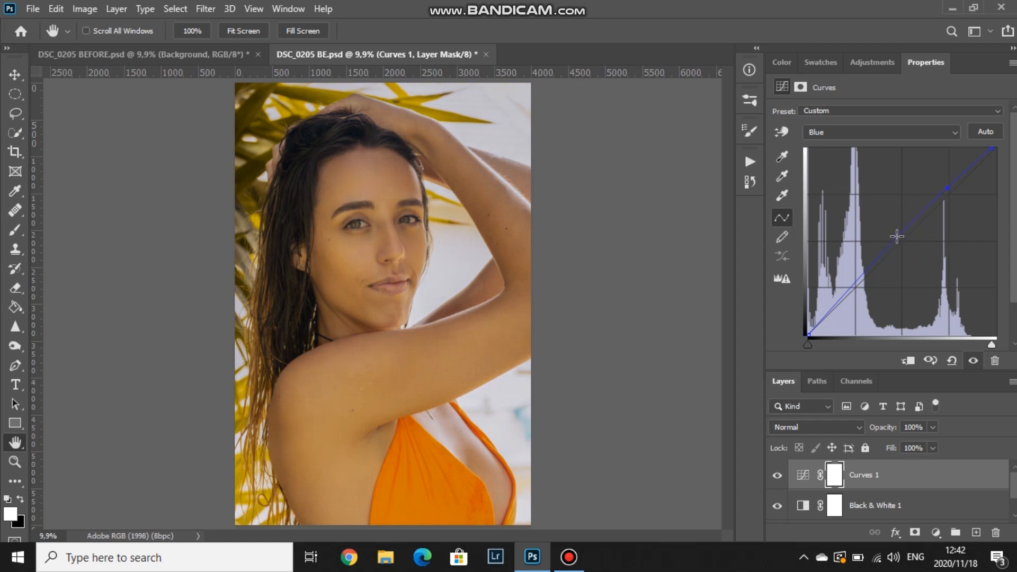
# Anchor the Blue curve's midtones and shadows near the diagonal and adjust its black point slightly upward.
pyautogui.moveTo(896, 237)
pyautogui.mouseDown()
pyautogui.moveTo(902, 250)
pyautogui.moveTo(896, 238)
pyautogui.mouseUp()
pyautogui.moveTo(854, 283)
pyautogui.mouseDown()
pyautogui.moveTo(848, 276)
pyautogui.moveTo(852, 285)
pyautogui.mouseUp()
pyautogui.moveTo(809, 335)
pyautogui.mouseDown()
pyautogui.moveTo(803, 322)
pyautogui.moveTo(798, 328)
pyautogui.mouseUp()
# Shrink the properties area and add a Gradient Map adjustment layer above the Curves layer.
pyautogui.moveTo(882, 371); pyautogui.dragTo(884, 270)
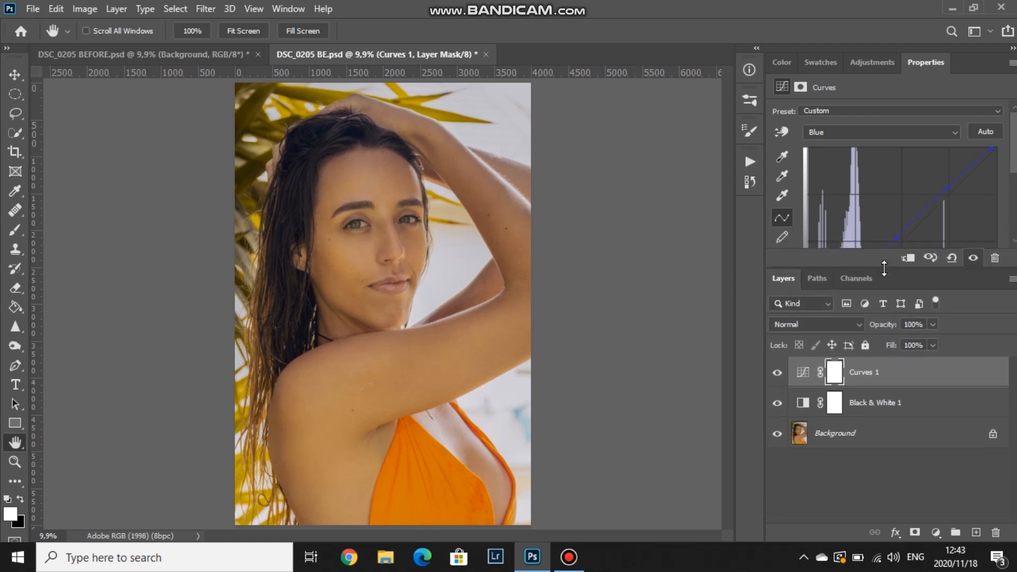
pyautogui.click(935, 532)
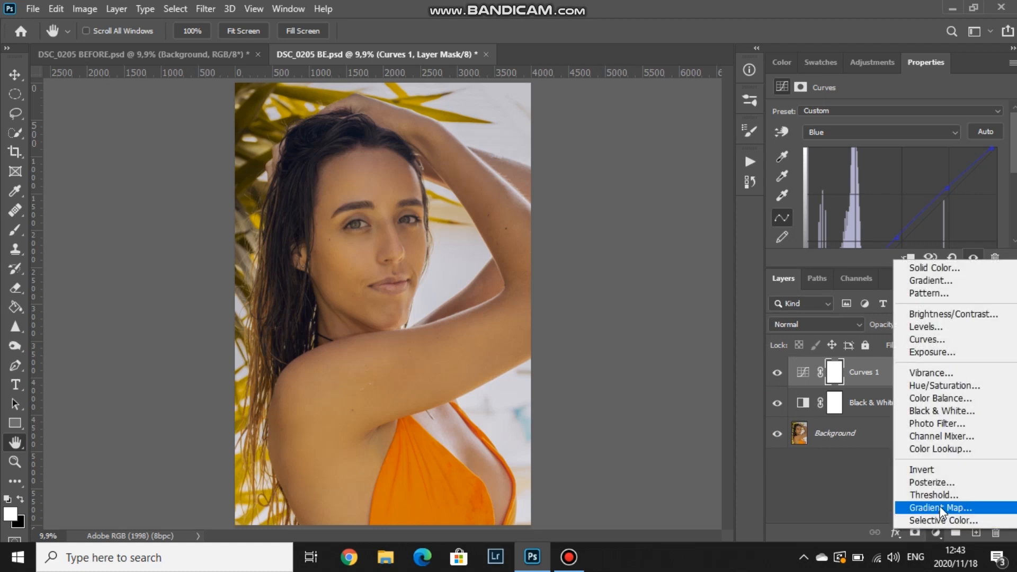
pyautogui.click(940, 508)
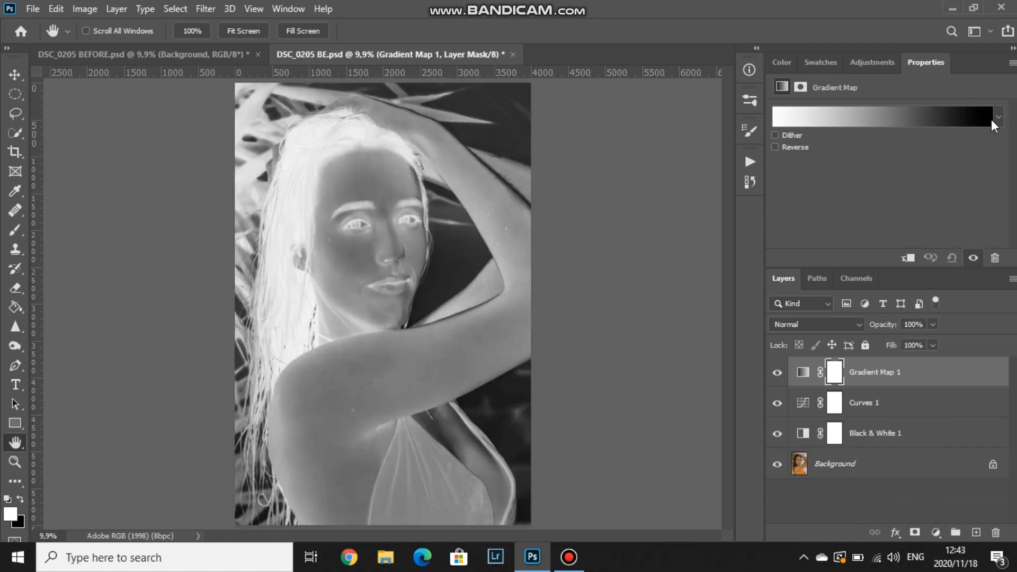
# Change the Gradient Map's starting color stop at location 0% to ff0000.
pyautogui.click(997, 116)
pyautogui.click(937, 113)
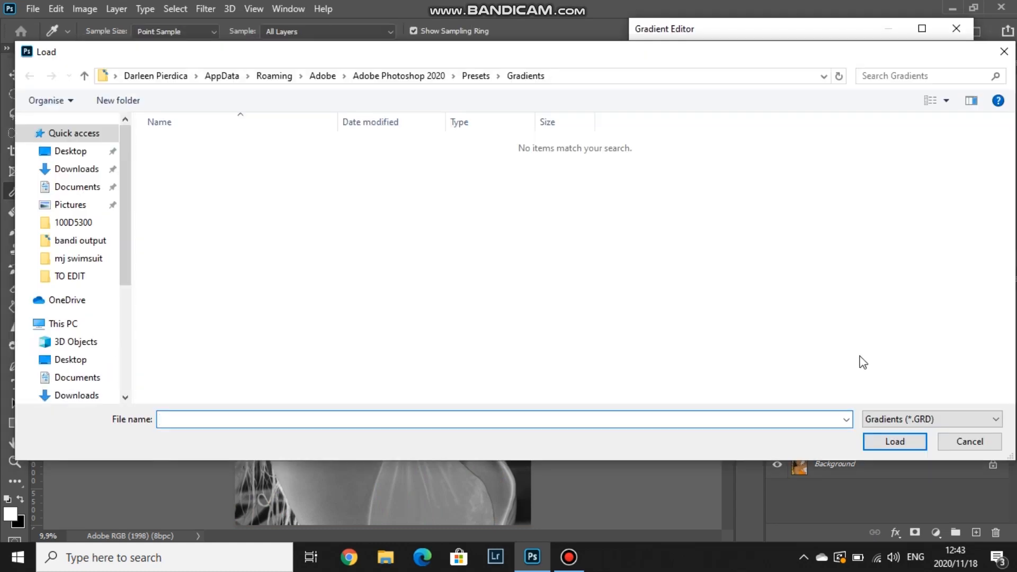
pyautogui.click(946, 444)
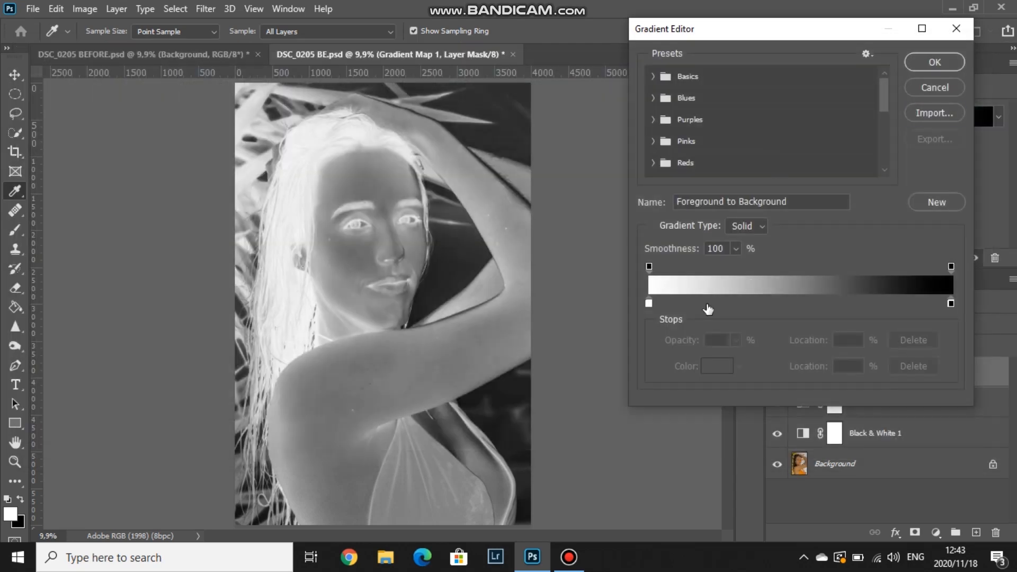
pyautogui.click(648, 305)
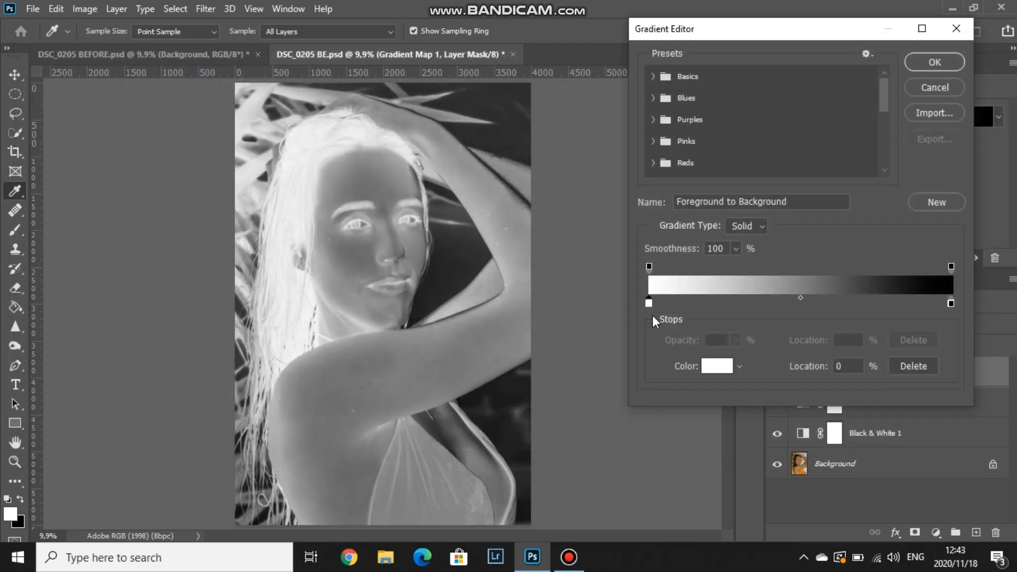
pyautogui.click(710, 371)
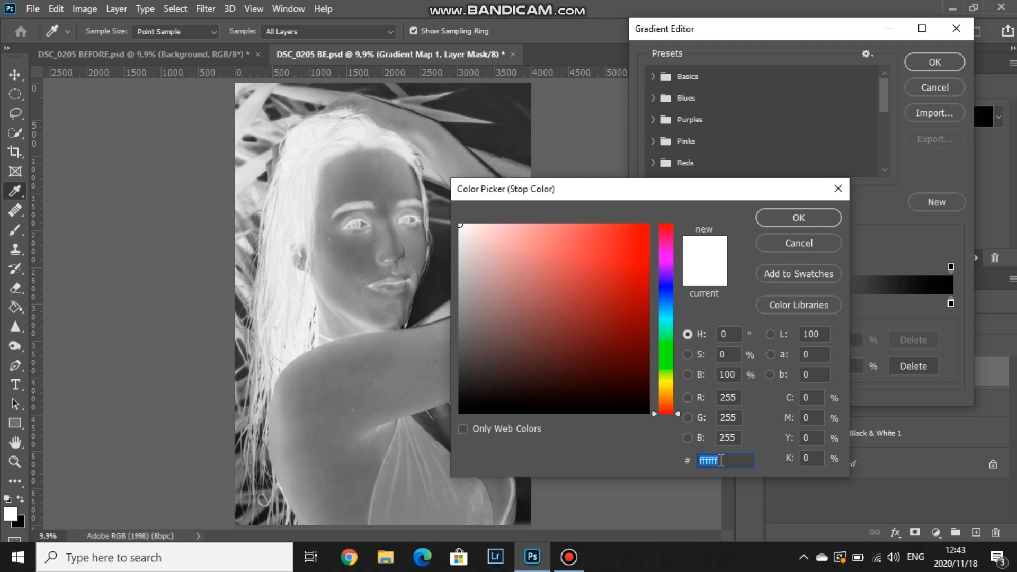
pyautogui.write('ff')
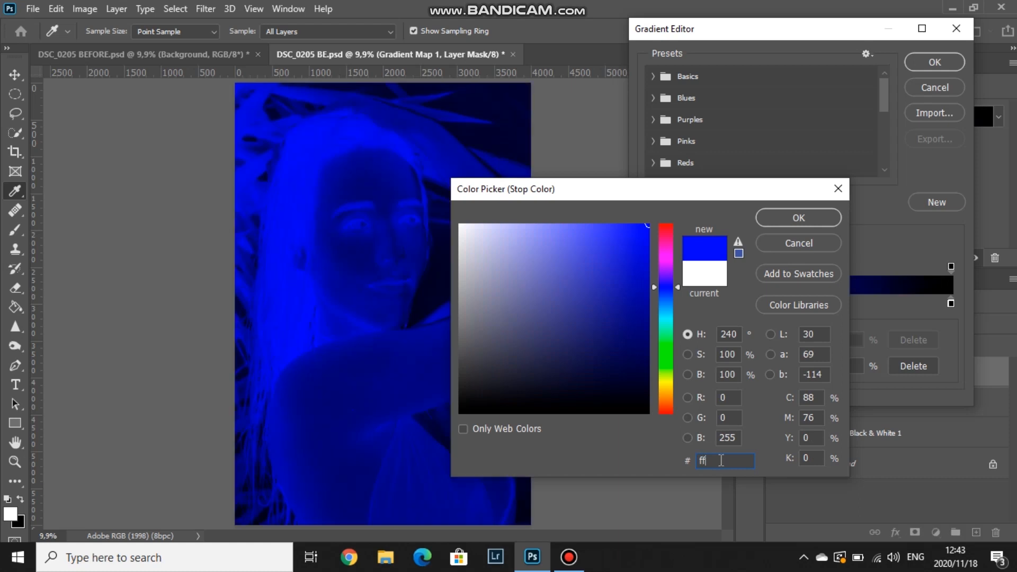
pyautogui.write('0000')
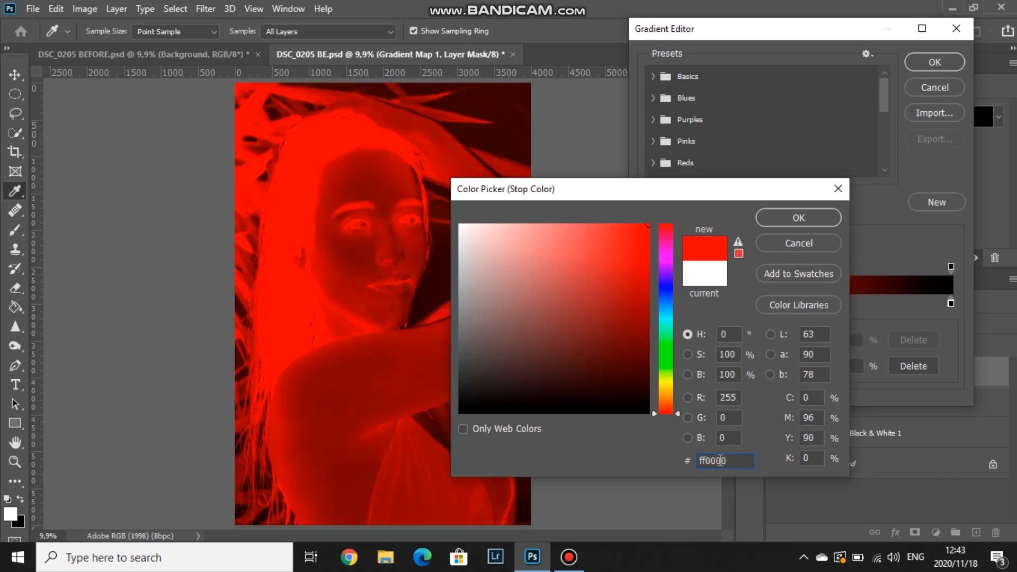
pyautogui.click(812, 217)
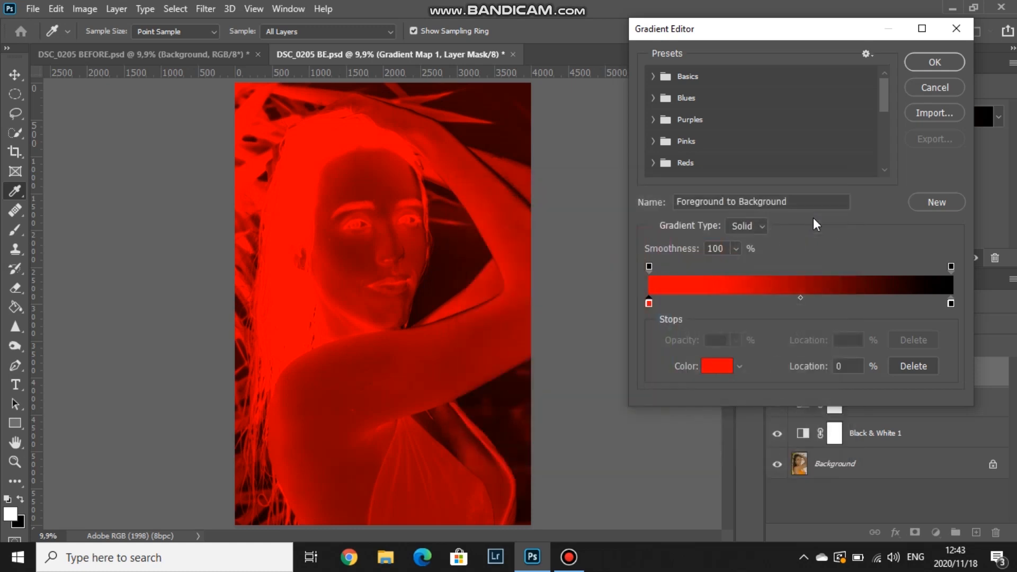
# Change the gradient's ending color stop at location 100% to 00288f and accept the gradient.
pyautogui.click(951, 304)
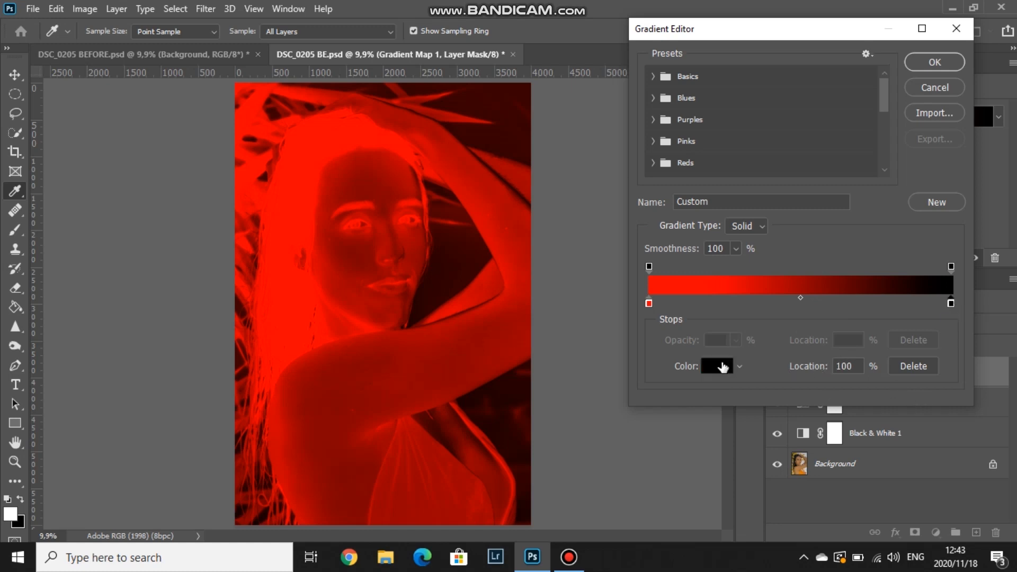
pyautogui.click(723, 366)
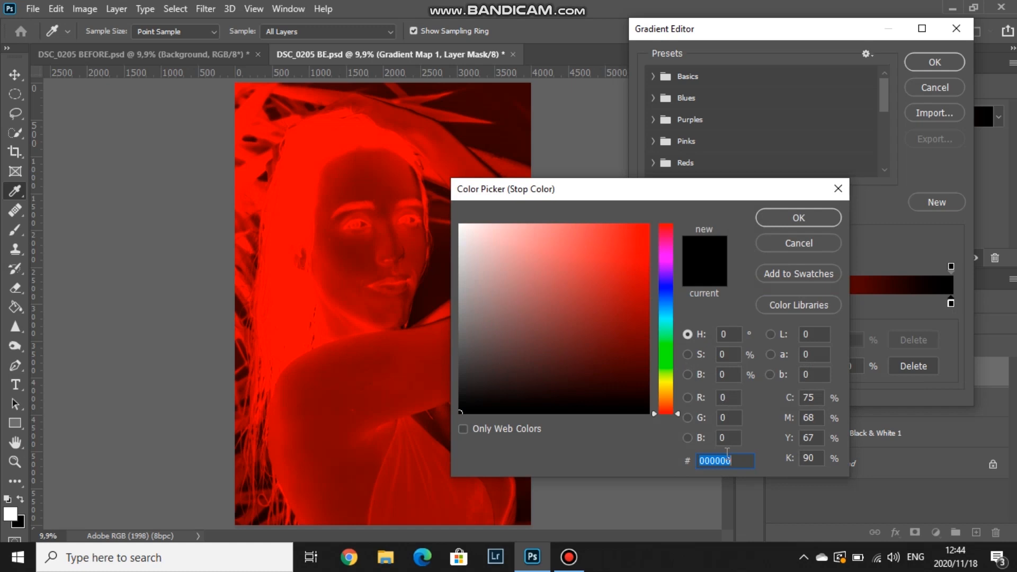
pyautogui.write('00')
pyautogui.write('2')
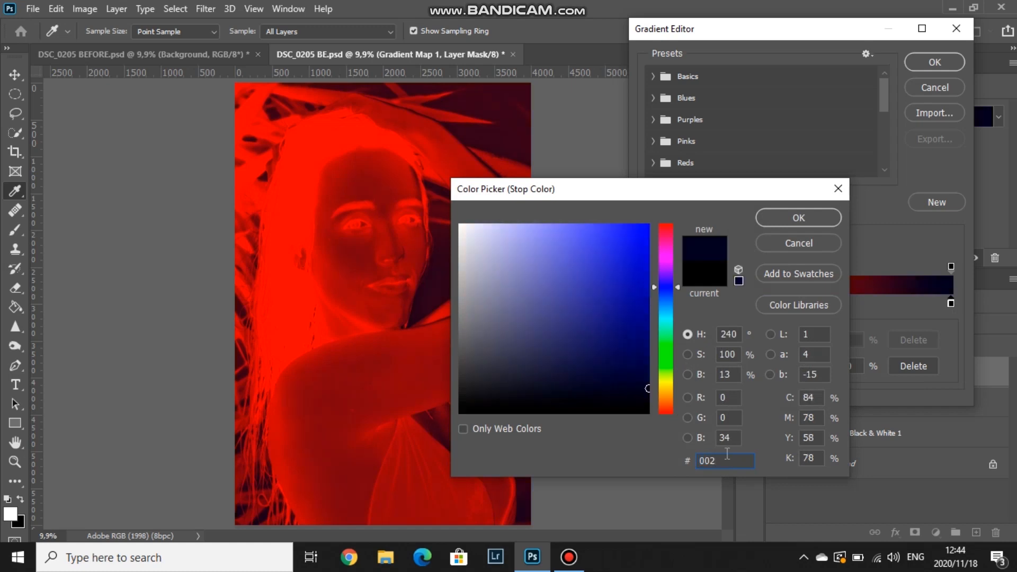
pyautogui.write('88f')
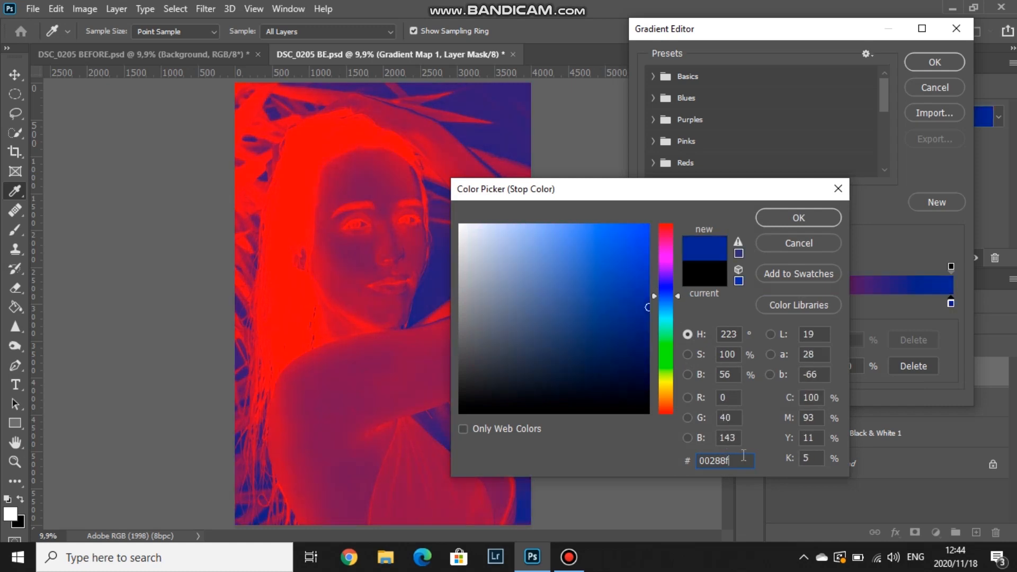
pyautogui.click(808, 217)
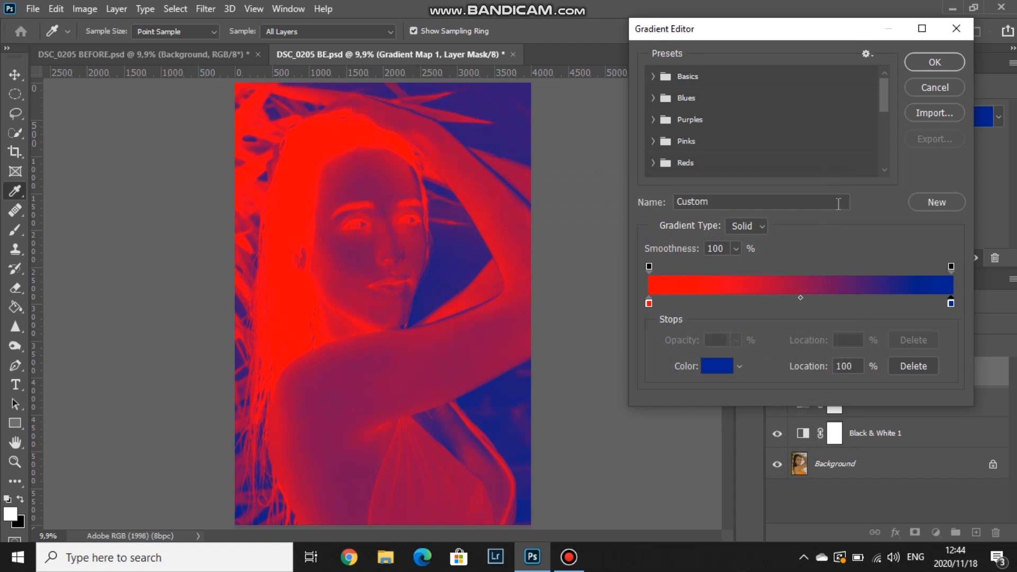
pyautogui.click(934, 62)
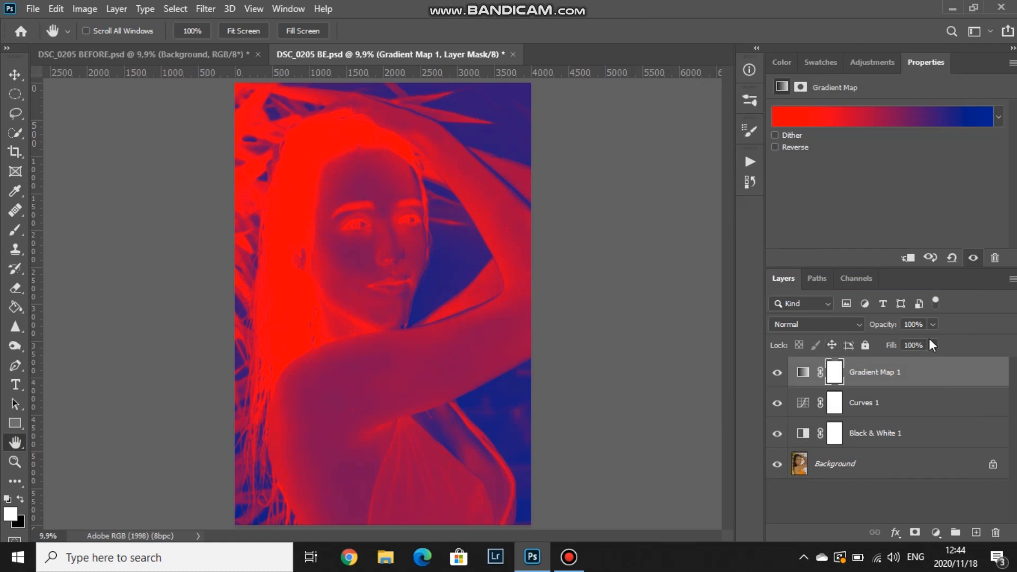
# Set the Gradient Map 1 layer's opacity to 5%.
pyautogui.click(932, 325)
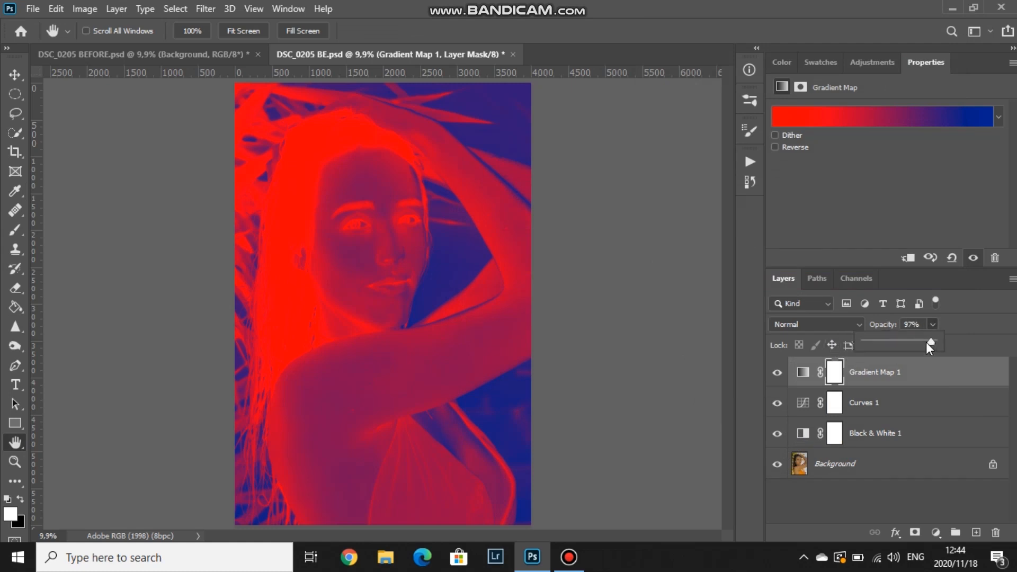
pyautogui.moveTo(881, 339); pyautogui.dragTo(869, 338)
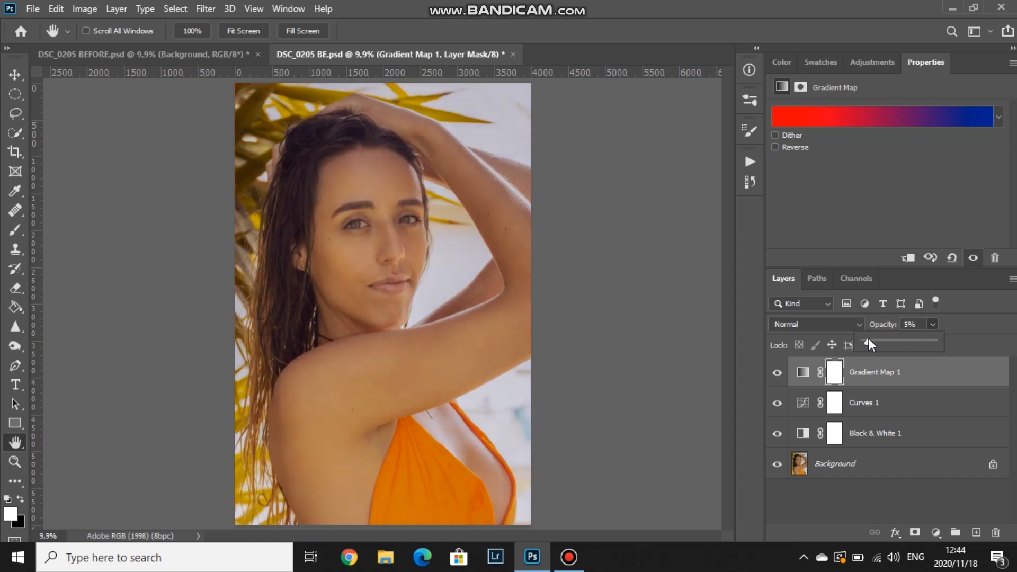
pyautogui.moveTo(870, 339); pyautogui.dragTo(870, 339)
pyautogui.click(918, 325)
pyautogui.write('5')
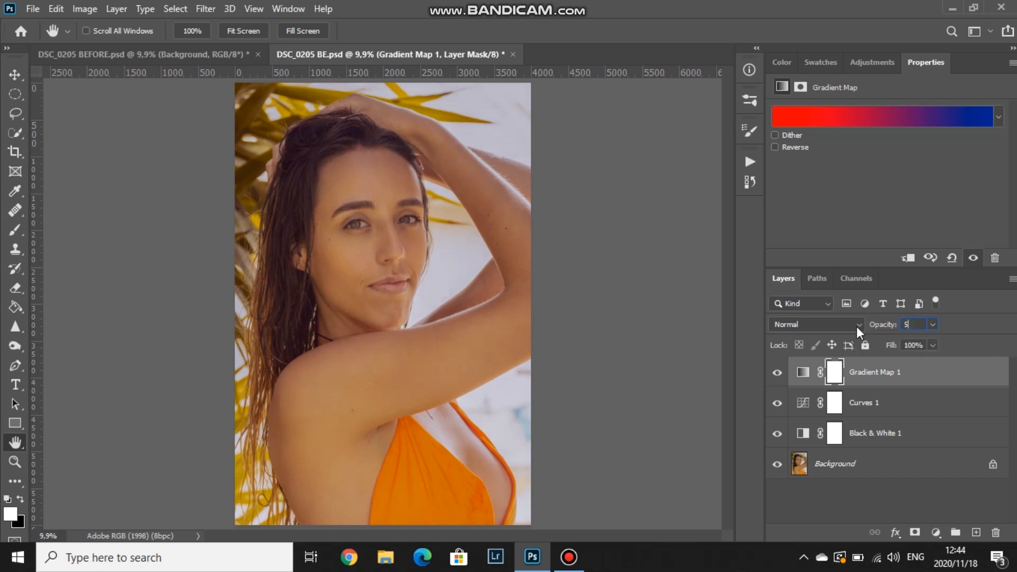
pyautogui.press('Return')
# Add a Photo Filter adjustment layer above the Gradient Map using the Deep Yellow filter at 27% density.
pyautogui.click(936, 532)
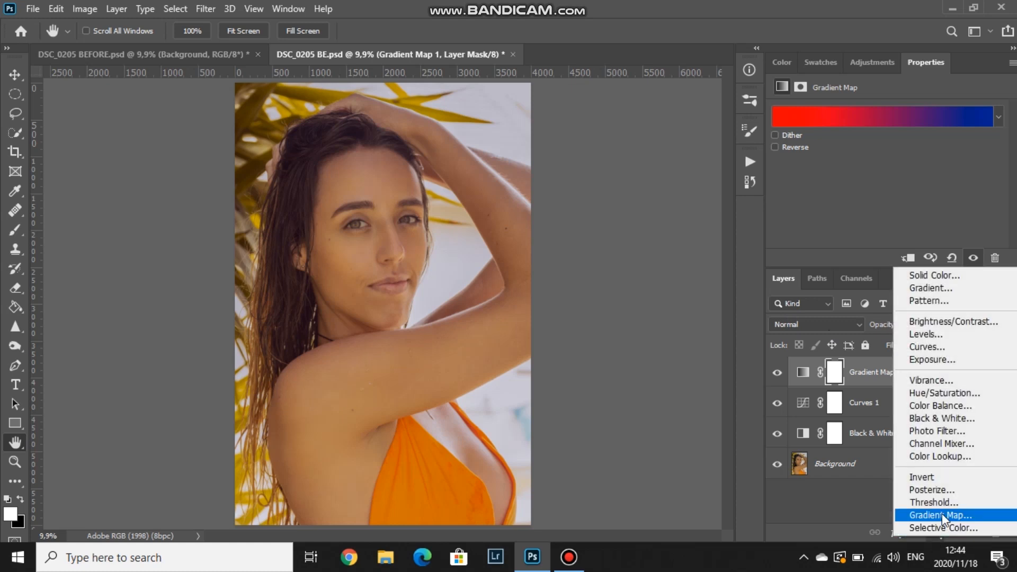
pyautogui.click(949, 432)
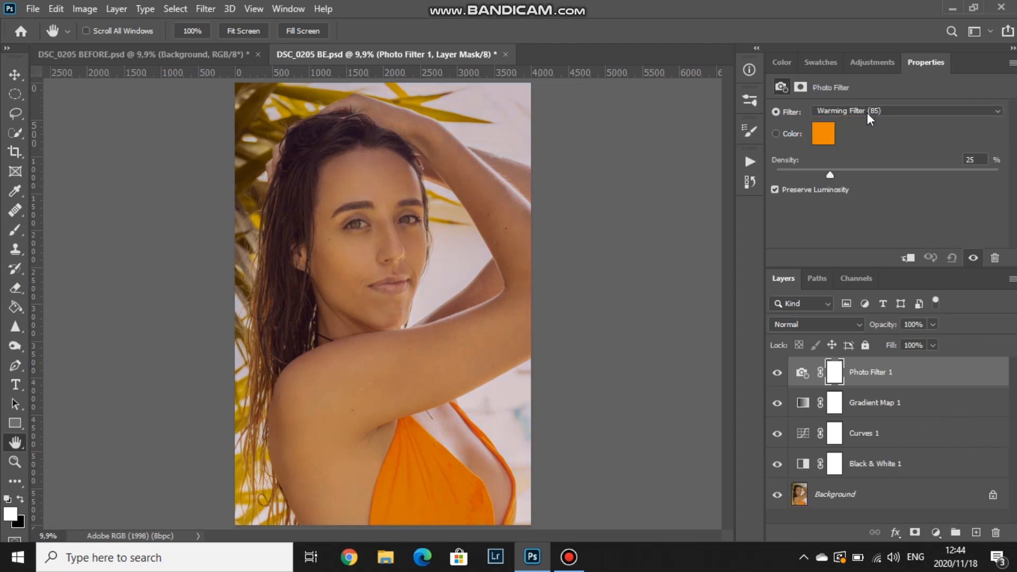
pyautogui.click(875, 110)
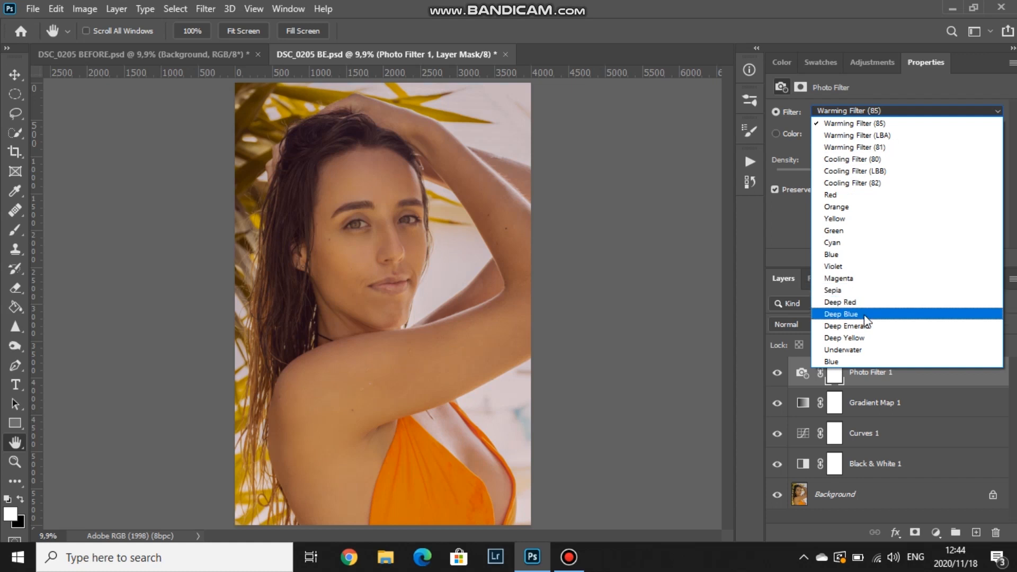
pyautogui.click(864, 337)
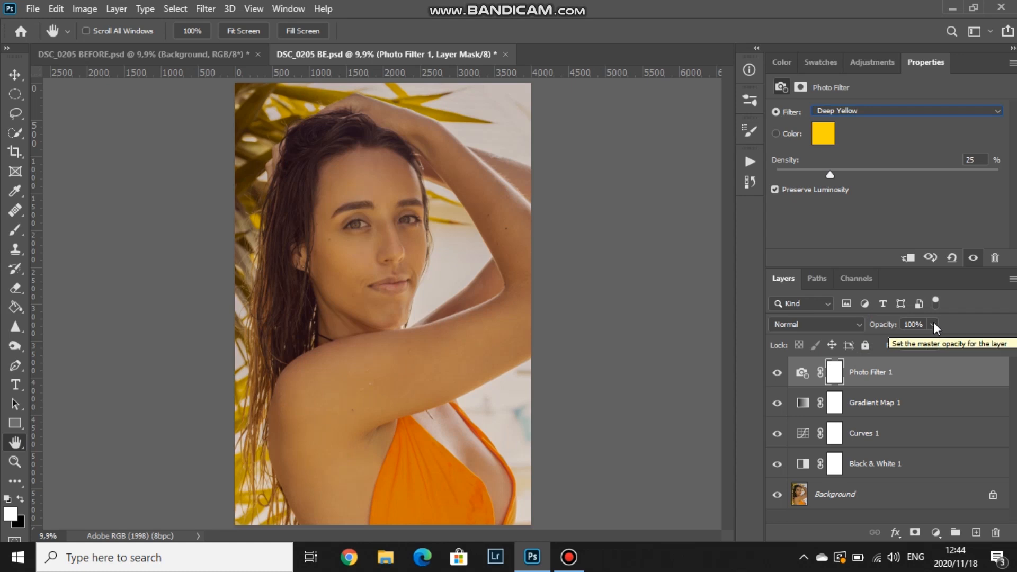
pyautogui.click(833, 173)
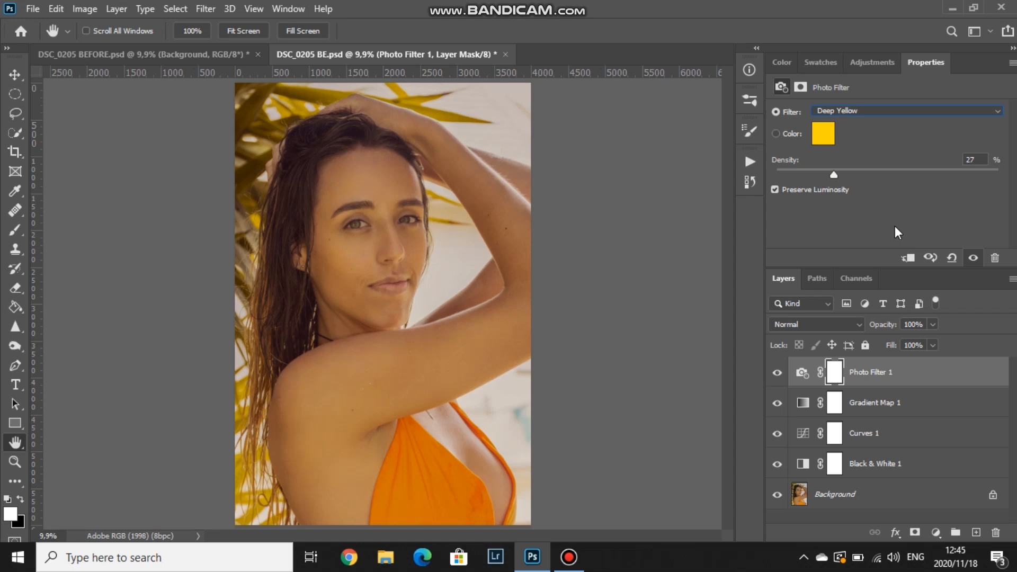
# Lower the Photo Filter 1 layer's opacity to 49%.
pyautogui.click(931, 326)
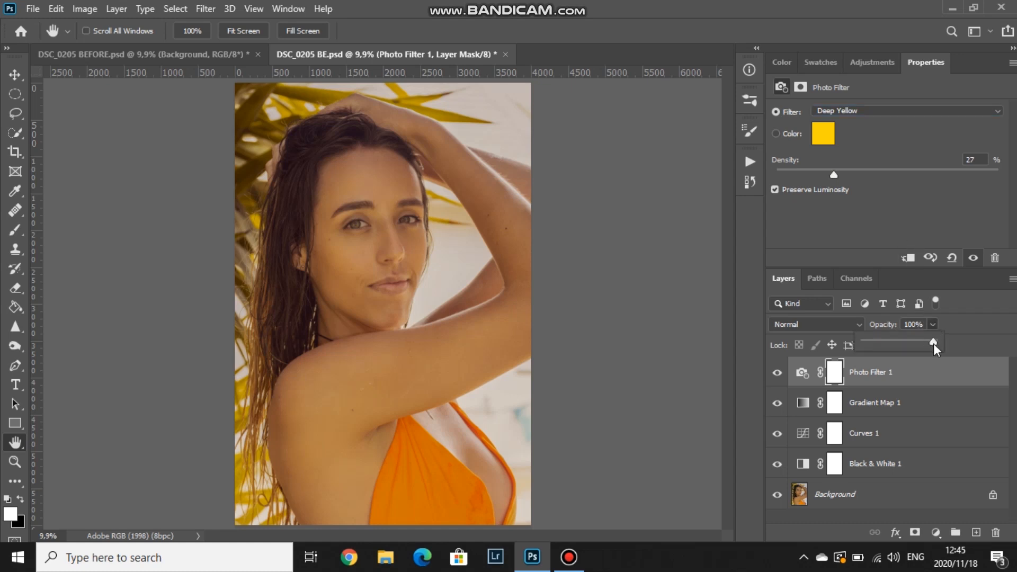
pyautogui.click(884, 341)
pyautogui.click(910, 300)
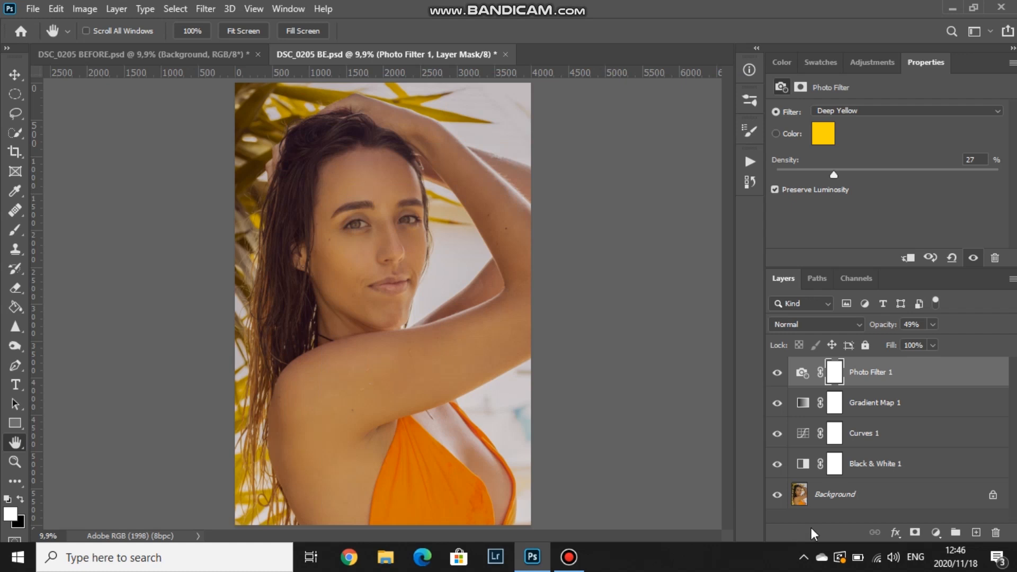
# Add a Selective Color adjustment layer above the Photo Filter and choose Neutrals as its color range.
pyautogui.click(931, 535)
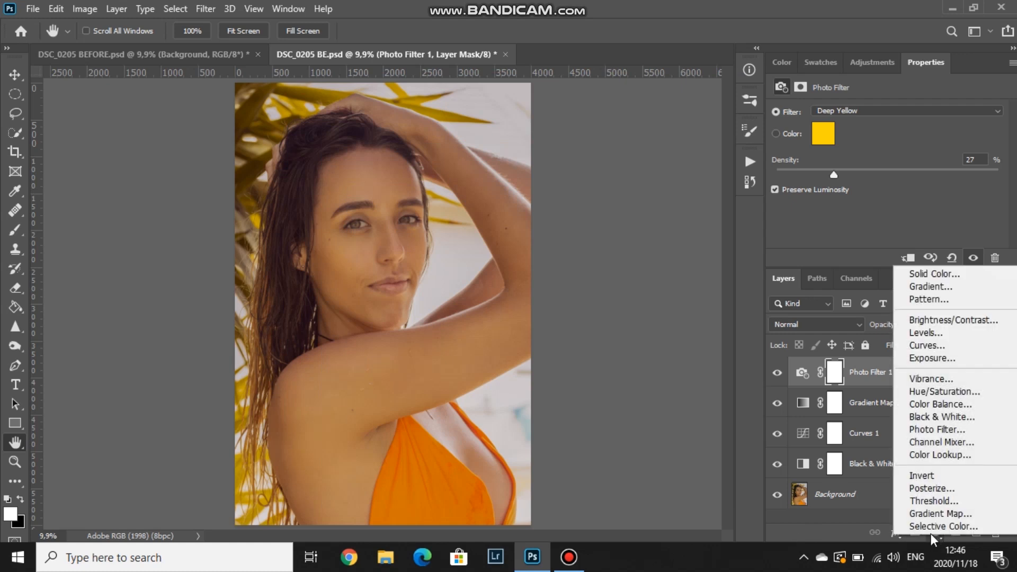
pyautogui.click(933, 528)
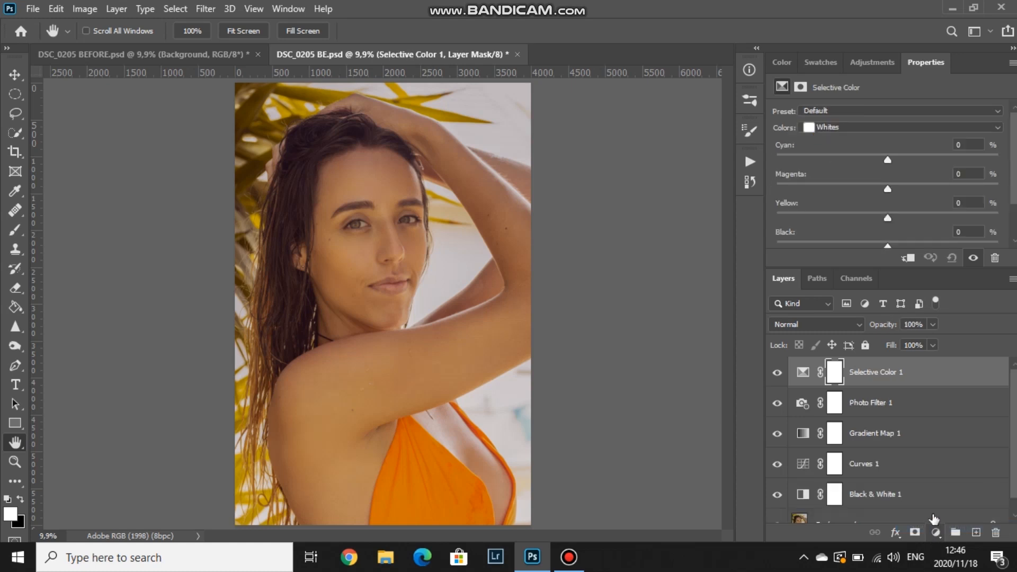
pyautogui.click(850, 126)
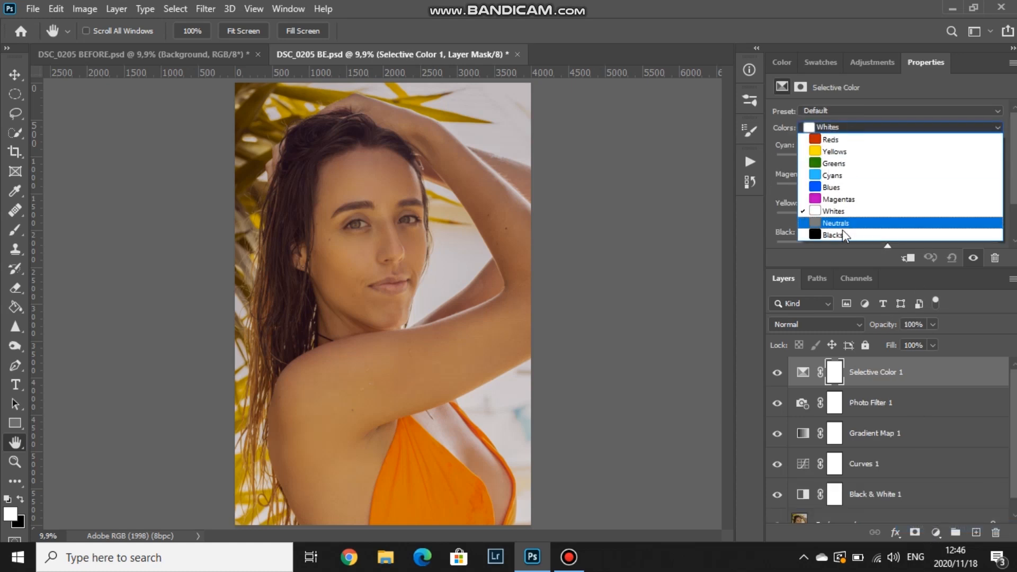
pyautogui.click(844, 223)
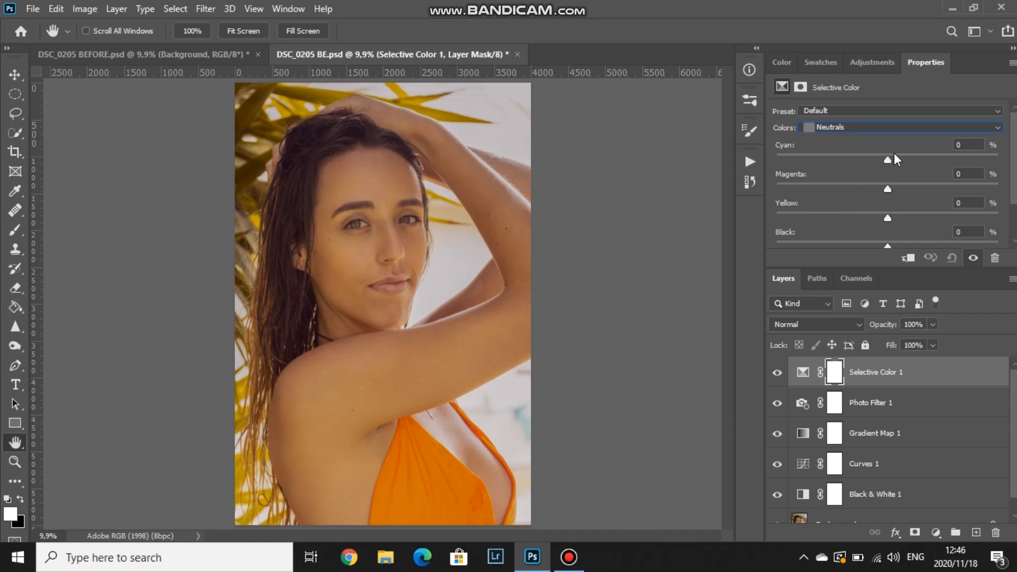
pyautogui.moveTo(889, 158); pyautogui.dragTo(919, 166)
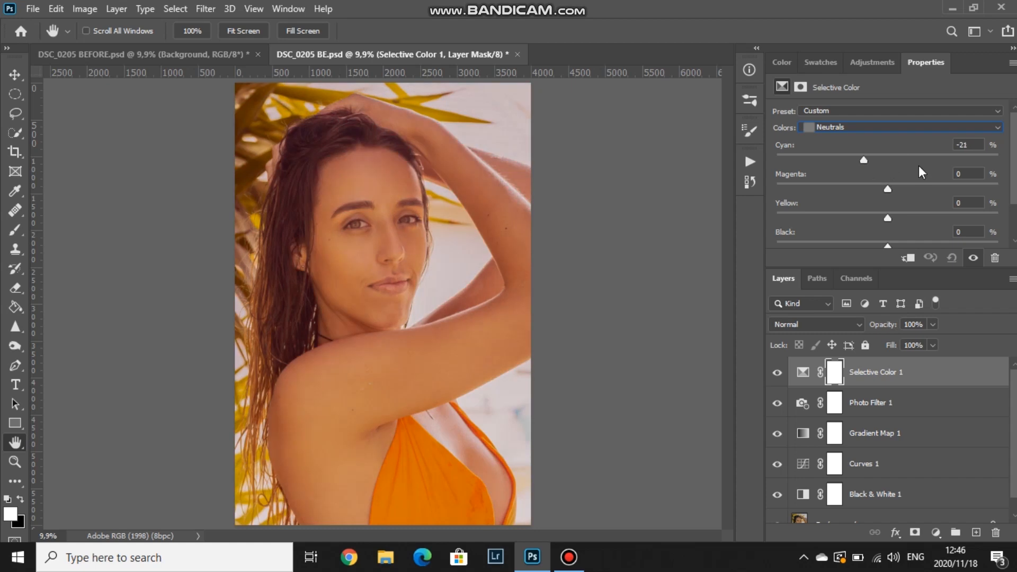
pyautogui.click(966, 145)
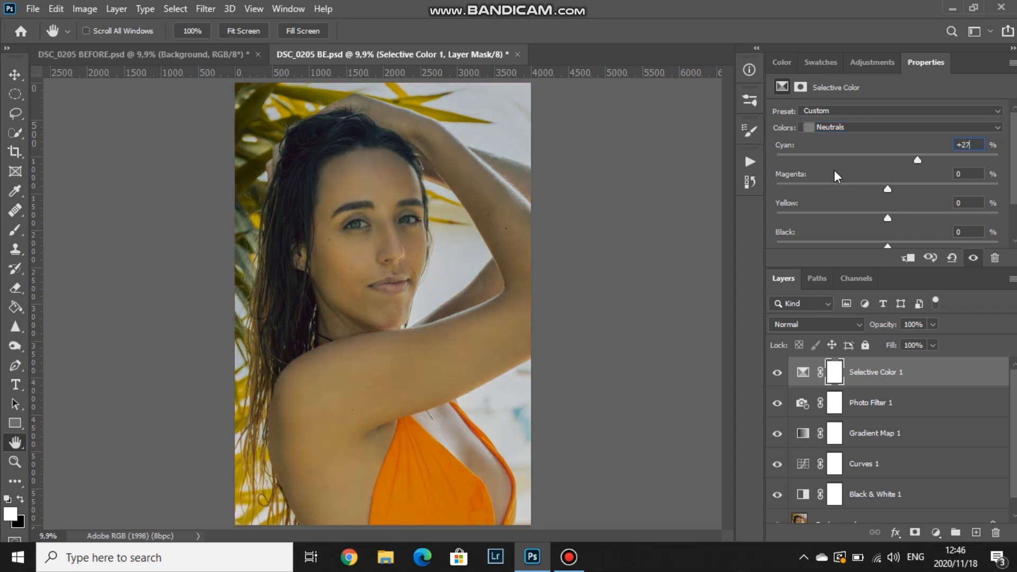
pyautogui.write('0')
pyautogui.moveTo(975, 144); pyautogui.dragTo(928, 144)
pyautogui.write('0')
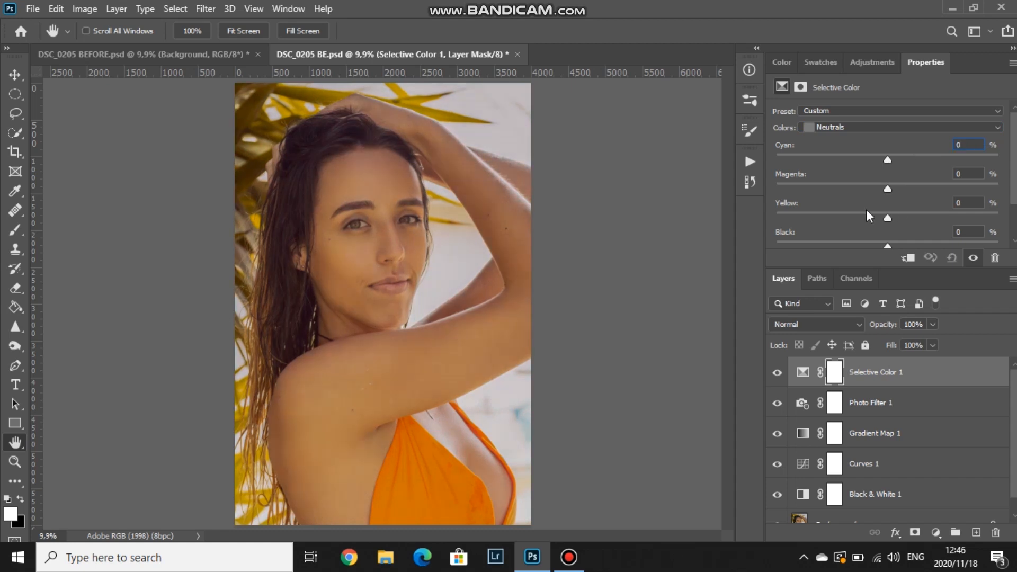
# For the Neutrals in Selective Color, set Magenta to +2%, Yellow to -4% and Black to +2%.
pyautogui.click(889, 189)
pyautogui.scroll(-1, 889, 188)
pyautogui.scroll(-3, 889, 189)
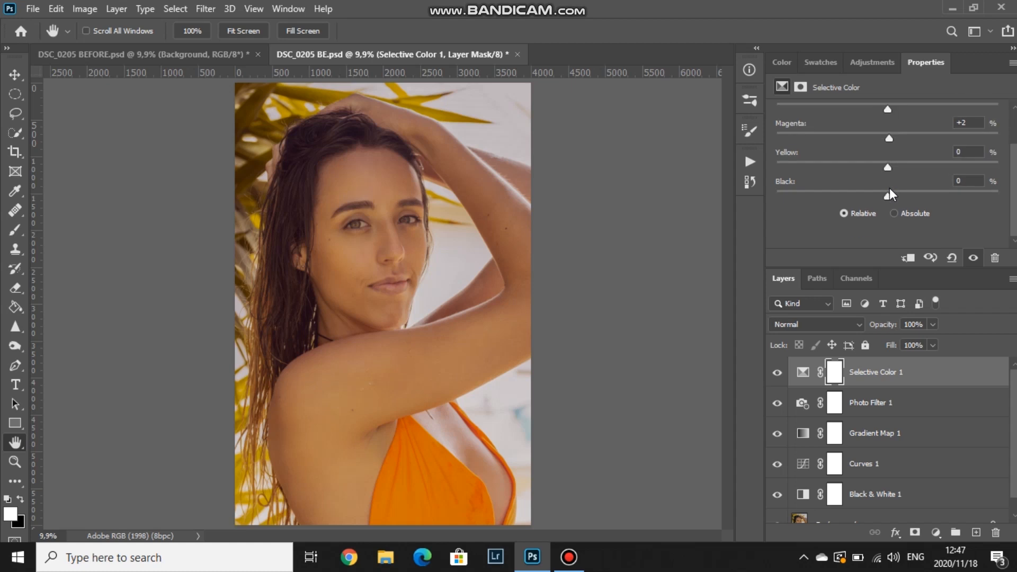
pyautogui.click(884, 164)
pyautogui.moveTo(889, 198); pyautogui.dragTo(860, 194)
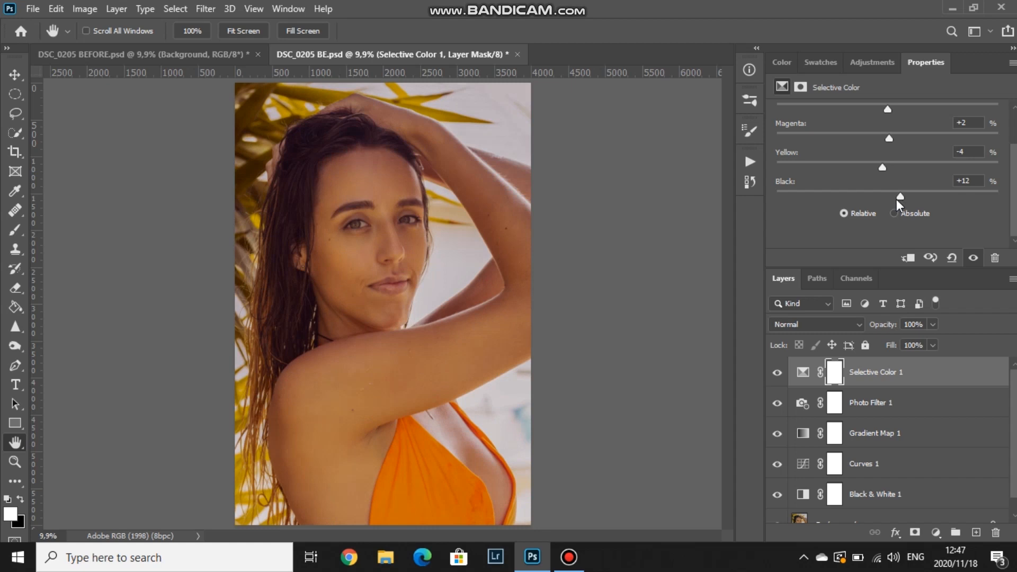
pyautogui.click(888, 198)
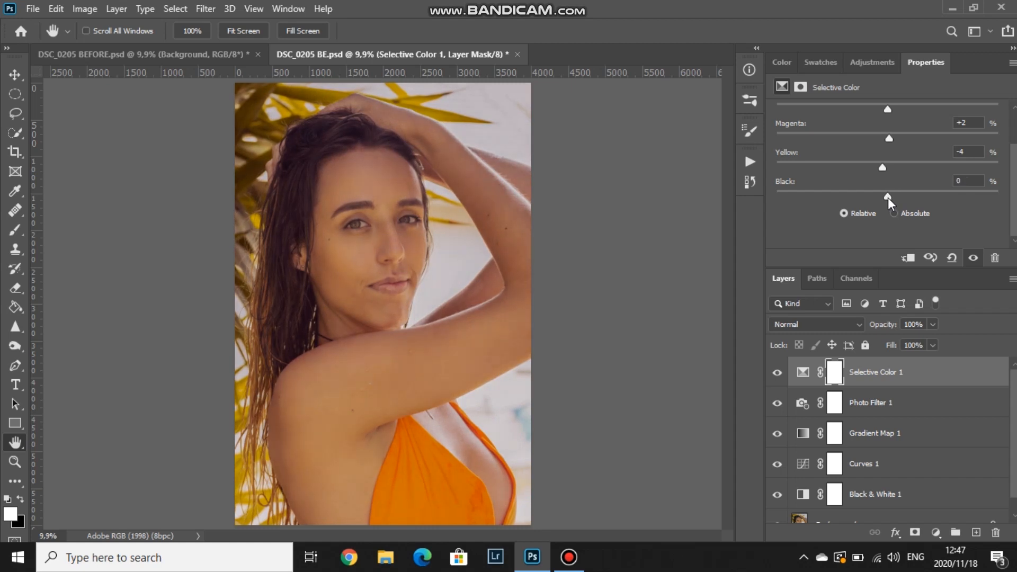
pyautogui.moveTo(887, 198); pyautogui.dragTo(888, 198)
pyautogui.scroll(2, 859, 154)
# Enlarge the properties area and raise Cyan for the Blacks in Selective Color to about +15%.
pyautogui.moveTo(882, 267); pyautogui.dragTo(882, 302)
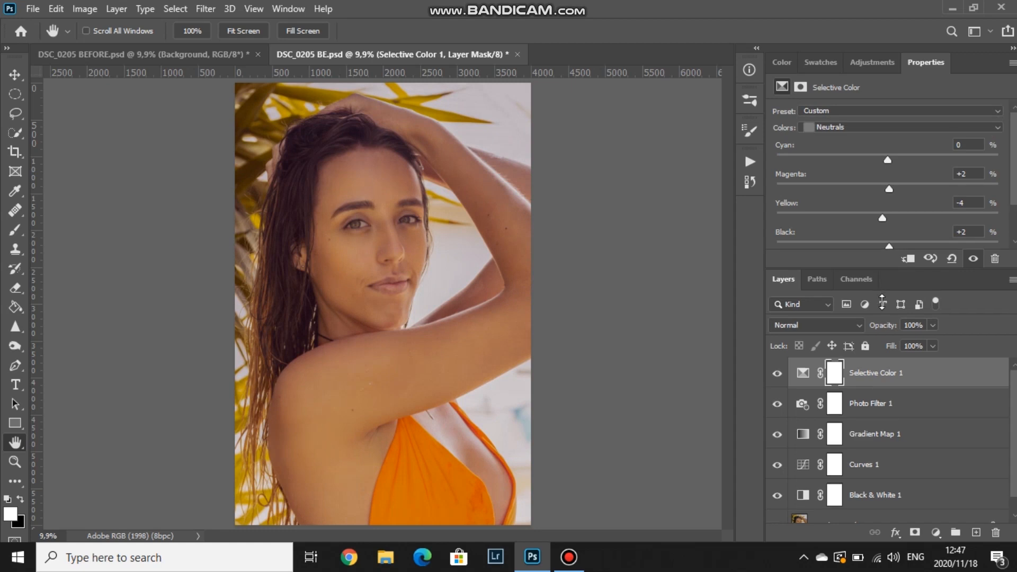
pyautogui.click(850, 129)
pyautogui.click(834, 233)
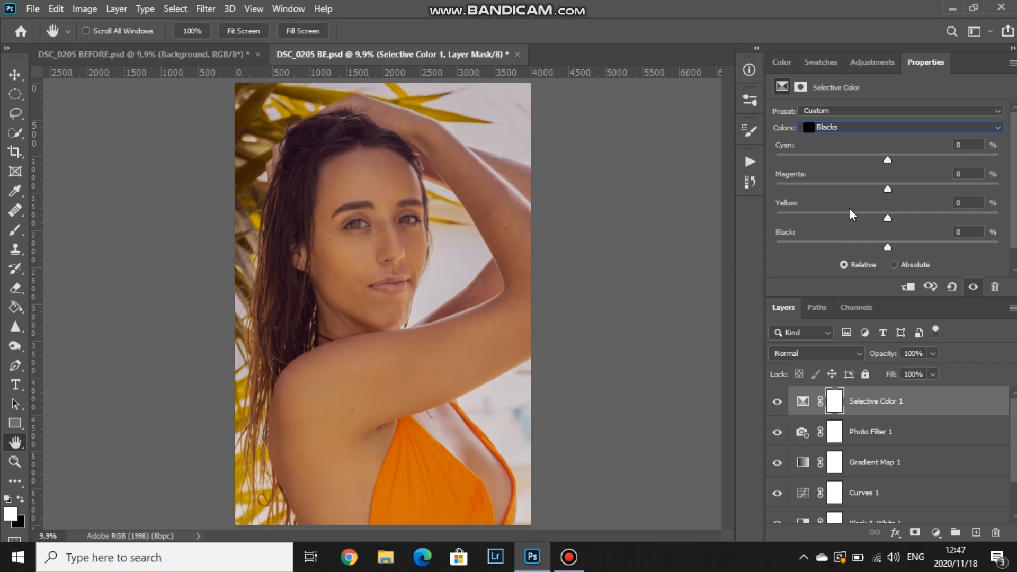
pyautogui.moveTo(888, 160)
pyautogui.mouseDown()
pyautogui.moveTo(869, 160)
pyautogui.moveTo(907, 166)
pyautogui.mouseUp()
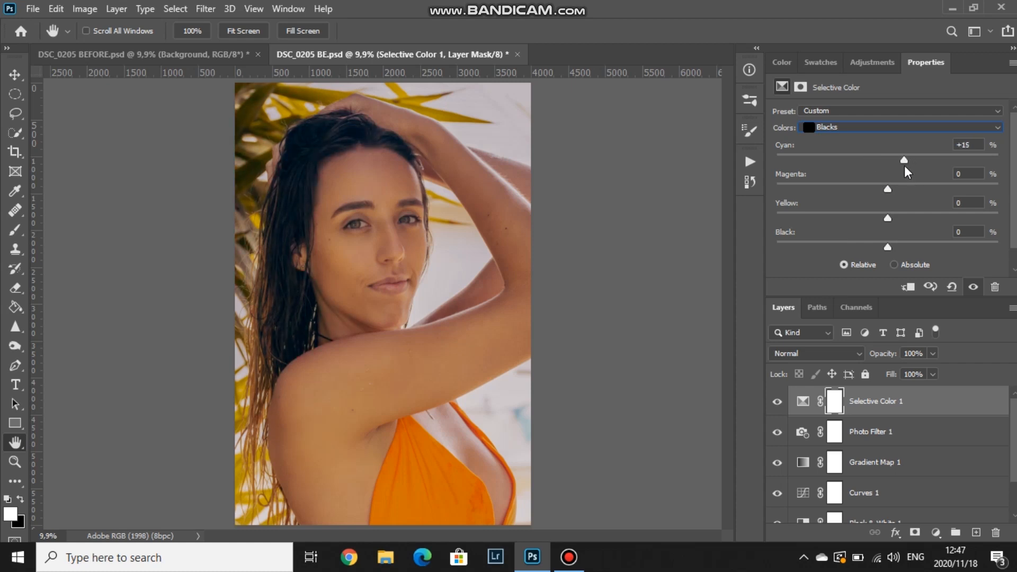
pyautogui.moveTo(907, 166); pyautogui.dragTo(908, 166)
# Switch the Selective Color range to Yellows, try a different Cyan amount and reset it to 0%.
pyautogui.click(858, 127)
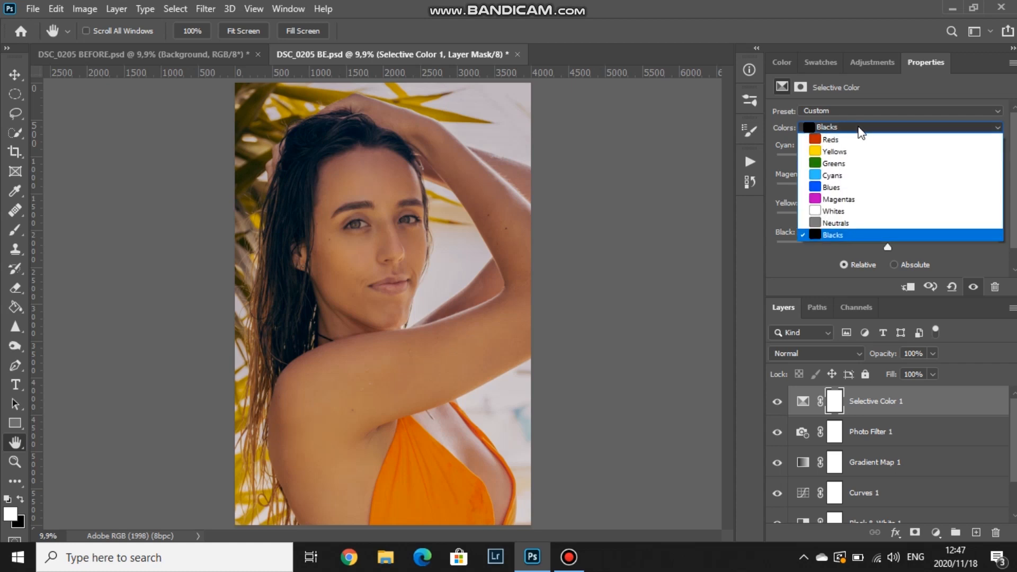
pyautogui.click(835, 152)
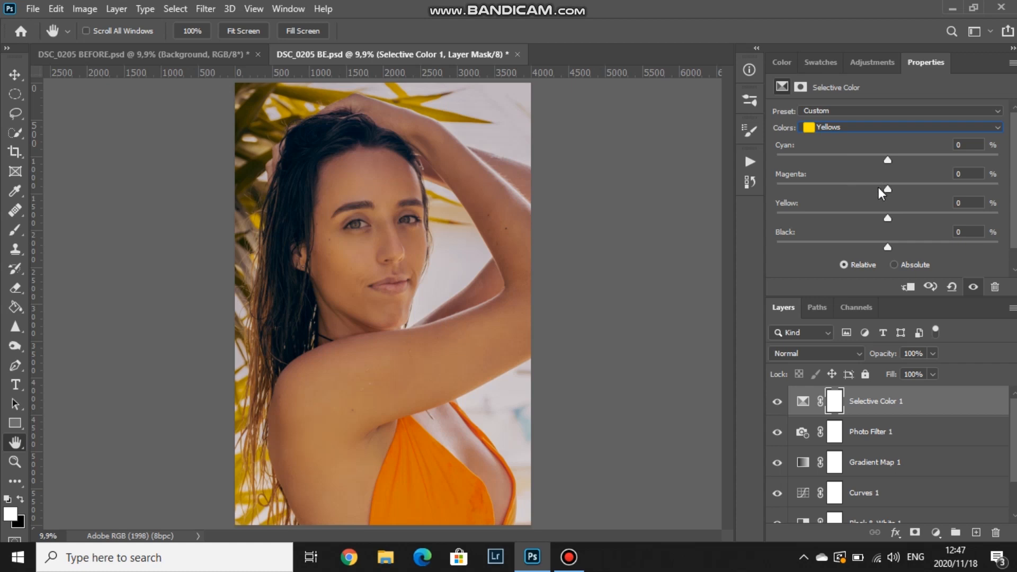
pyautogui.moveTo(888, 153); pyautogui.dragTo(824, 156)
pyautogui.moveTo(978, 144); pyautogui.dragTo(880, 144)
pyautogui.write('0')
# For the Yellows in Selective Color, set Magenta to +4%, Yellow to -4% and Black to -9%.
pyautogui.moveTo(885, 187); pyautogui.dragTo(895, 185)
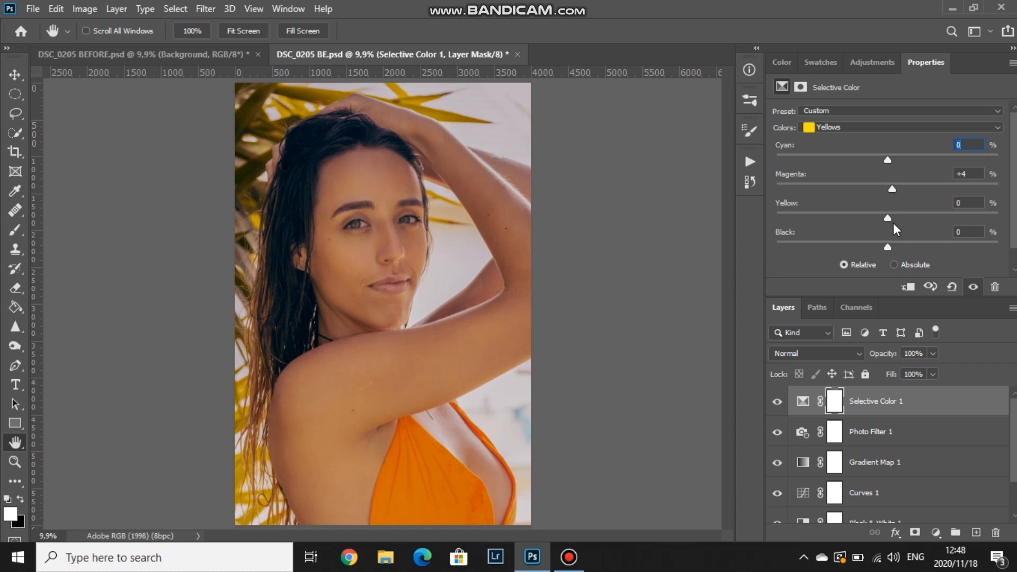
pyautogui.moveTo(888, 221)
pyautogui.mouseDown()
pyautogui.moveTo(852, 215)
pyautogui.moveTo(893, 222)
pyautogui.moveTo(882, 221)
pyautogui.mouseUp()
pyautogui.moveTo(887, 246); pyautogui.dragTo(863, 245)
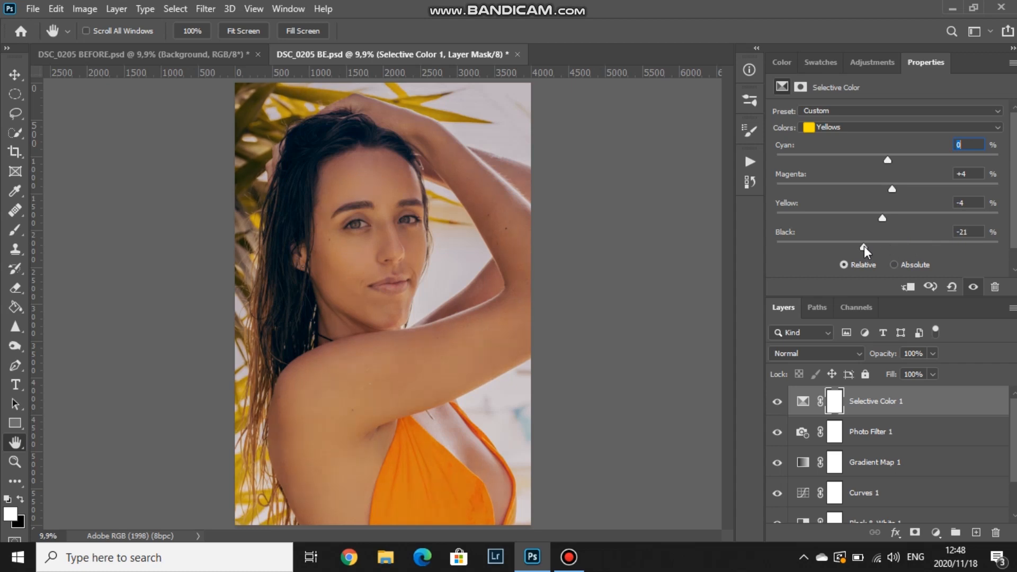
pyautogui.moveTo(863, 246); pyautogui.dragTo(866, 246)
pyautogui.moveTo(875, 246); pyautogui.dragTo(877, 246)
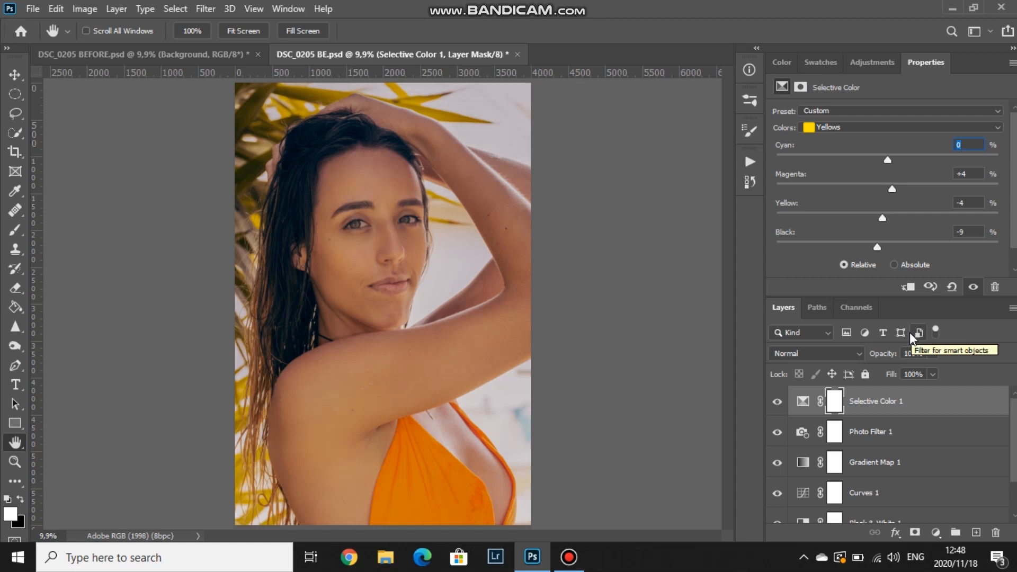
# Switch the Selective Color range to Whites, try a negative Cyan amount and reset it to 0%.
pyautogui.click(840, 126)
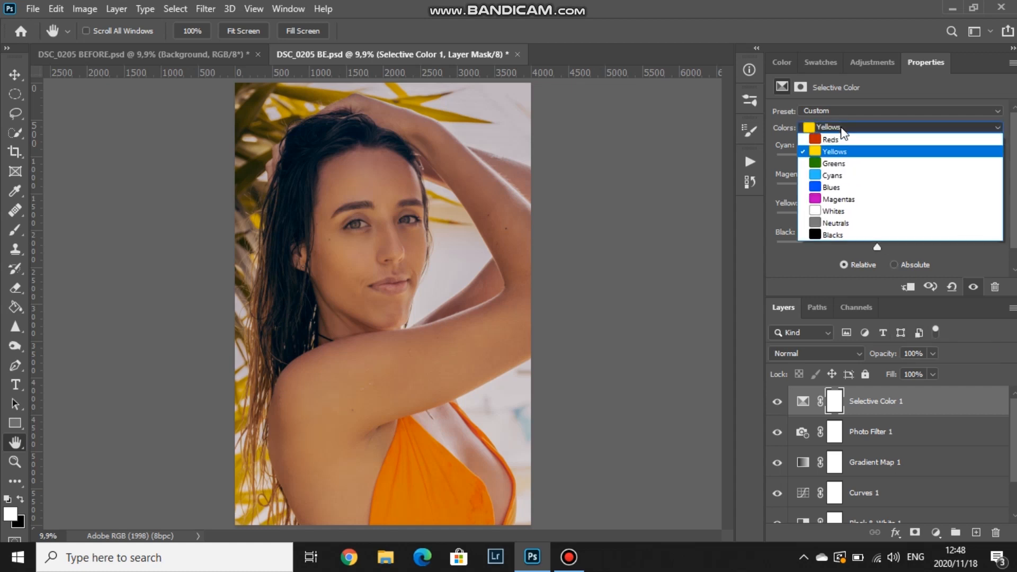
pyautogui.click(836, 209)
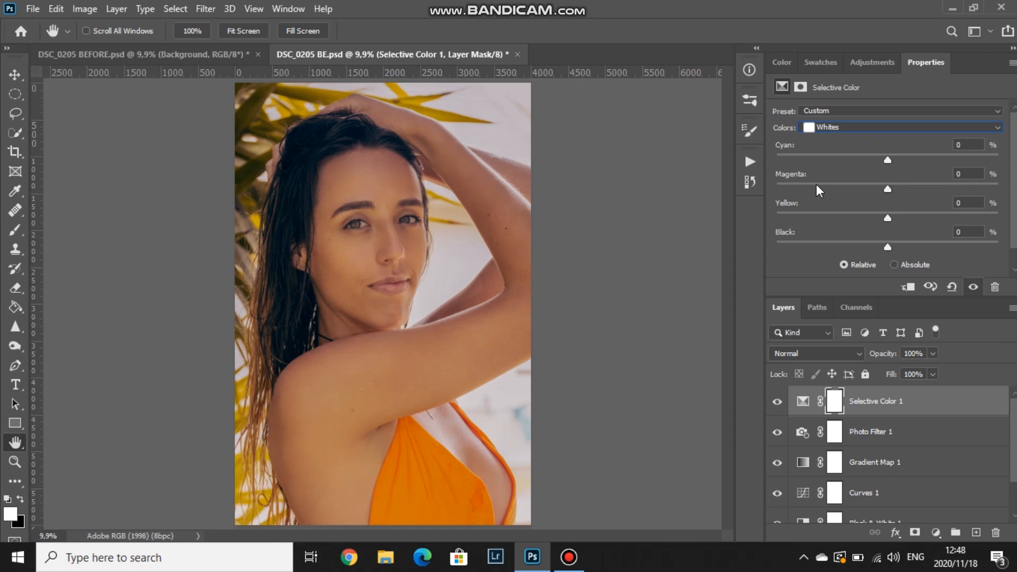
pyautogui.moveTo(888, 160); pyautogui.dragTo(866, 160)
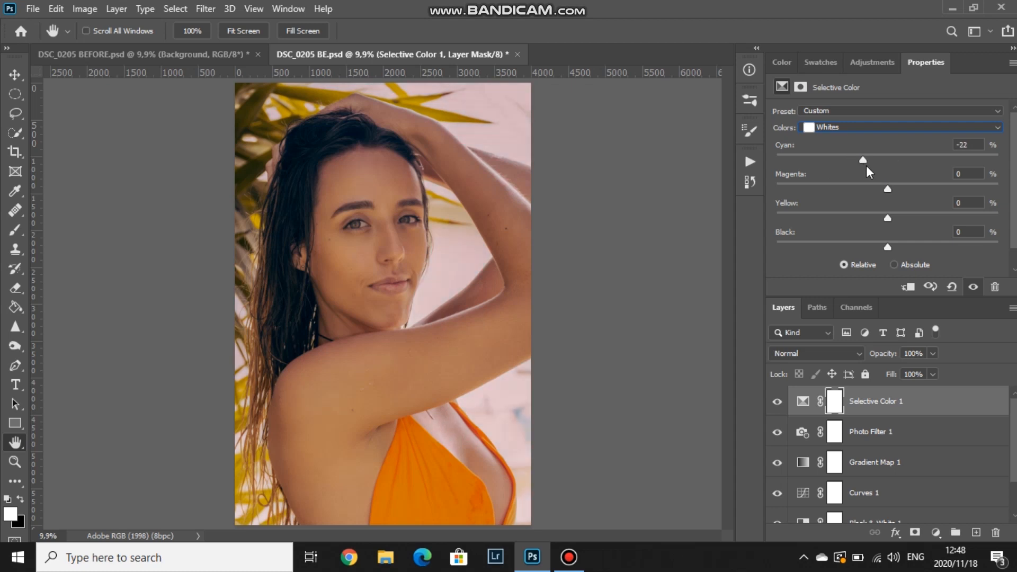
pyautogui.click(973, 144)
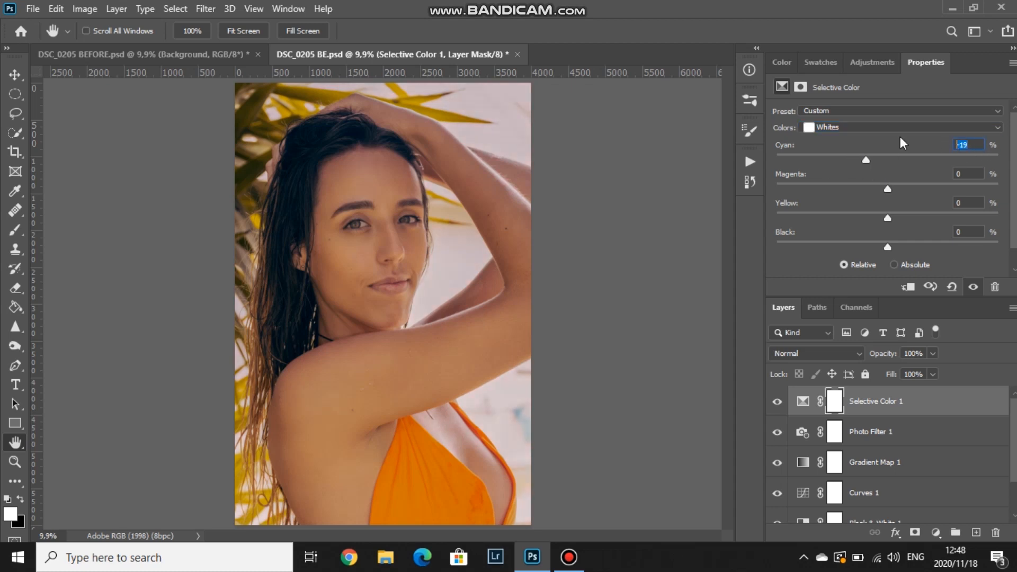
pyautogui.write('0')
# For the Whites in Selective Color, set Magenta to -14% and Yellow to +45%, and raise Black slightly.
pyautogui.moveTo(896, 190); pyautogui.dragTo(871, 194)
pyautogui.moveTo(886, 217); pyautogui.dragTo(929, 218)
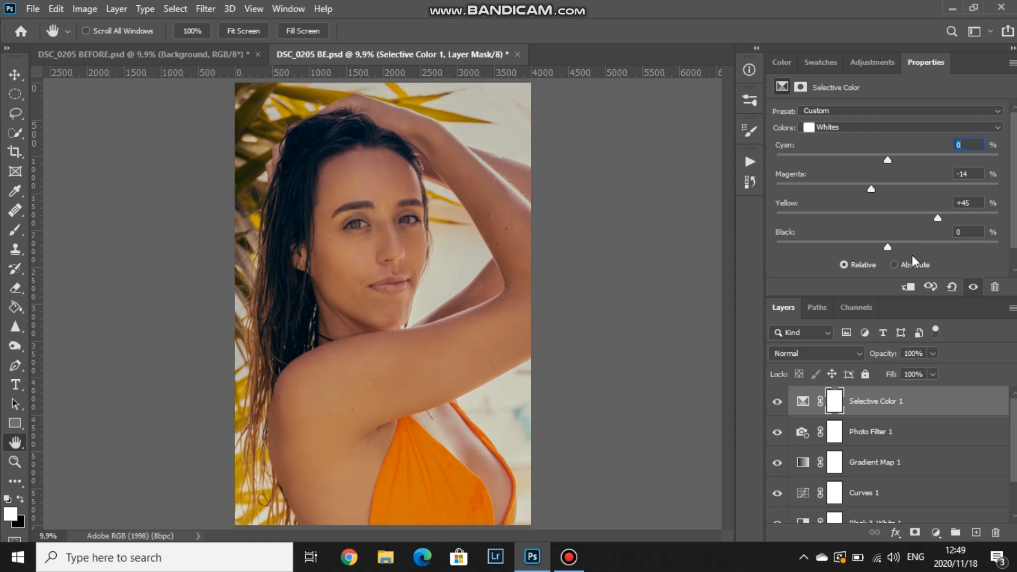
pyautogui.moveTo(889, 247)
pyautogui.mouseDown()
pyautogui.moveTo(867, 242)
pyautogui.moveTo(911, 243)
pyautogui.moveTo(860, 242)
pyautogui.moveTo(920, 249)
pyautogui.moveTo(896, 247)
pyautogui.mouseUp()
pyautogui.moveTo(897, 244); pyautogui.dragTo(898, 244)
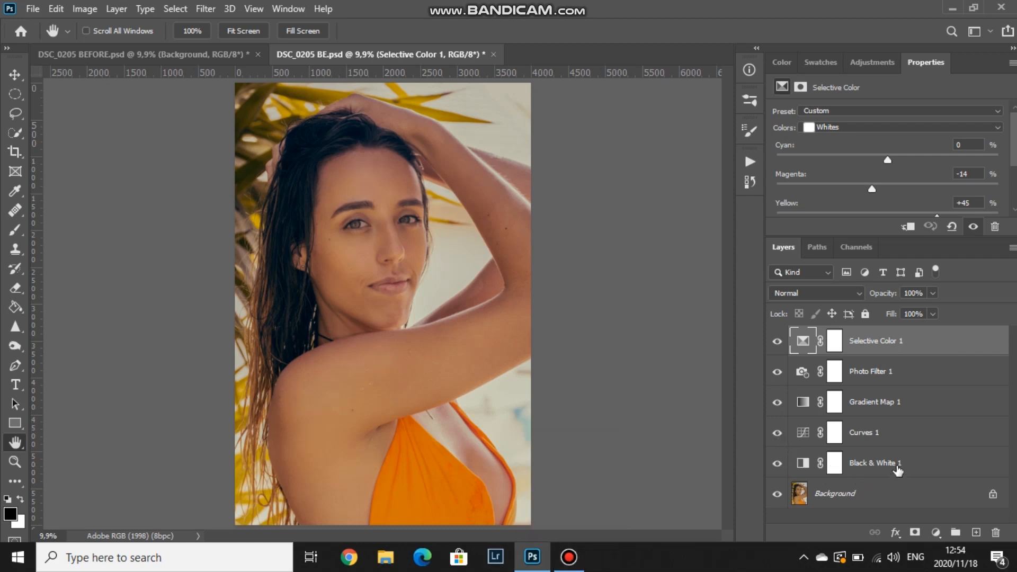
# Group all the adjustment layers from Selective Color 1 down to Black & White 1 and name the group "colour editing".
pyautogui.keyDown('shift'); pyautogui.click(897, 471); pyautogui.keyUp('shift')
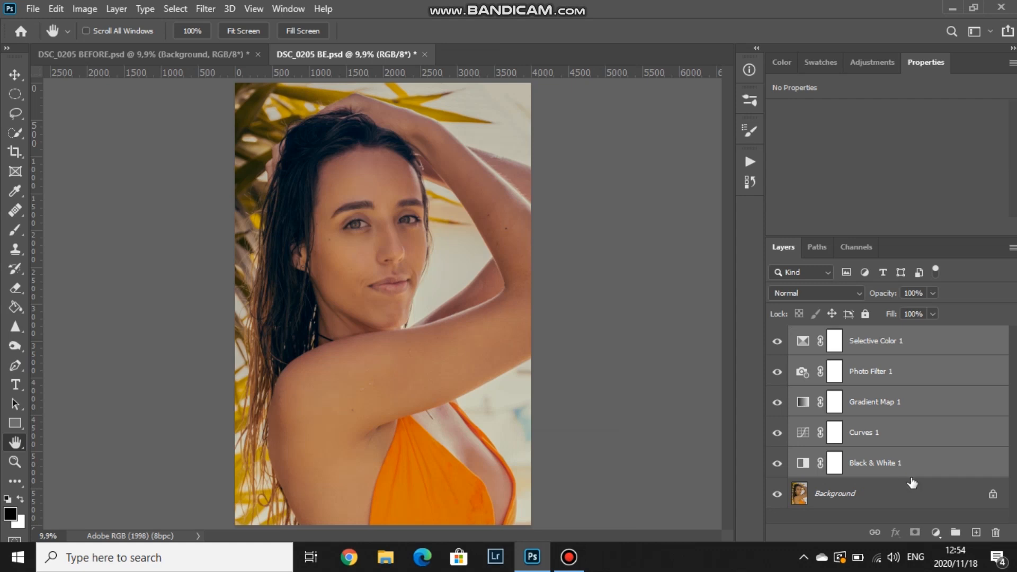
pyautogui.click(955, 532)
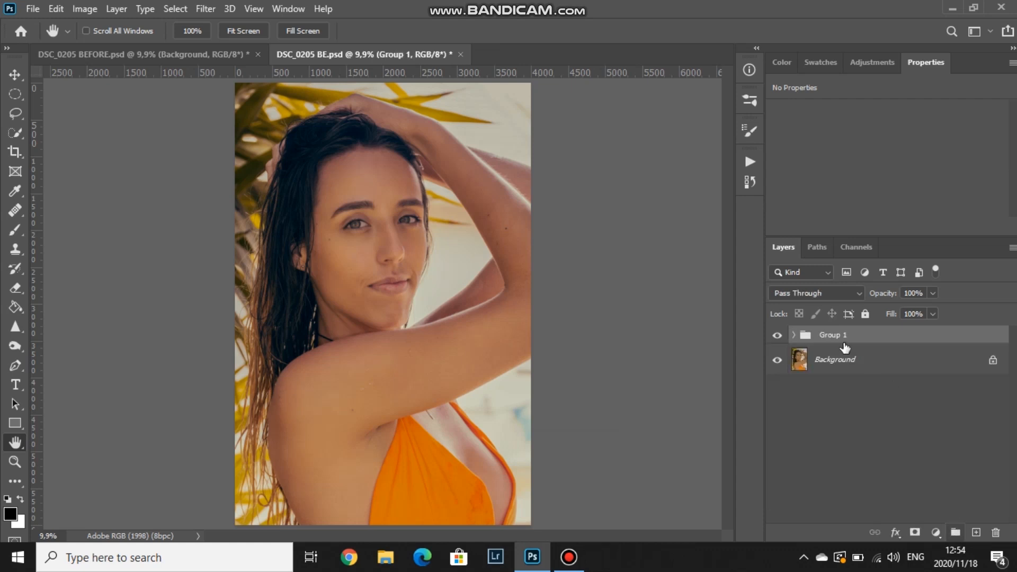
pyautogui.doubleClick(835, 336)
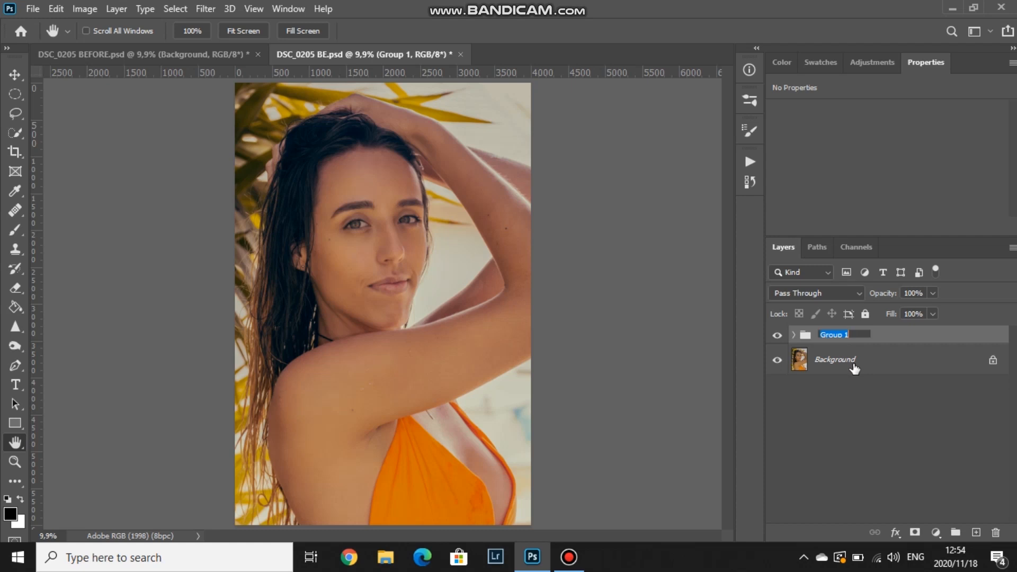
pyautogui.write('colour editing')
pyautogui.press('Return')
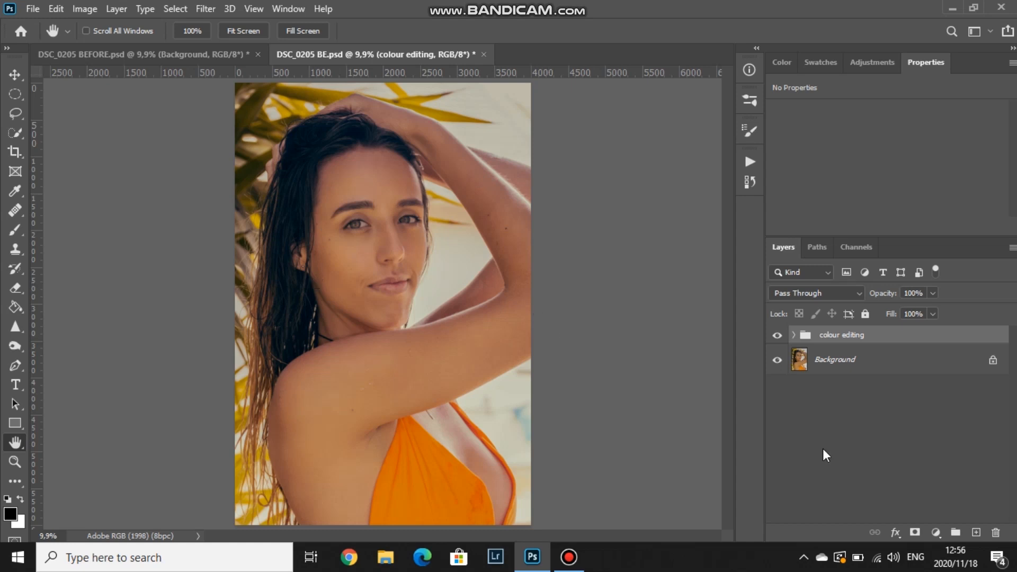
# Add a Curves layer above the colour editing group, raise its RGB curve strongly and invert its mask to black.
pyautogui.click(941, 537)
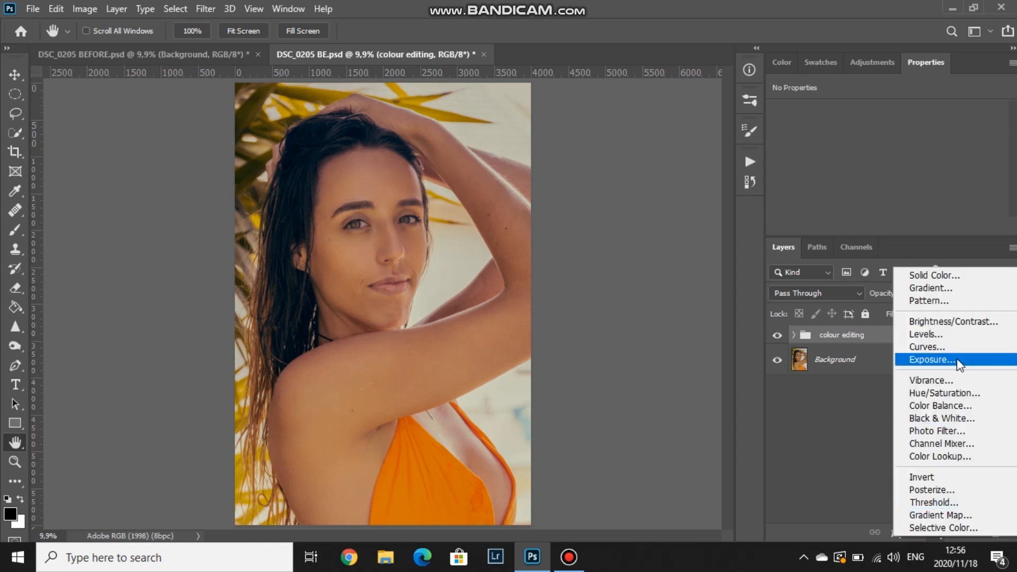
pyautogui.click(943, 348)
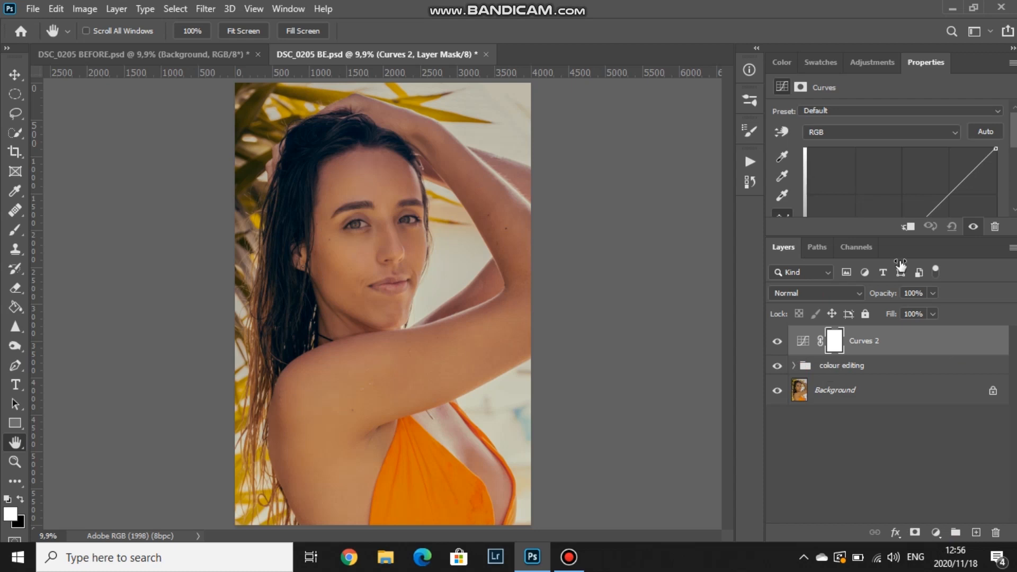
pyautogui.moveTo(893, 237); pyautogui.dragTo(893, 372)
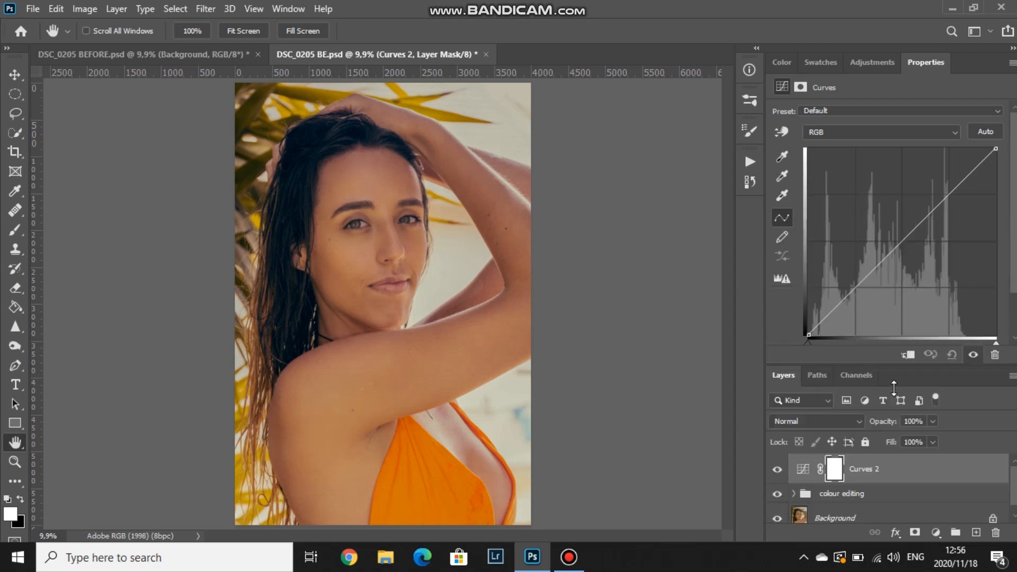
pyautogui.moveTo(890, 216); pyautogui.dragTo(875, 191)
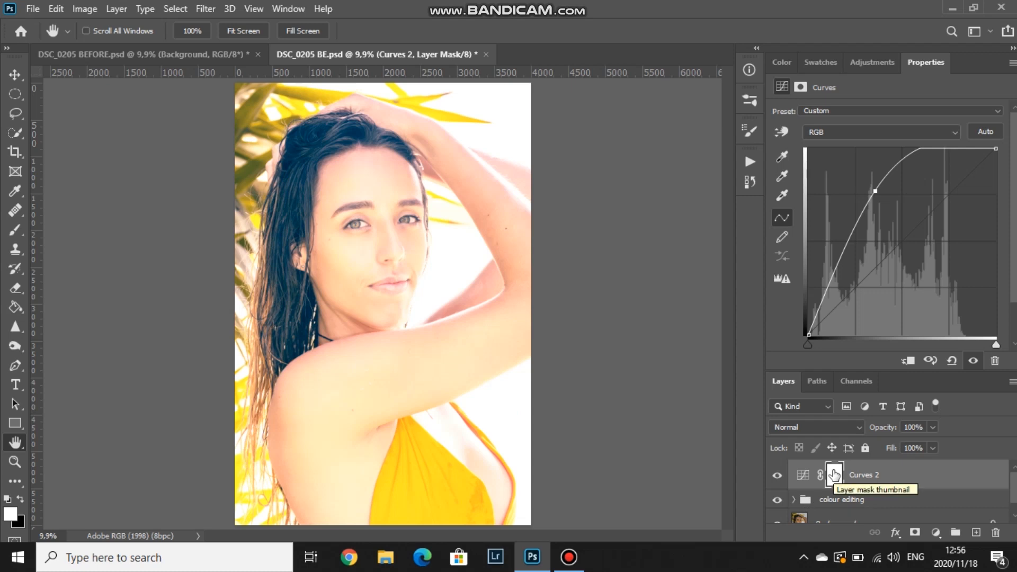
pyautogui.hotkey('ctrl', 'i')
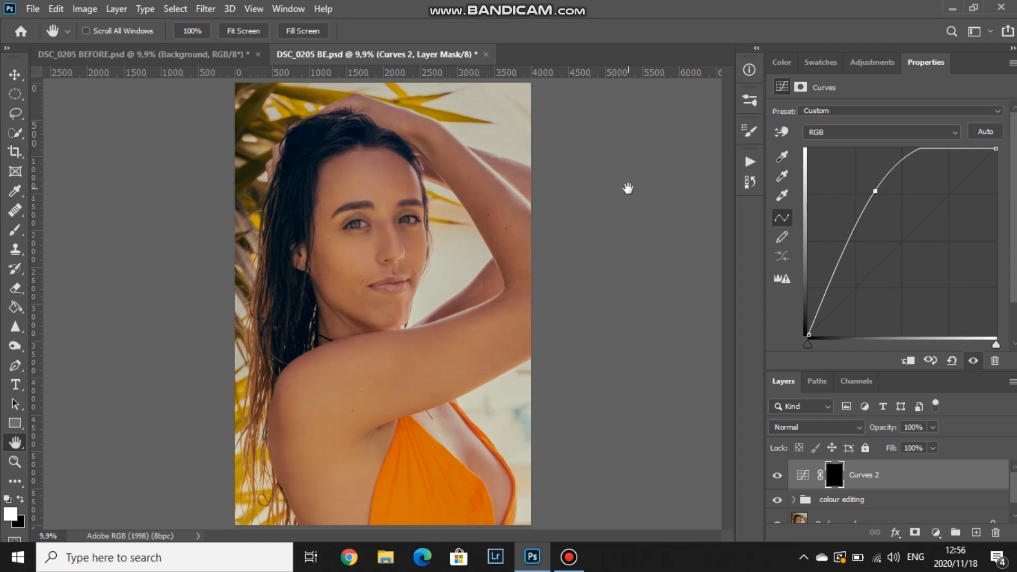
# Prepare the Brush for detailing the woman's right eye, with size 2 and 100% opacity.
pyautogui.click(15, 461)
pyautogui.moveTo(363, 228); pyautogui.dragTo(286, 284)
pyautogui.click(334, 221)
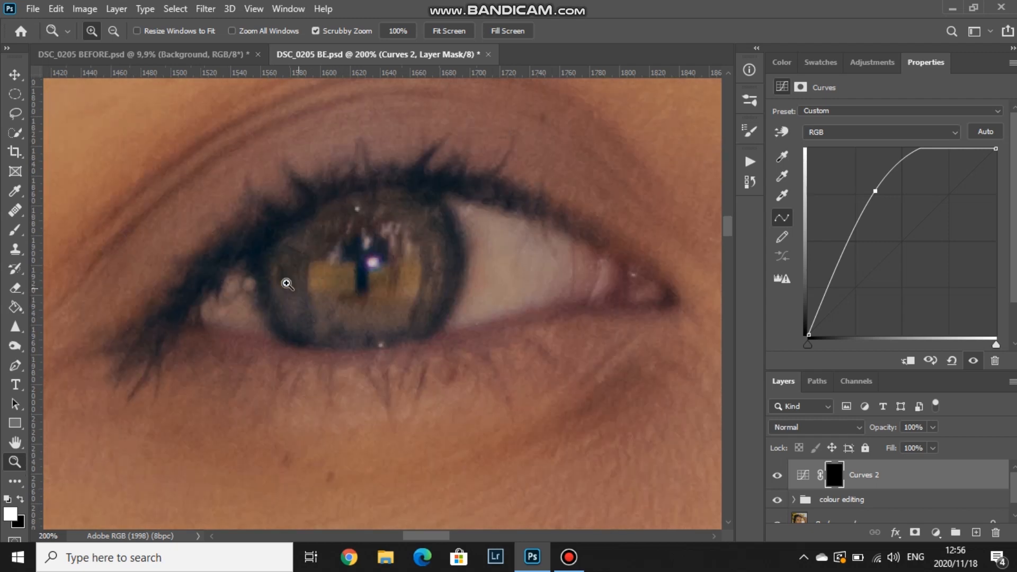
pyautogui.click(256, 282)
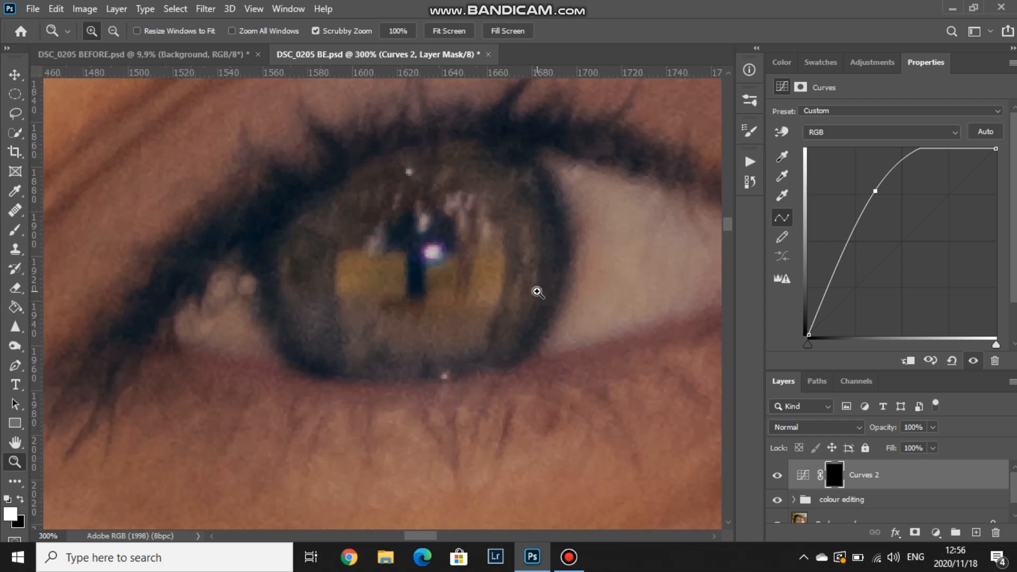
pyautogui.scroll(1, 537, 292)
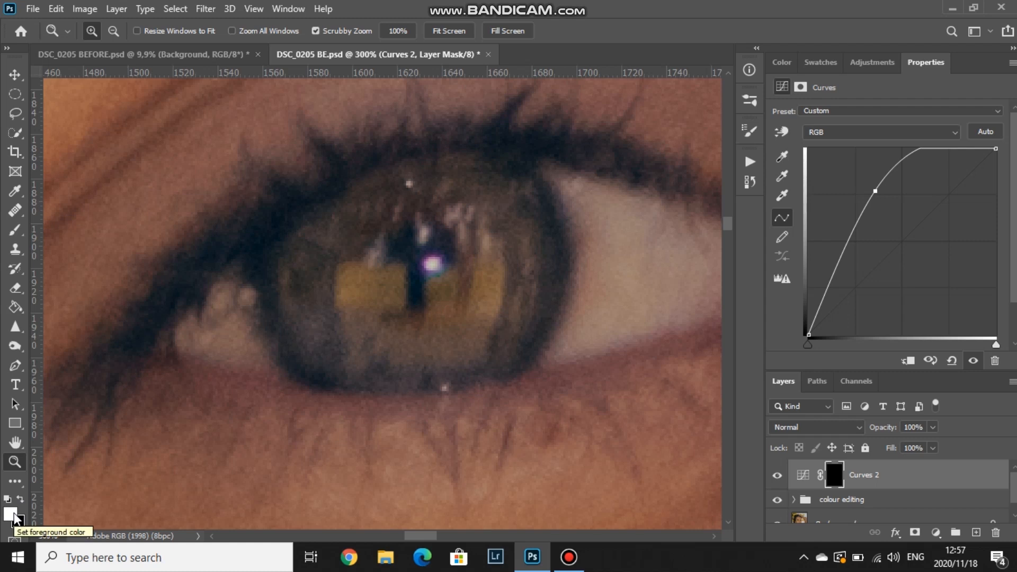
pyautogui.click(17, 229)
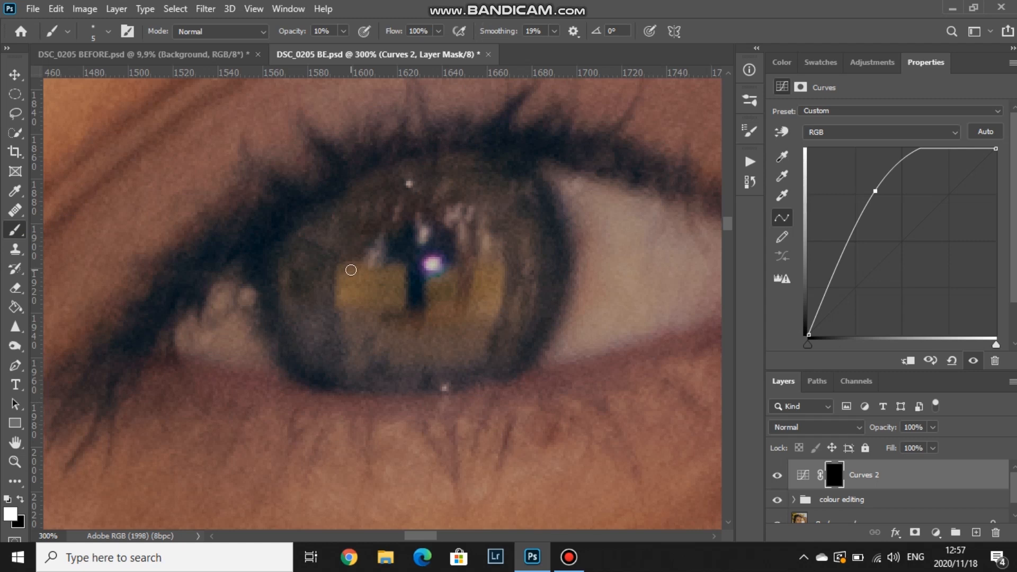
pyautogui.press('[')
pyautogui.press('[')
pyautogui.press('[')
pyautogui.click(344, 31)
pyautogui.moveTo(343, 48); pyautogui.dragTo(434, 60)
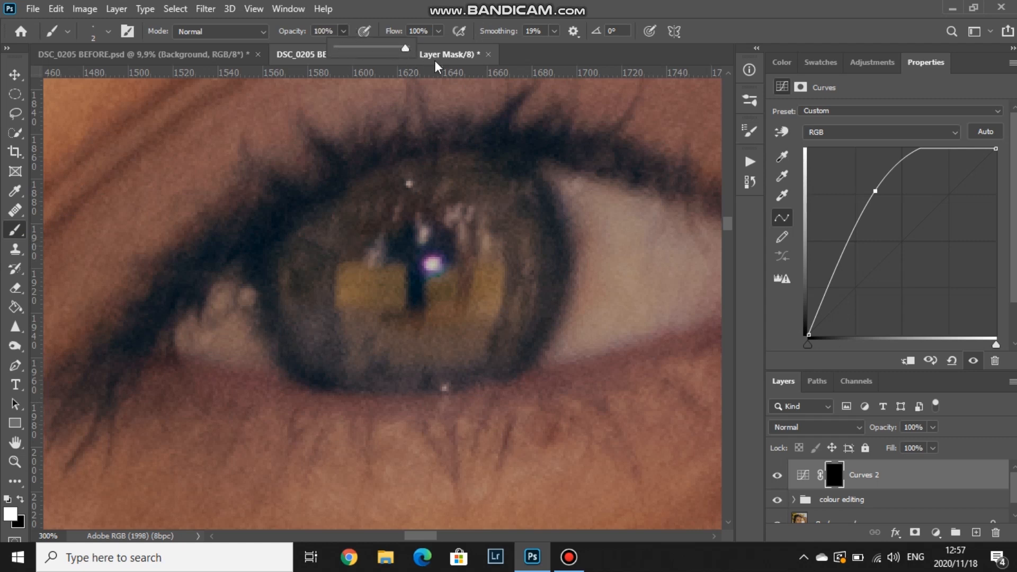
# Set the brush flow to 20%.
pyautogui.click(442, 30)
pyautogui.click(440, 30)
pyautogui.moveTo(389, 50); pyautogui.dragTo(388, 45)
pyautogui.write('2')
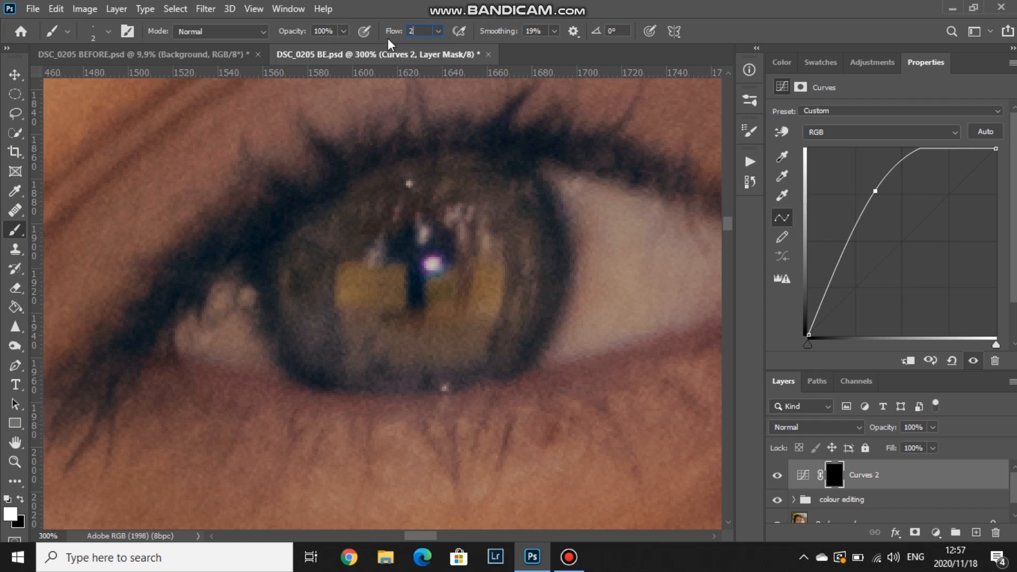
pyautogui.write('0')
pyautogui.press('Return')
# Paint fine white radial strokes around the iris of the woman's right eye on the Curves 2 mask.
pyautogui.keyDown('shift'); pyautogui.click(337, 267); pyautogui.keyUp('shift')
pyautogui.moveTo(290, 322)
pyautogui.mouseDown()
pyautogui.moveTo(351, 290)
pyautogui.moveTo(365, 317)
pyautogui.moveTo(370, 301)
pyautogui.moveTo(313, 363)
pyautogui.mouseUp()
pyautogui.moveTo(380, 322); pyautogui.dragTo(344, 376)
pyautogui.moveTo(408, 324); pyautogui.dragTo(400, 382)
pyautogui.moveTo(435, 320)
pyautogui.mouseDown()
pyautogui.moveTo(456, 340)
pyautogui.moveTo(512, 349)
pyautogui.mouseUp()
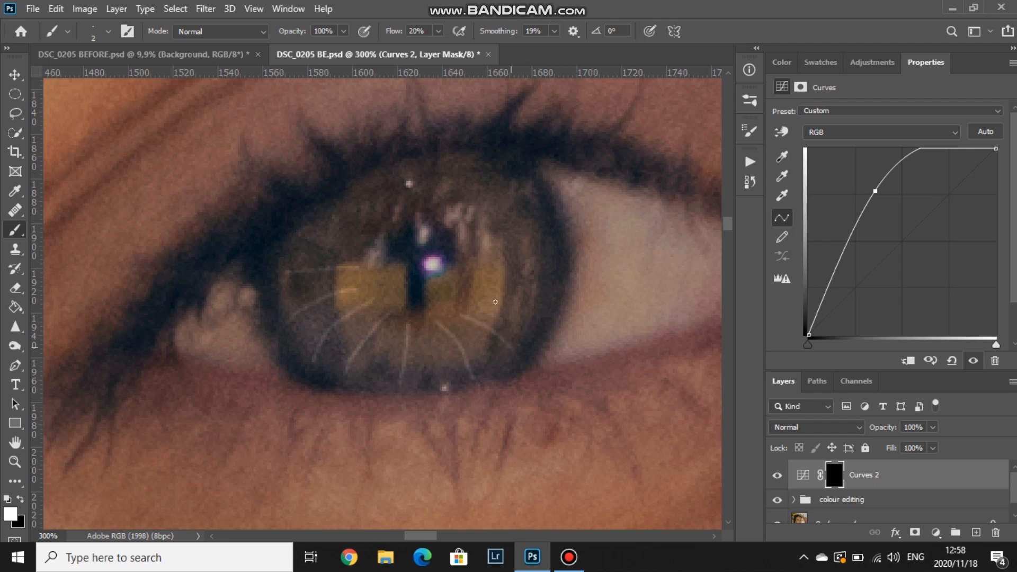
pyautogui.moveTo(494, 272); pyautogui.dragTo(539, 273)
pyautogui.moveTo(494, 245); pyautogui.dragTo(538, 242)
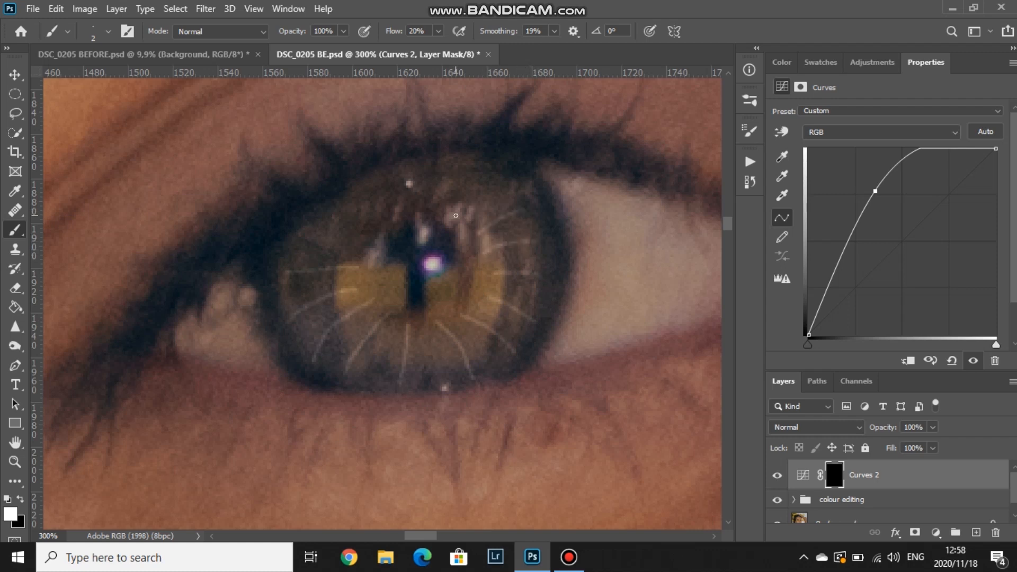
pyautogui.moveTo(441, 175); pyautogui.dragTo(441, 201)
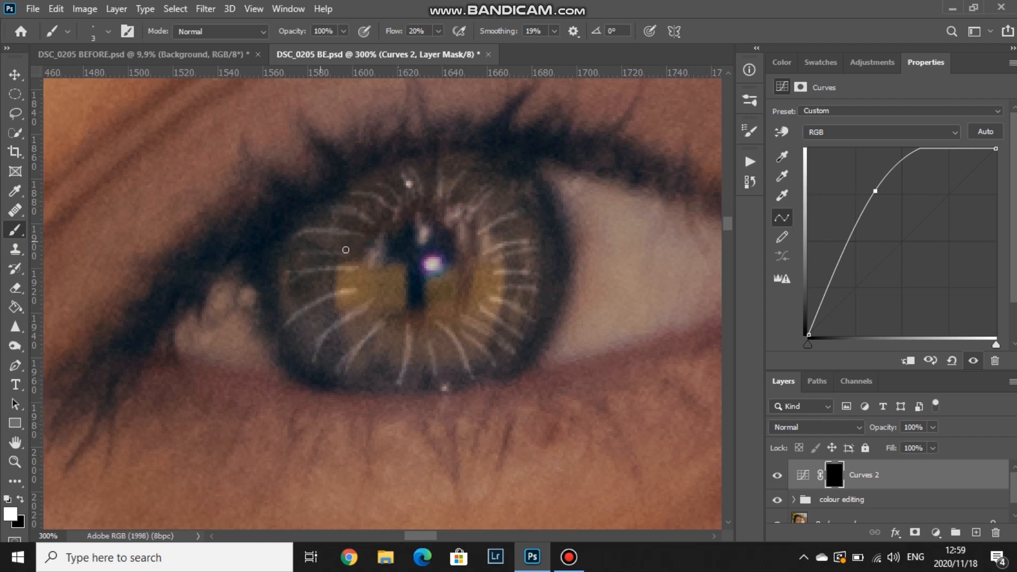
pyautogui.moveTo(347, 254); pyautogui.dragTo(289, 259)
pyautogui.moveTo(344, 270); pyautogui.dragTo(295, 275)
pyautogui.moveTo(339, 283)
pyautogui.mouseDown()
pyautogui.moveTo(293, 295)
pyautogui.moveTo(285, 315)
pyautogui.mouseUp()
pyautogui.moveTo(358, 307)
pyautogui.mouseDown()
pyautogui.moveTo(309, 338)
pyautogui.moveTo(325, 363)
pyautogui.mouseUp()
pyautogui.moveTo(393, 336); pyautogui.dragTo(363, 384)
pyautogui.moveTo(392, 334); pyautogui.dragTo(366, 366)
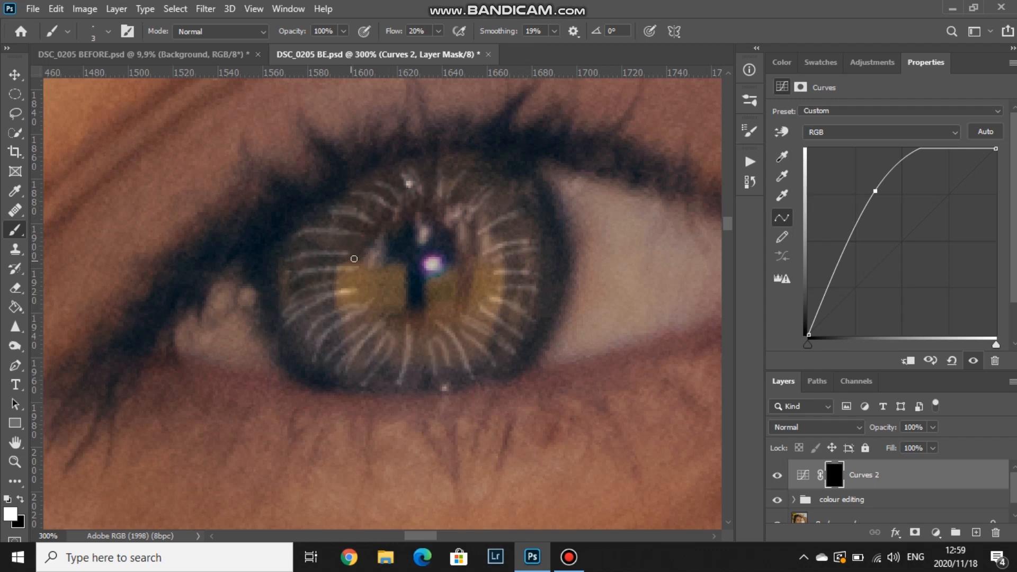
# Compare the right eye with the Curves 2 layer hidden and shown.
pyautogui.click(15, 461)
pyautogui.moveTo(559, 354); pyautogui.dragTo(487, 354)
pyautogui.click(776, 477)
pyautogui.click(777, 477)
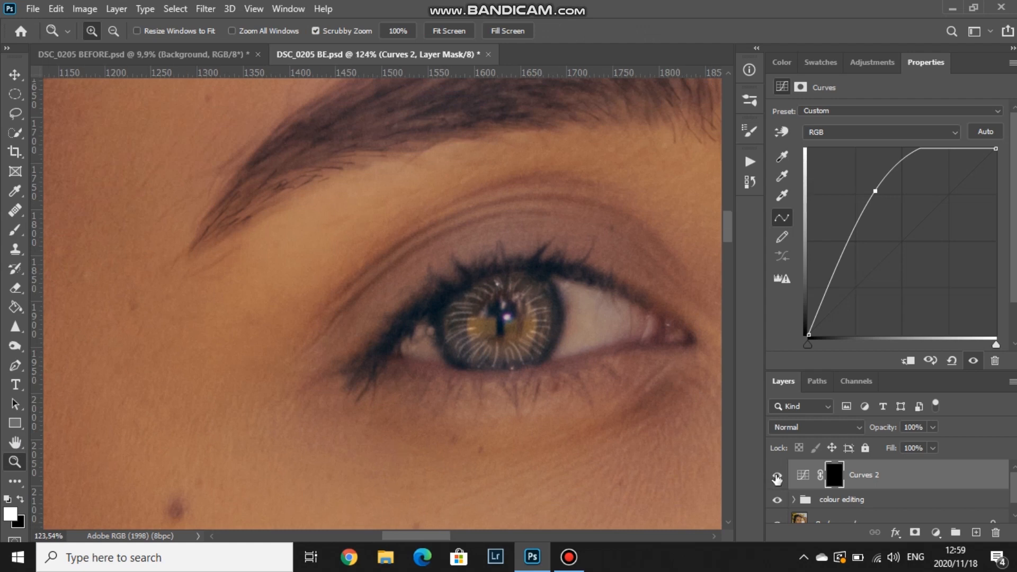
# Paint fine white radial strokes around the iris of the woman's left eye on the Curves 2 mask.
pyautogui.moveTo(558, 299)
pyautogui.mouseDown()
pyautogui.moveTo(243, 273)
pyautogui.moveTo(266, 334)
pyautogui.mouseUp()
pyautogui.click(488, 282)
pyautogui.click(488, 282)
pyautogui.click(488, 282)
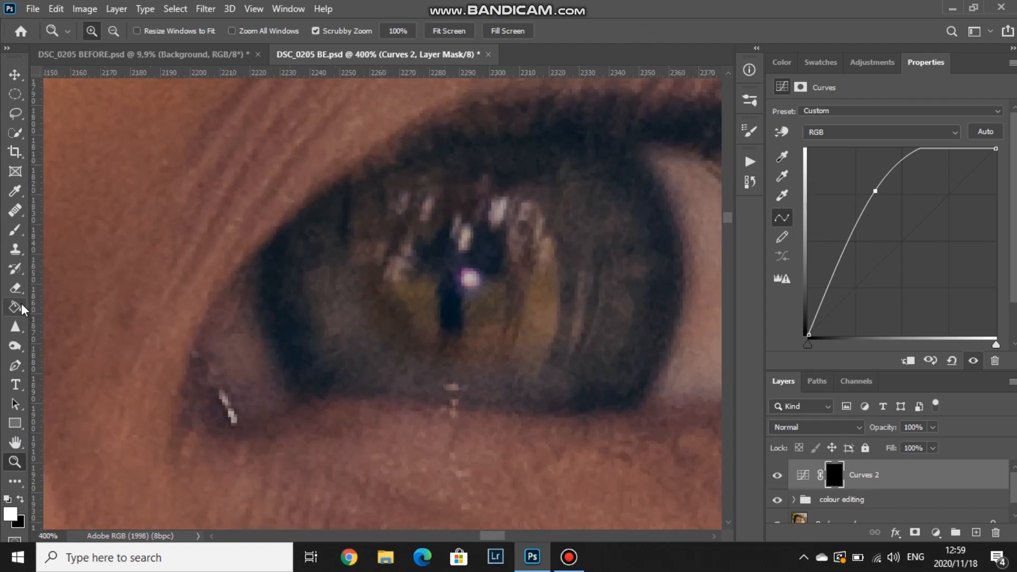
pyautogui.click(15, 230)
pyautogui.moveTo(292, 279)
pyautogui.mouseDown()
pyautogui.moveTo(352, 264)
pyautogui.moveTo(336, 311)
pyautogui.moveTo(307, 340)
pyautogui.moveTo(385, 350)
pyautogui.moveTo(395, 385)
pyautogui.moveTo(437, 399)
pyautogui.moveTo(500, 384)
pyautogui.moveTo(624, 391)
pyautogui.moveTo(615, 319)
pyautogui.moveTo(580, 282)
pyautogui.moveTo(631, 215)
pyautogui.moveTo(551, 195)
pyautogui.moveTo(505, 159)
pyautogui.moveTo(470, 189)
pyautogui.mouseUp()
pyautogui.moveTo(422, 179); pyautogui.dragTo(447, 211)
pyautogui.moveTo(347, 219); pyautogui.dragTo(405, 236)
pyautogui.moveTo(319, 245); pyautogui.dragTo(365, 247)
pyautogui.moveTo(312, 281); pyautogui.dragTo(358, 274)
pyautogui.moveTo(312, 313)
pyautogui.mouseDown()
pyautogui.moveTo(353, 301)
pyautogui.moveTo(376, 359)
pyautogui.moveTo(459, 404)
pyautogui.moveTo(581, 351)
pyautogui.moveTo(590, 308)
pyautogui.moveTo(660, 243)
pyautogui.moveTo(567, 158)
pyautogui.mouseUp()
pyautogui.press(']')
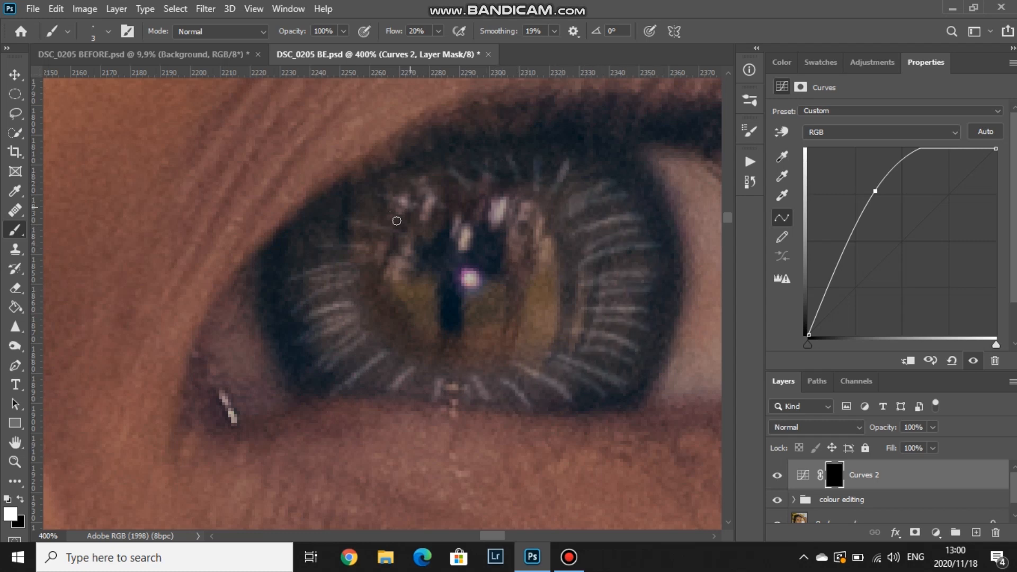
# Shift the point on the Curves 2 RGB curve toward the shadows to strengthen the iris strokes, and compare with the layer hidden and shown.
pyautogui.press('z')
pyautogui.moveTo(400, 420); pyautogui.dragTo(326, 422)
pyautogui.moveTo(875, 191); pyautogui.dragTo(872, 192)
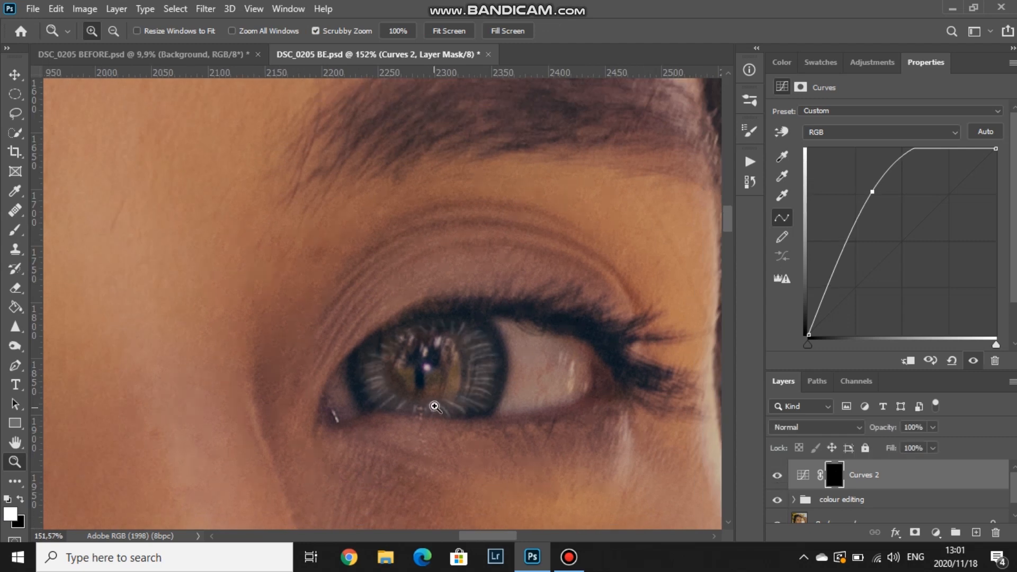
pyautogui.doubleClick(15, 444)
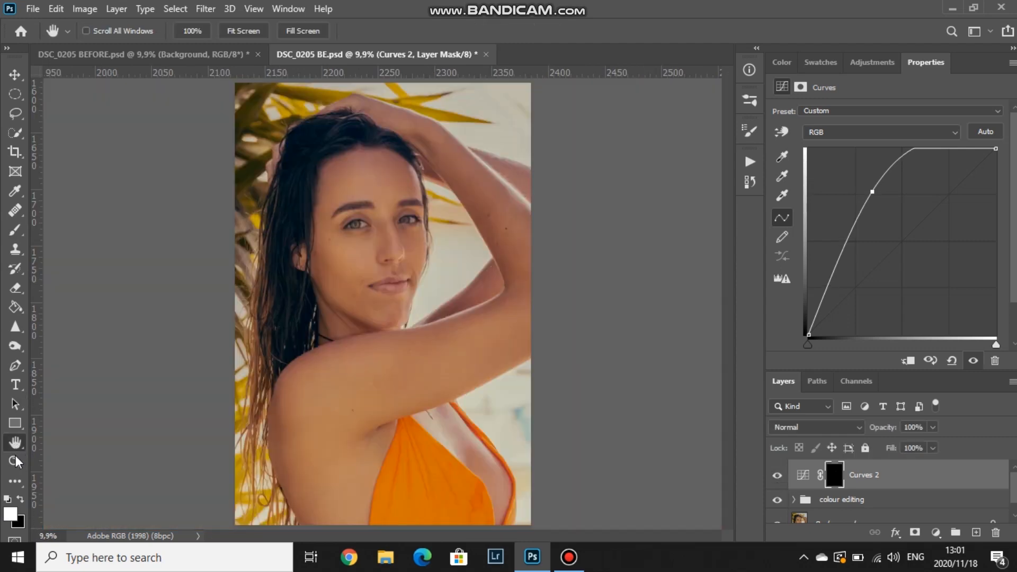
pyautogui.press('z')
pyautogui.click(372, 231)
pyautogui.click(370, 224)
pyautogui.click(371, 224)
pyautogui.click(370, 223)
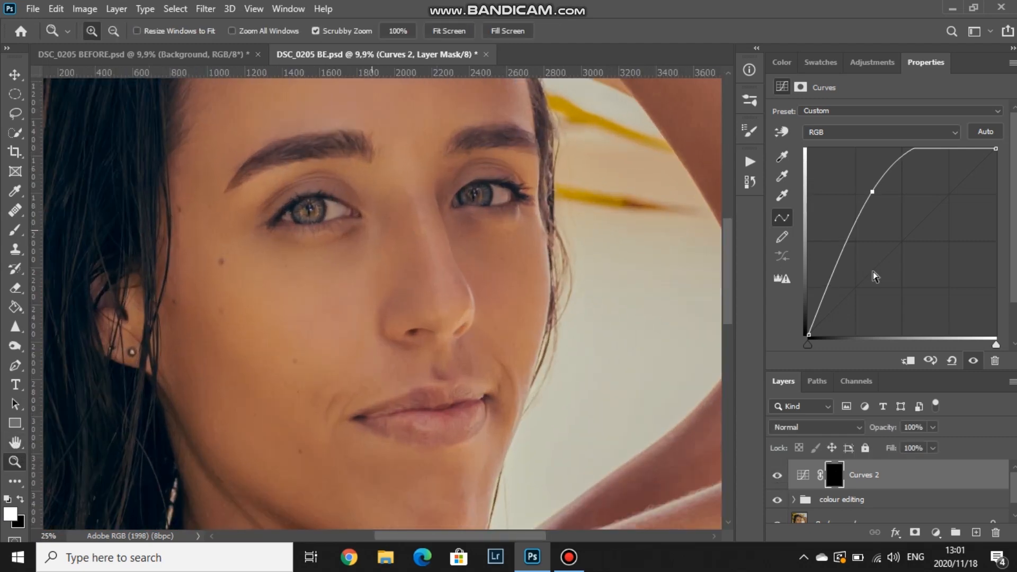
pyautogui.moveTo(870, 192)
pyautogui.mouseDown()
pyautogui.moveTo(861, 188)
pyautogui.moveTo(867, 202)
pyautogui.moveTo(849, 182)
pyautogui.moveTo(881, 211)
pyautogui.moveTo(846, 186)
pyautogui.moveTo(860, 200)
pyautogui.mouseUp()
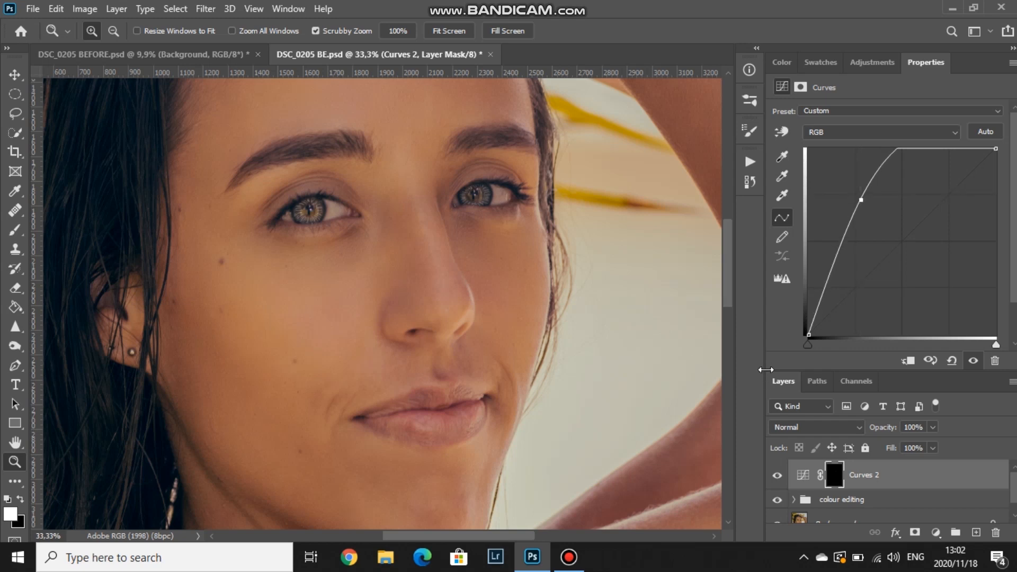
pyautogui.click(777, 479)
pyautogui.click(776, 478)
# Add a new layer above Curves 2 and set a black brush to 7% opacity and 100% flow.
pyautogui.click(976, 532)
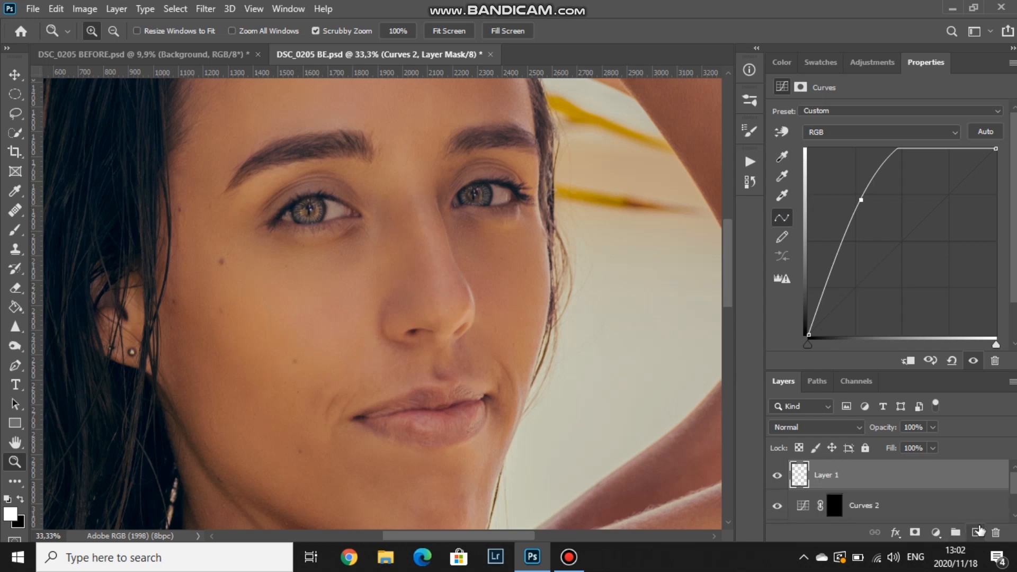
pyautogui.moveTo(891, 319); pyautogui.dragTo(897, 291)
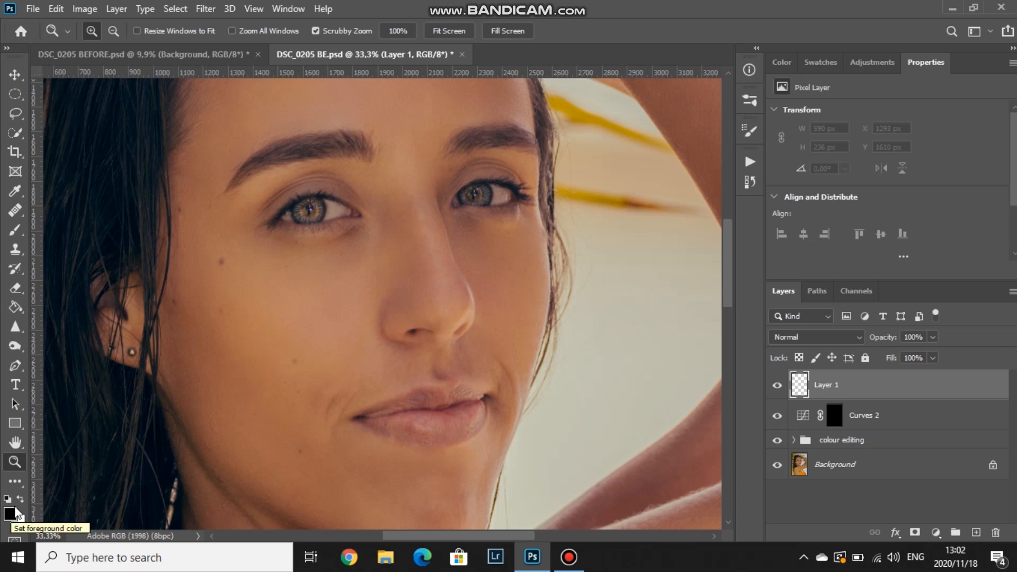
pyautogui.click(14, 229)
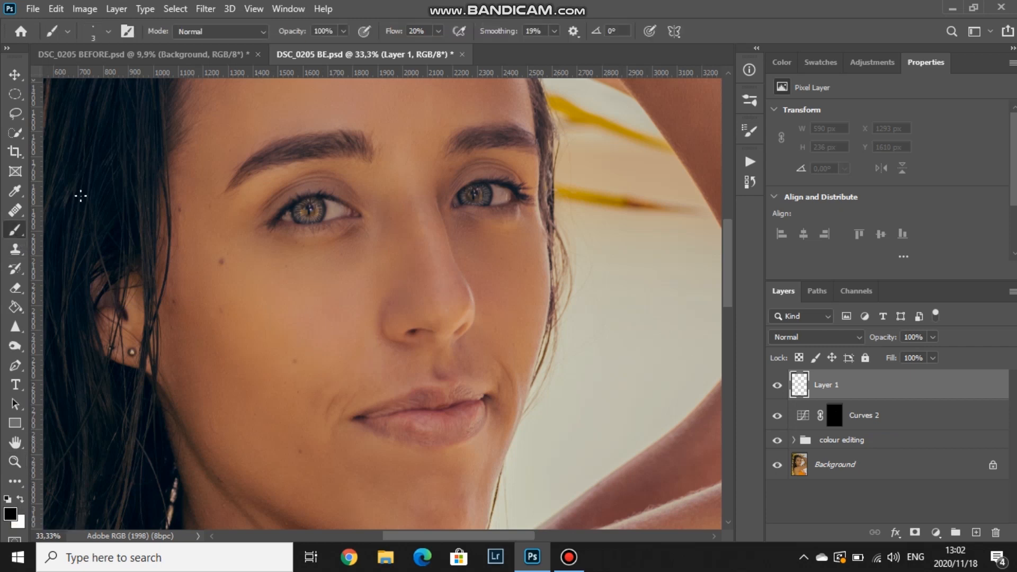
pyautogui.click(438, 31)
pyautogui.moveTo(439, 48); pyautogui.dragTo(548, 57)
pyautogui.click(344, 31)
pyautogui.moveTo(343, 47); pyautogui.dragTo(289, 49)
pyautogui.write('7')
# Paint a soft black outline along the outer rim of the iris of the woman's right eye on Layer 1.
pyautogui.click(14, 461)
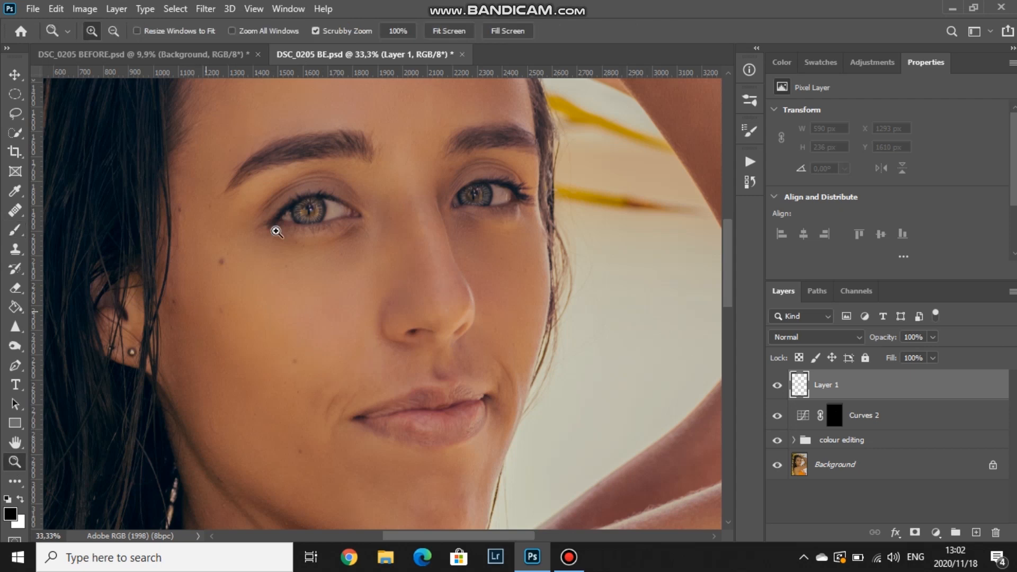
pyautogui.click(277, 228)
pyautogui.click(365, 201)
pyautogui.click(370, 200)
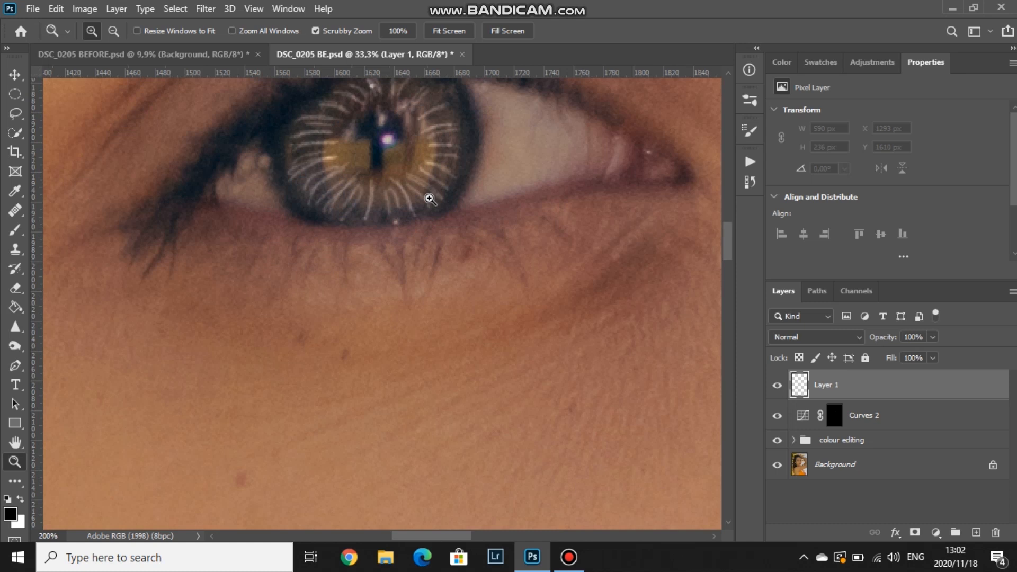
pyautogui.scroll(2, 429, 200)
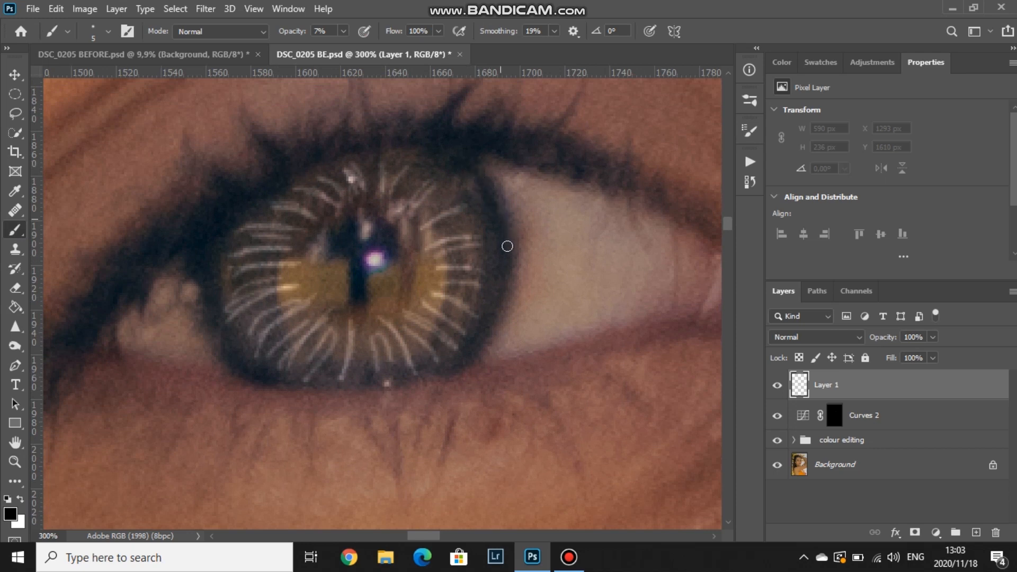
pyautogui.moveTo(459, 366); pyautogui.dragTo(459, 367)
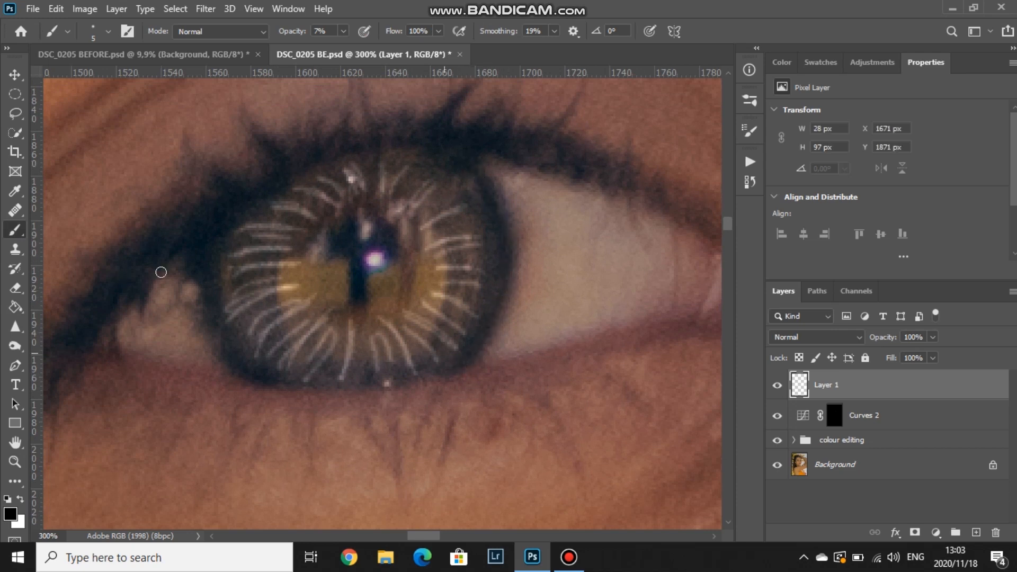
pyautogui.moveTo(208, 249)
pyautogui.mouseDown()
pyautogui.moveTo(202, 320)
pyautogui.moveTo(212, 347)
pyautogui.moveTo(262, 381)
pyautogui.mouseUp()
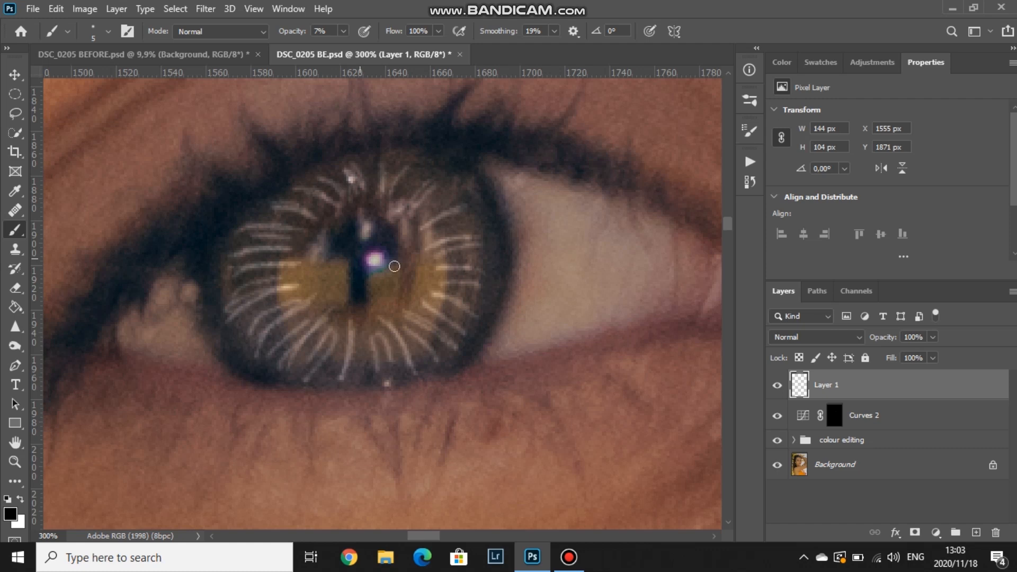
pyautogui.moveTo(227, 211); pyautogui.dragTo(172, 230)
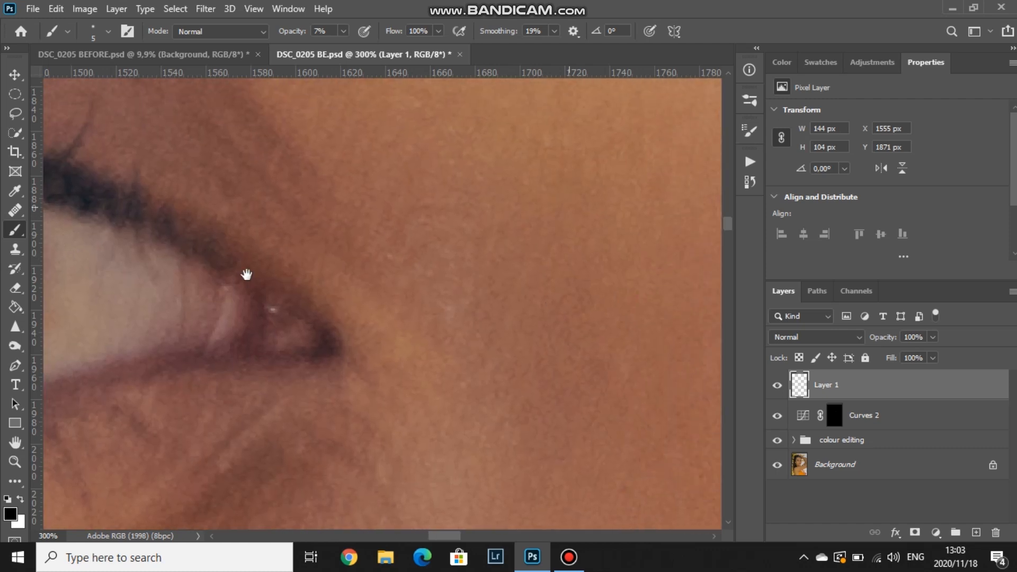
# Paint the same soft black outline along the outer rim of the iris of the woman's left eye.
pyautogui.moveTo(620, 313); pyautogui.dragTo(212, 227)
pyautogui.moveTo(536, 278)
pyautogui.mouseDown()
pyautogui.moveTo(217, 407)
pyautogui.moveTo(129, 454)
pyautogui.mouseUp()
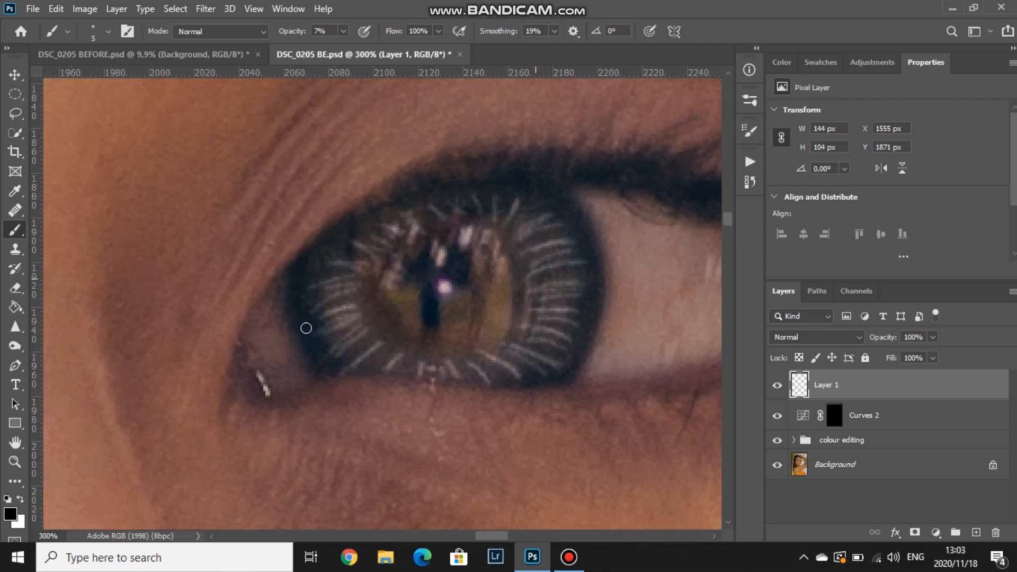
pyautogui.moveTo(295, 311)
pyautogui.mouseDown()
pyautogui.moveTo(318, 359)
pyautogui.moveTo(551, 243)
pyautogui.moveTo(549, 193)
pyautogui.moveTo(577, 213)
pyautogui.moveTo(604, 272)
pyautogui.moveTo(569, 379)
pyautogui.mouseUp()
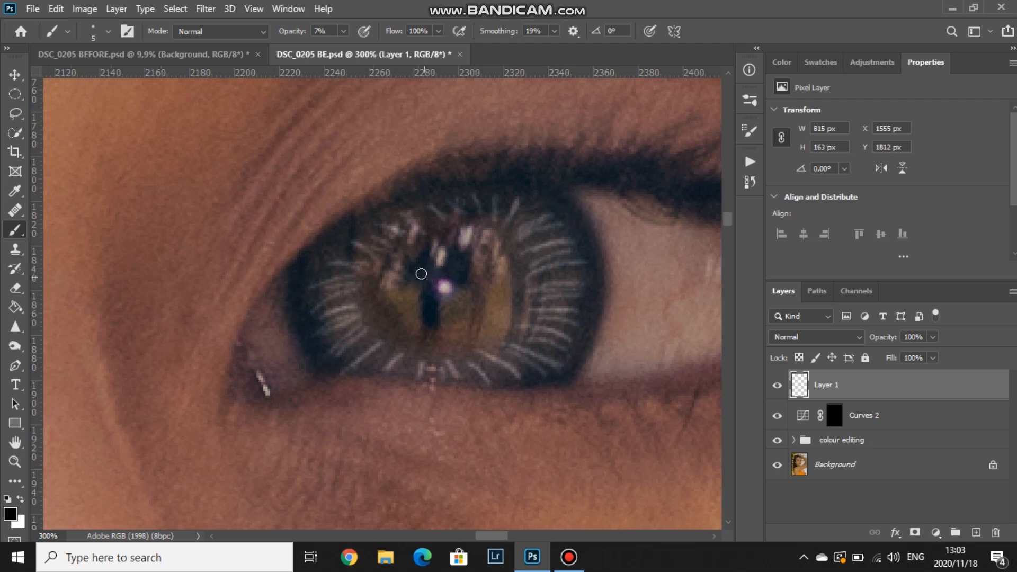
# Compare the right eye at 100% with Layer 1 hidden and shown.
pyautogui.press('z')
pyautogui.hotkey('ctrl', '0')
pyautogui.click(361, 224)
pyautogui.click(361, 225)
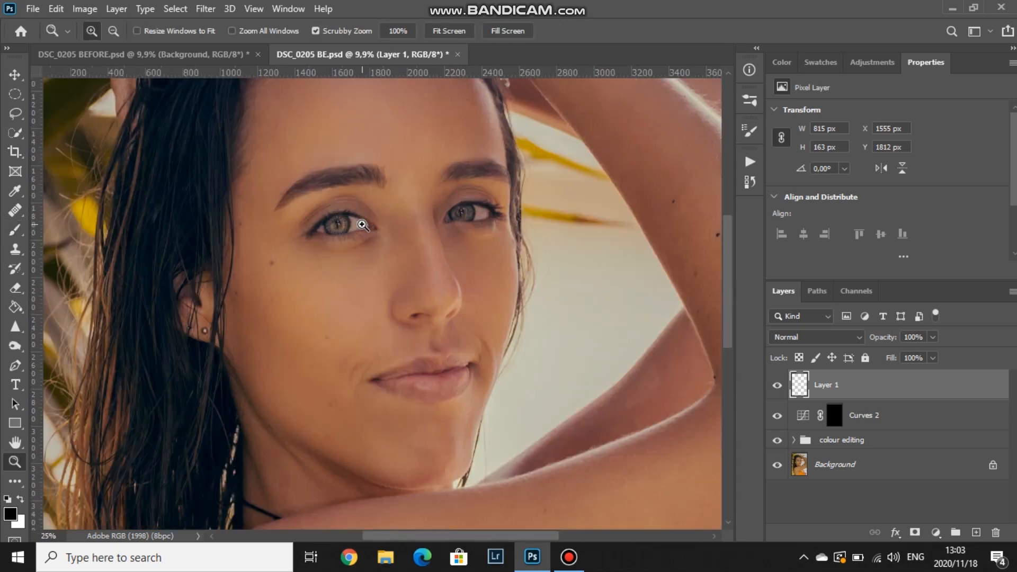
pyautogui.click(362, 225)
pyautogui.click(362, 225)
pyautogui.click(362, 225)
pyautogui.hotkey('ctrl', '1')
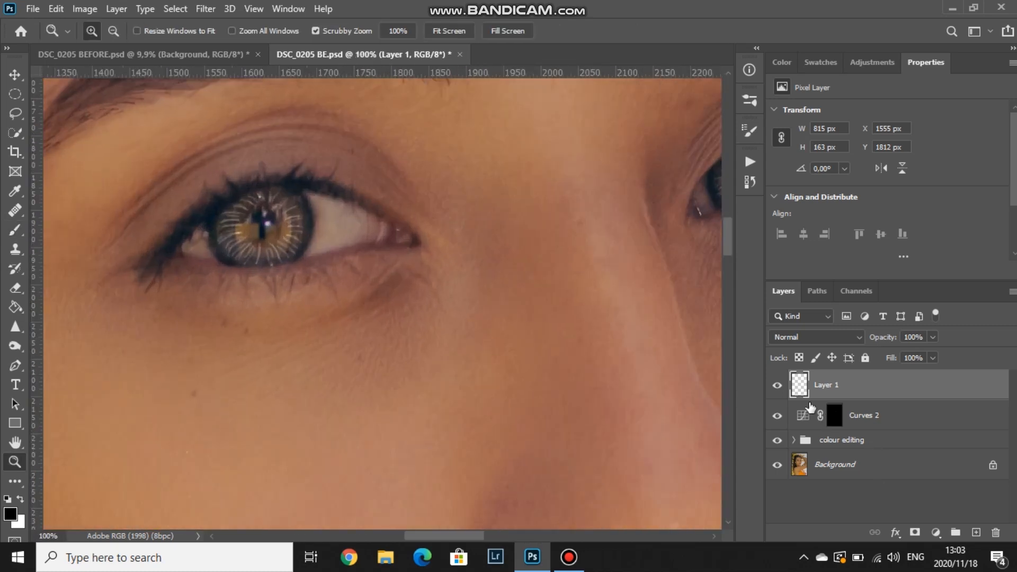
pyautogui.click(776, 387)
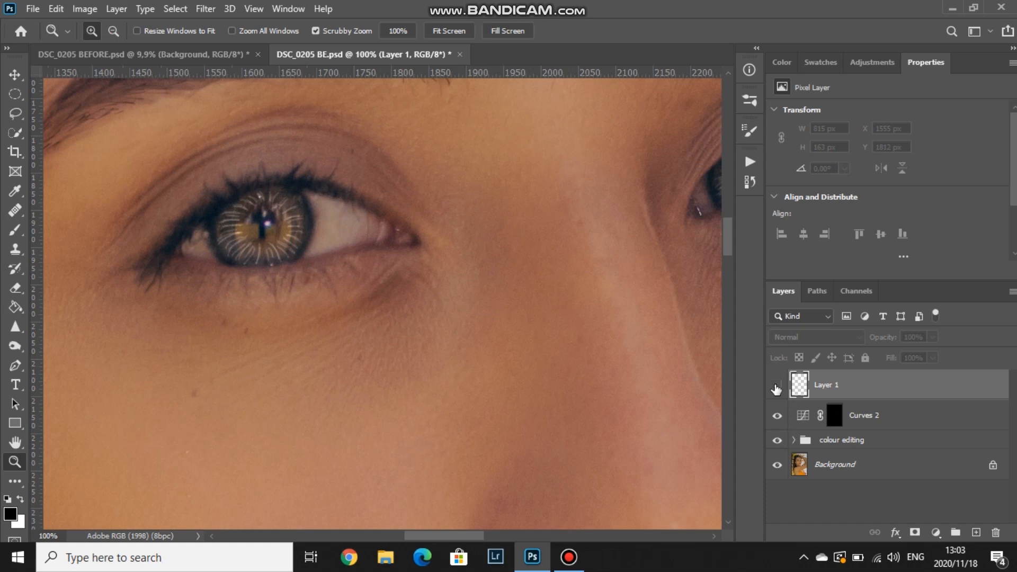
pyautogui.click(776, 386)
pyautogui.click(776, 388)
pyautogui.click(776, 388)
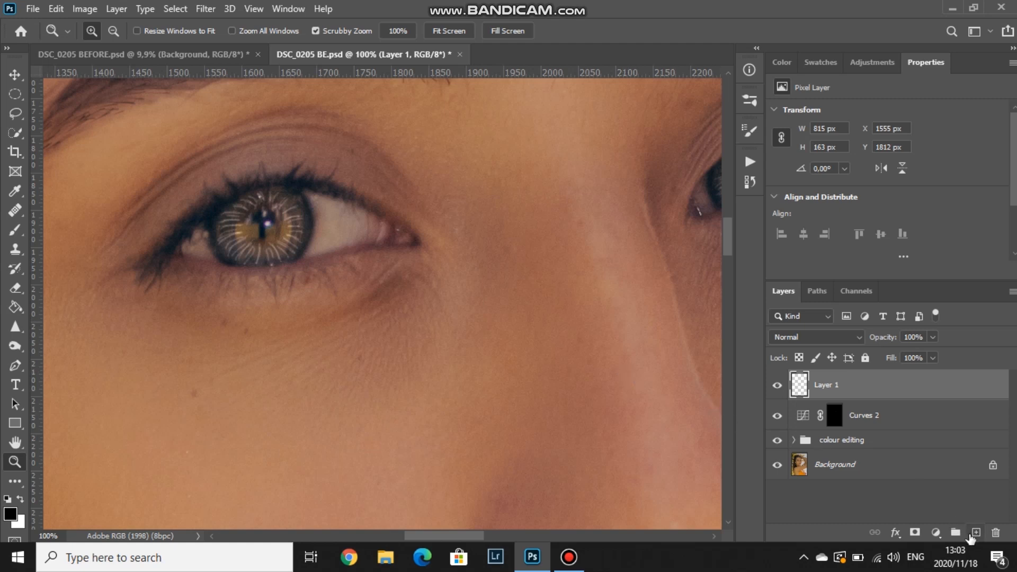
# Stamp all visible layers onto a new top layer and sharpen both eyes with the Sharpen tool at 66% strength.
pyautogui.click(975, 533)
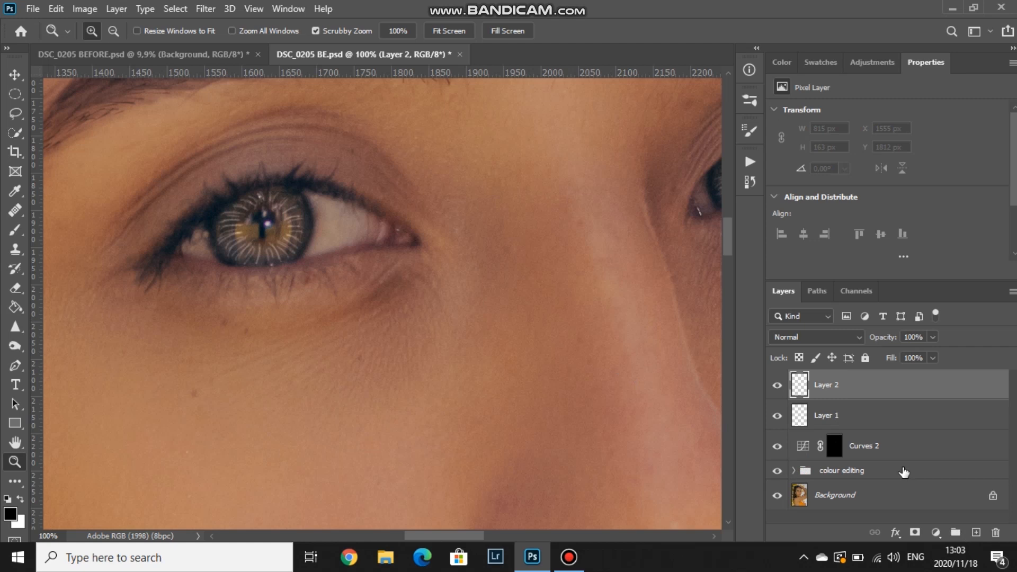
pyautogui.press('alt')
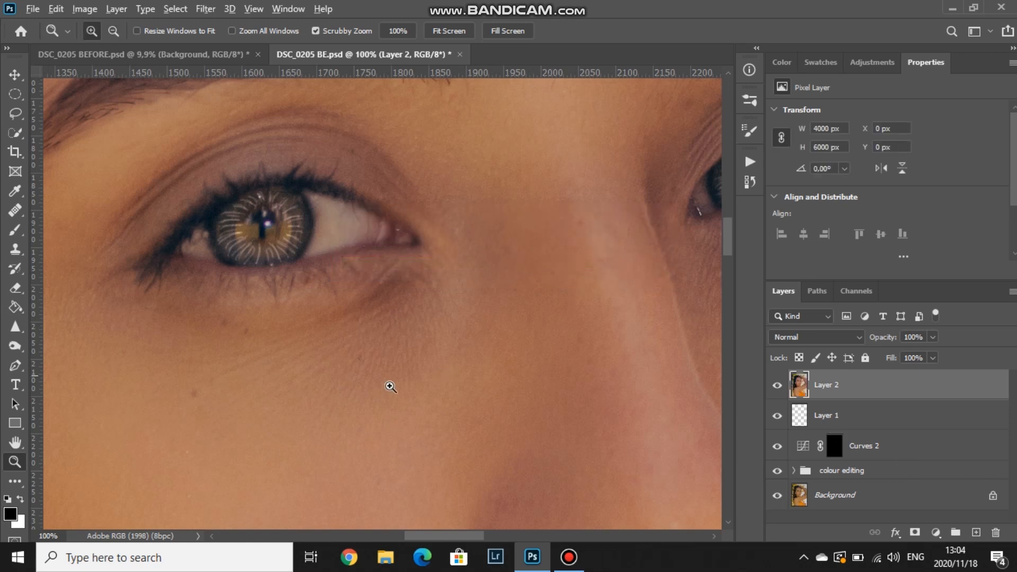
pyautogui.doubleClick(16, 445)
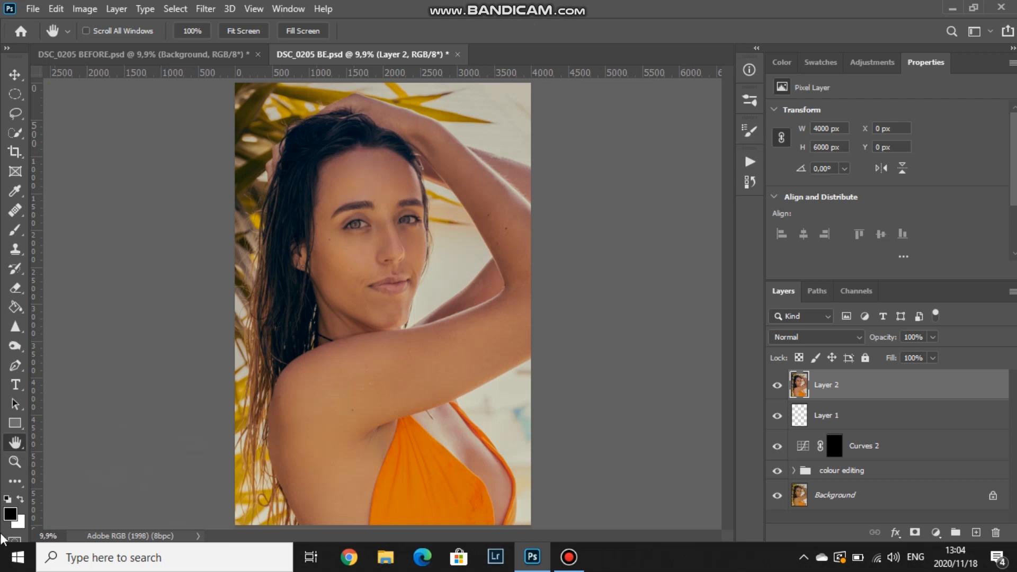
pyautogui.click(15, 461)
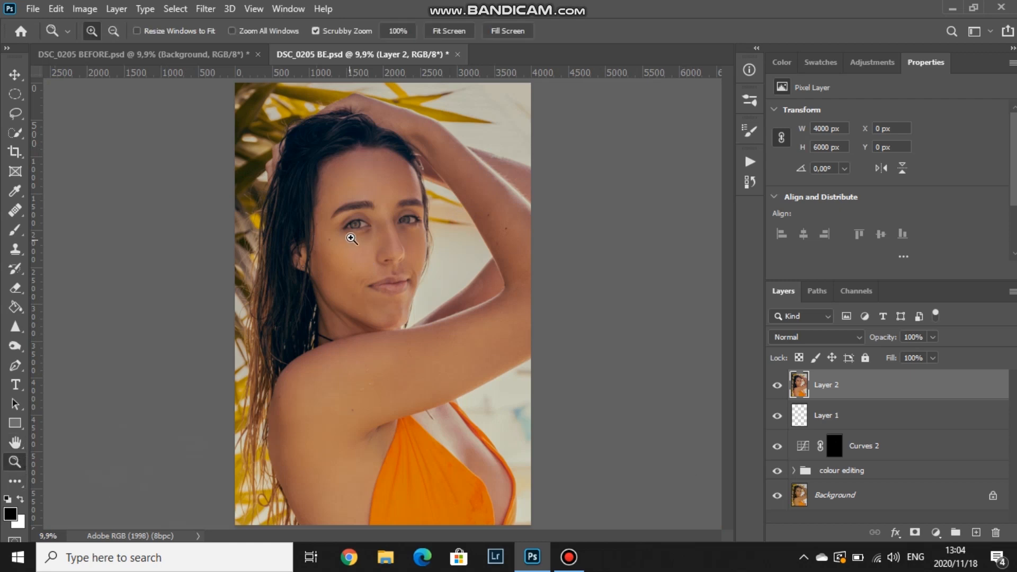
pyautogui.click(352, 239)
pyautogui.click(347, 217)
pyautogui.click(369, 266)
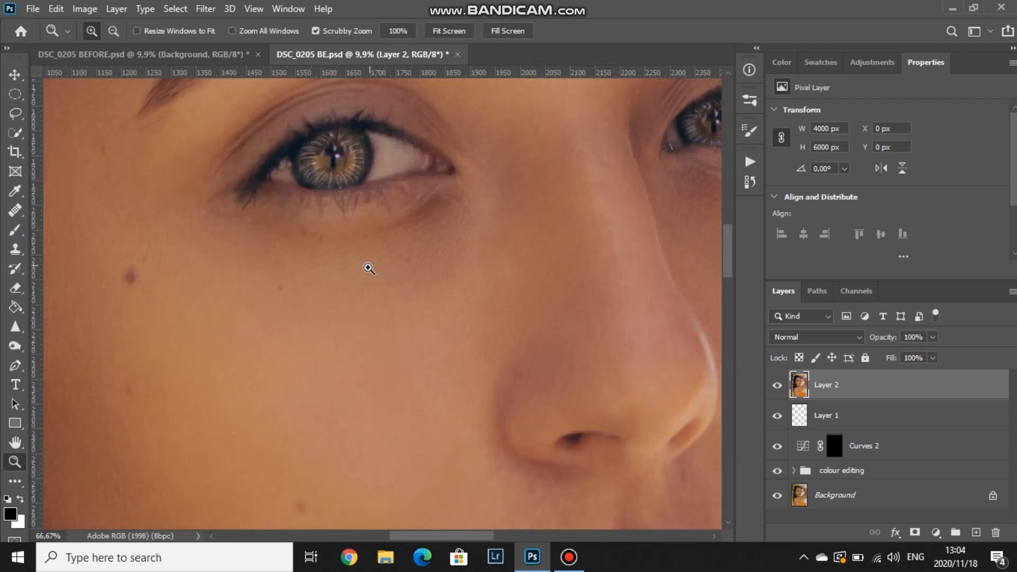
pyautogui.click(16, 334)
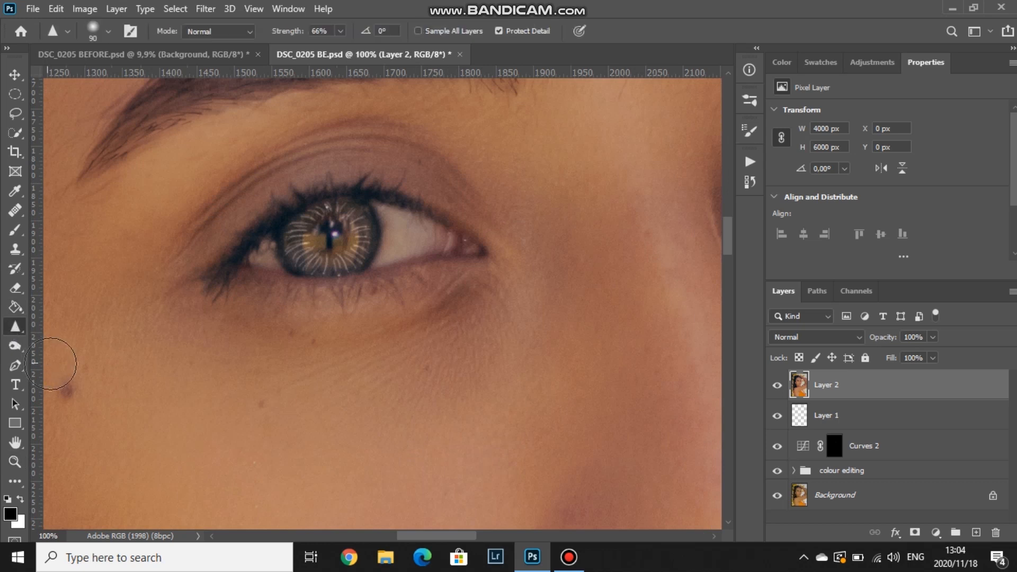
pyautogui.moveTo(342, 223)
pyautogui.mouseDown()
pyautogui.moveTo(303, 231)
pyautogui.moveTo(307, 258)
pyautogui.moveTo(340, 254)
pyautogui.moveTo(351, 221)
pyautogui.moveTo(307, 221)
pyautogui.moveTo(314, 265)
pyautogui.moveTo(363, 217)
pyautogui.mouseUp()
pyautogui.moveTo(592, 279); pyautogui.dragTo(295, 311)
pyautogui.moveTo(546, 210)
pyautogui.mouseDown()
pyautogui.moveTo(504, 220)
pyautogui.moveTo(530, 249)
pyautogui.moveTo(500, 235)
pyautogui.mouseUp()
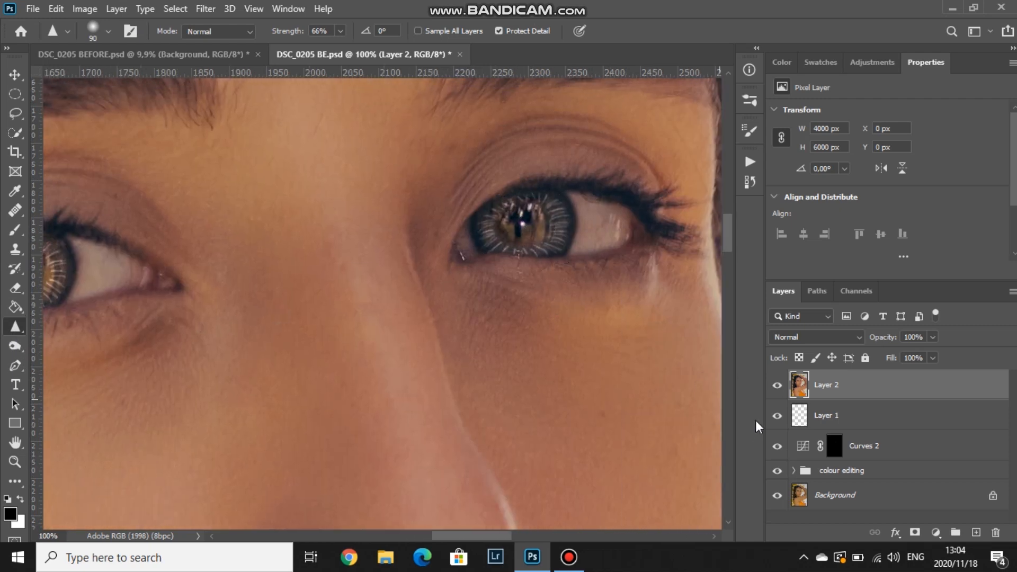
# Compare the sharpened left eye with Layer 2 hidden and shown.
pyautogui.click(776, 386)
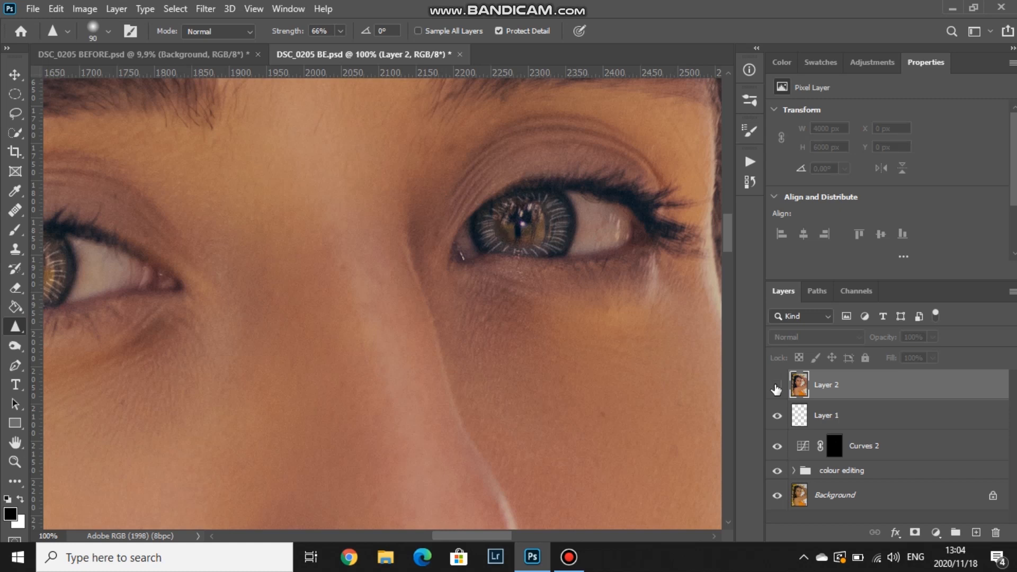
pyautogui.click(777, 386)
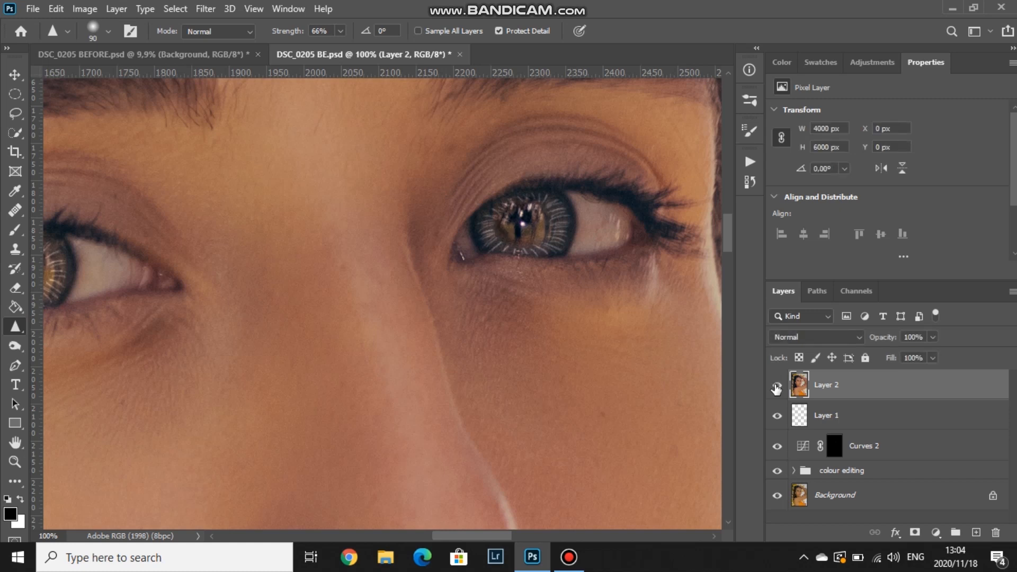
pyautogui.click(776, 386)
pyautogui.click(776, 387)
pyautogui.scroll(1, 897, 394)
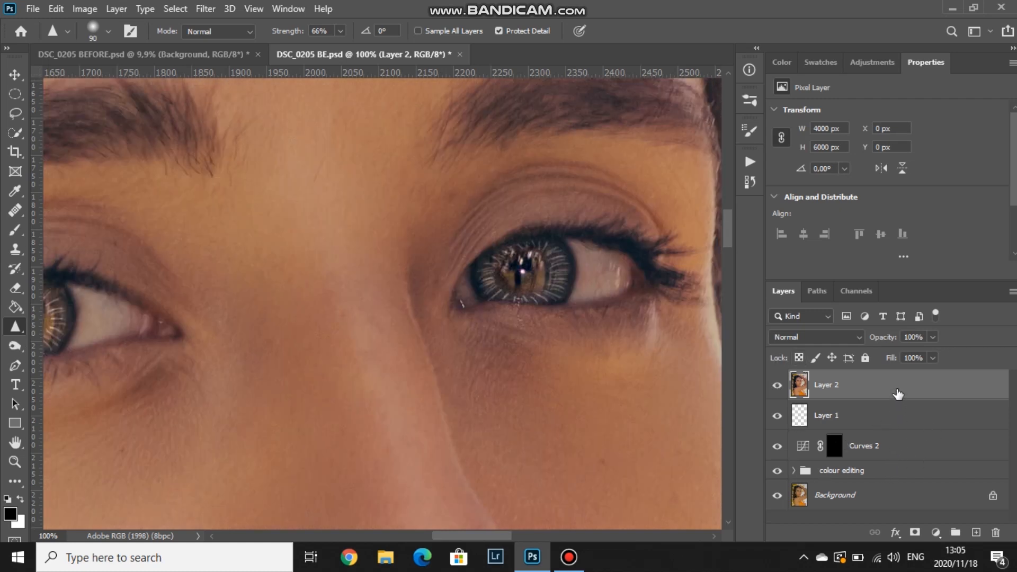
# Group Layer 2, Layer 1 and Curves 2 and name the group "eyes".
pyautogui.keyDown('shift'); pyautogui.click(907, 451); pyautogui.keyUp('shift')
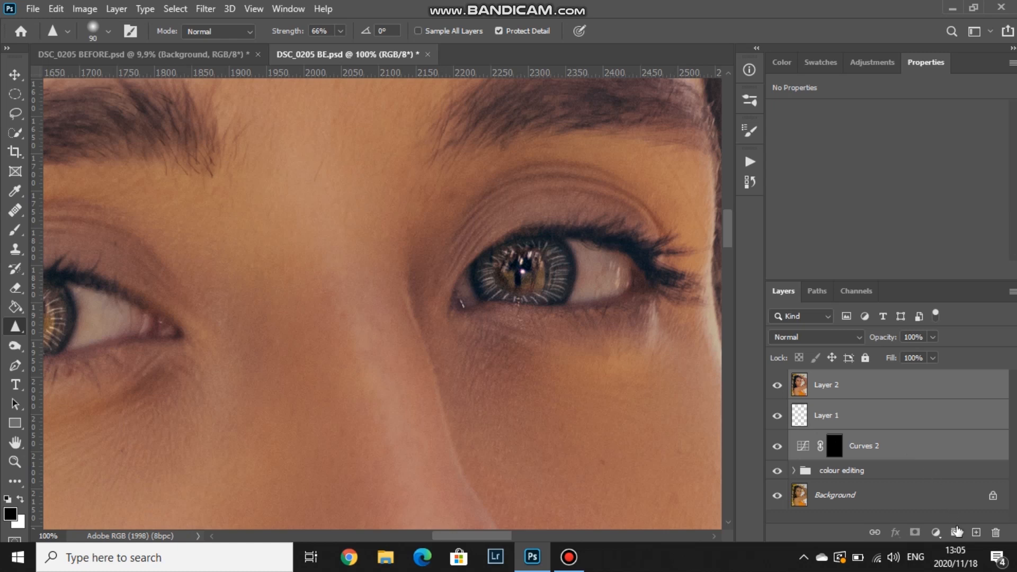
pyautogui.click(952, 536)
pyautogui.doubleClick(833, 377)
pyautogui.write('eye')
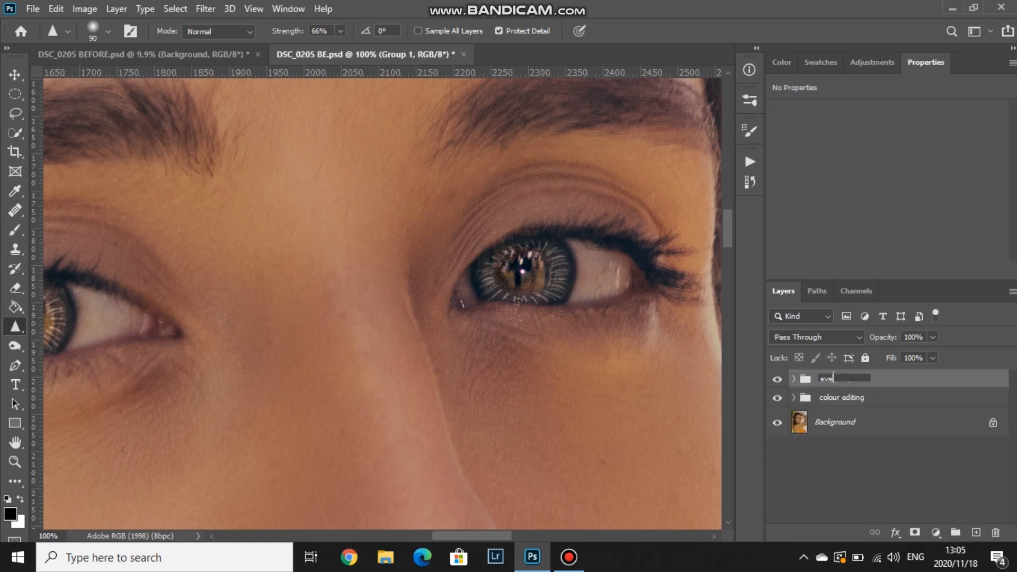
pyautogui.write('s')
pyautogui.press('Return')
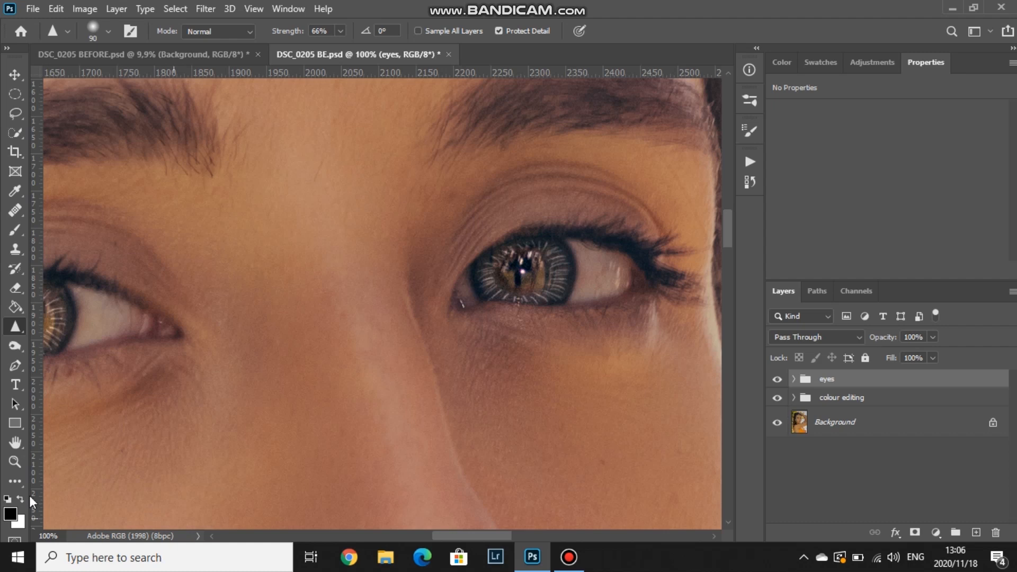
# Stamp all visible layers onto a new layer above the eyes group and name it "highlight".
pyautogui.click(15, 461)
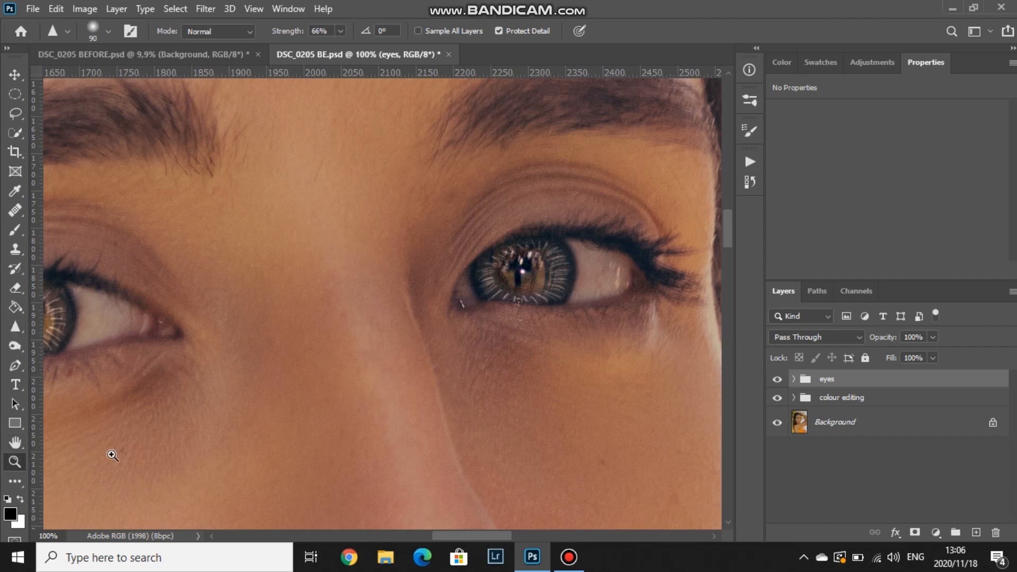
pyautogui.moveTo(552, 408); pyautogui.dragTo(481, 430)
pyautogui.scroll(-1, 480, 430)
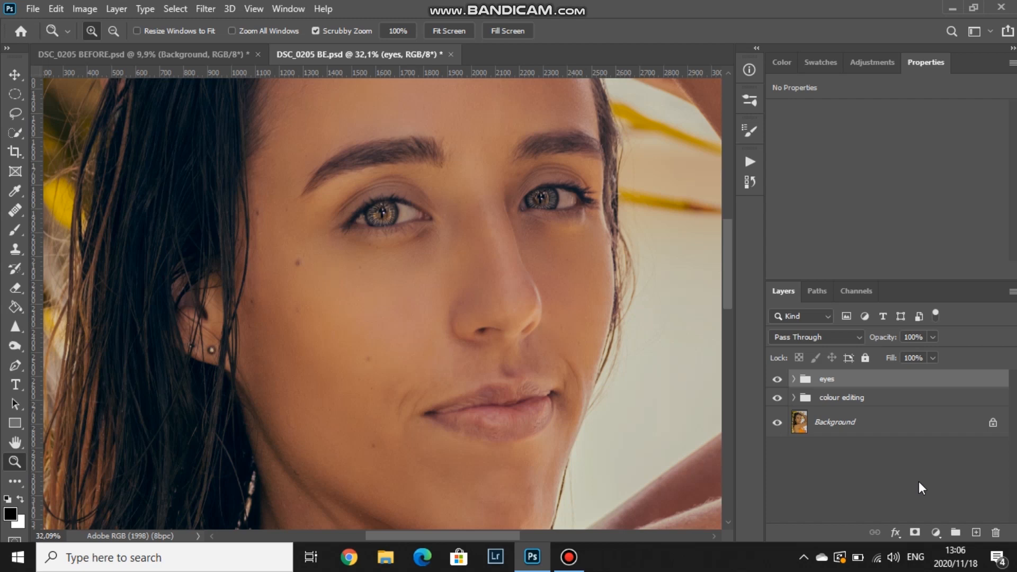
pyautogui.click(976, 531)
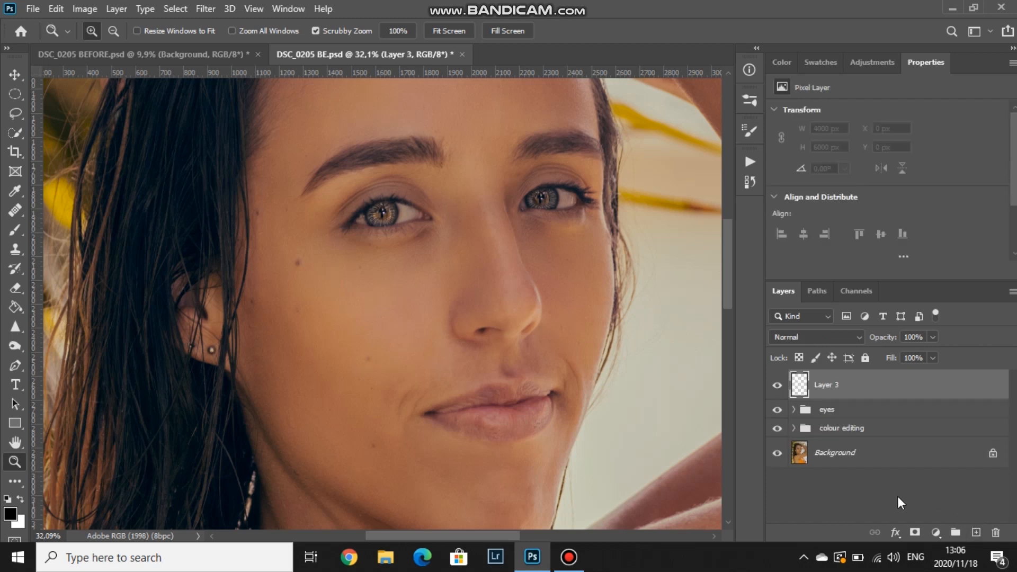
pyautogui.press('alt')
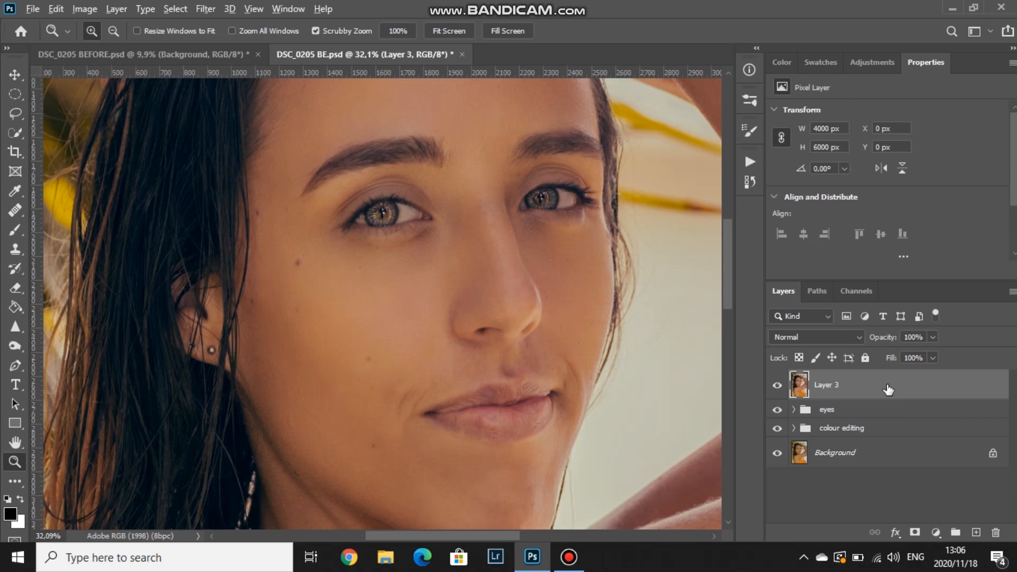
pyautogui.doubleClick(829, 388)
pyautogui.write('highlight')
pyautogui.press('Return')
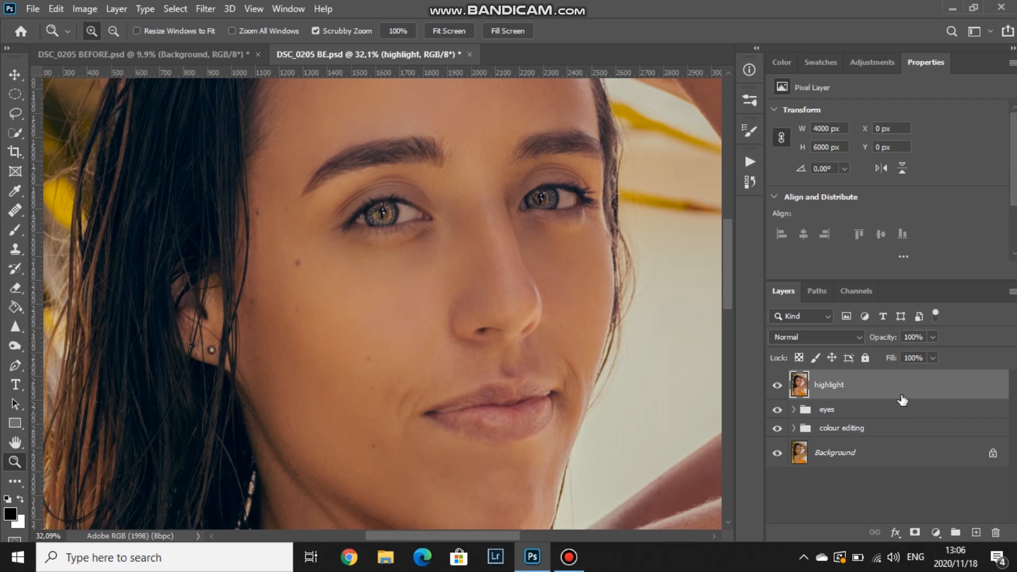
# Dodge the cheek, nose and chin on the highlight layer with a 250 px brush, midtones range and 2% exposure.
pyautogui.click(20, 346)
pyautogui.rightClick(21, 346)
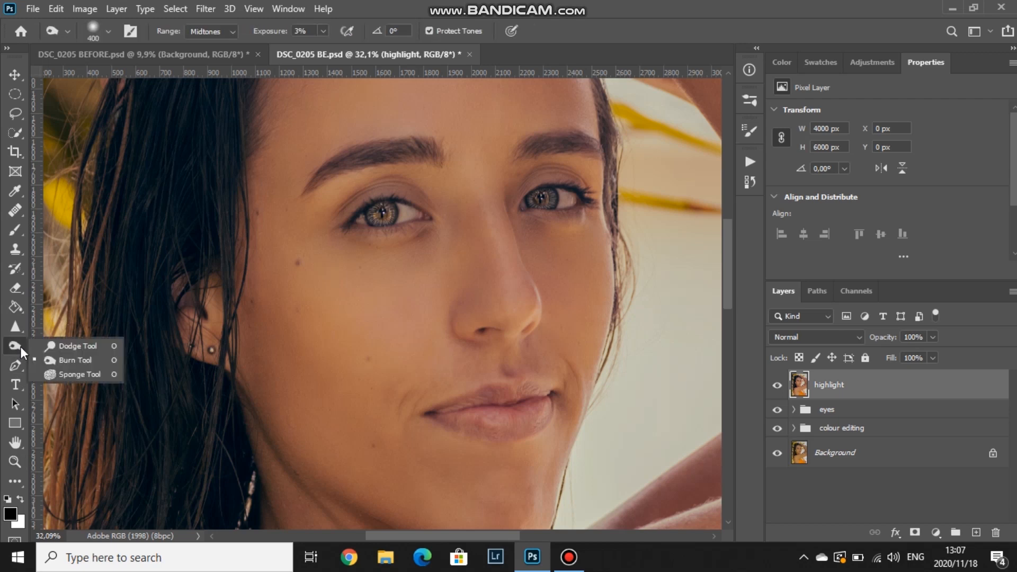
pyautogui.click(74, 347)
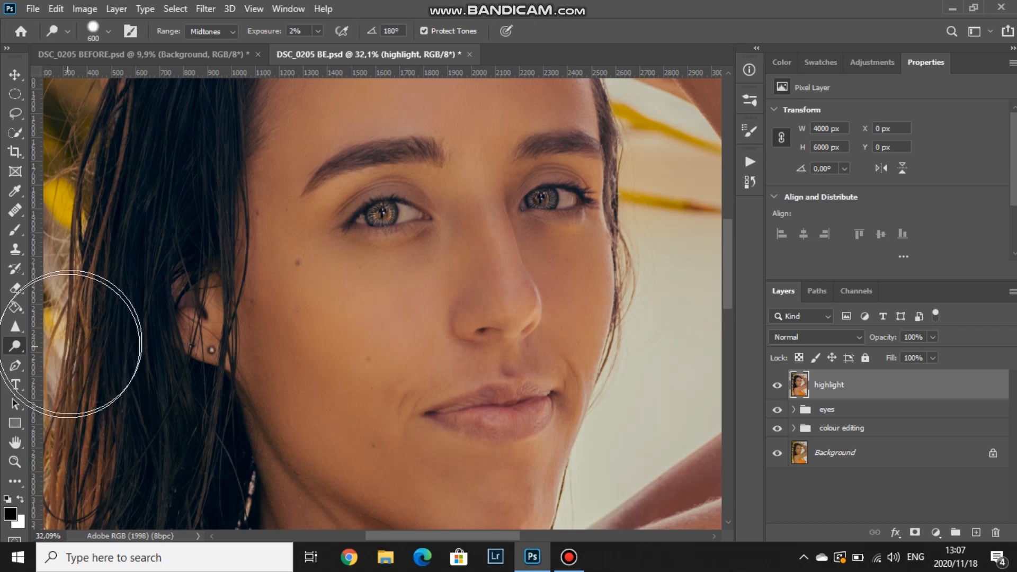
pyautogui.press('[')
pyautogui.press('[')
pyautogui.press('[')
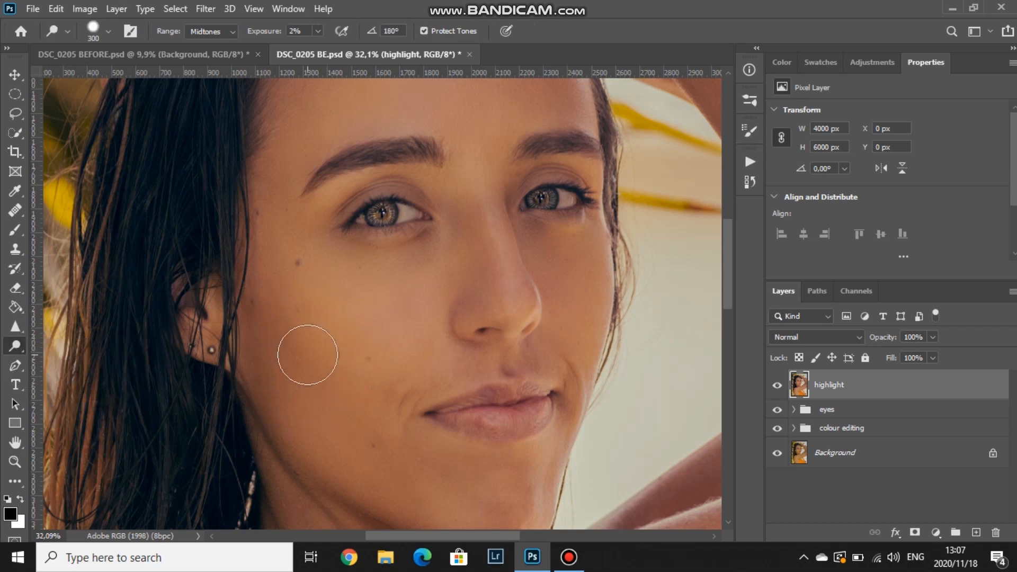
pyautogui.scroll(4, 426, 366)
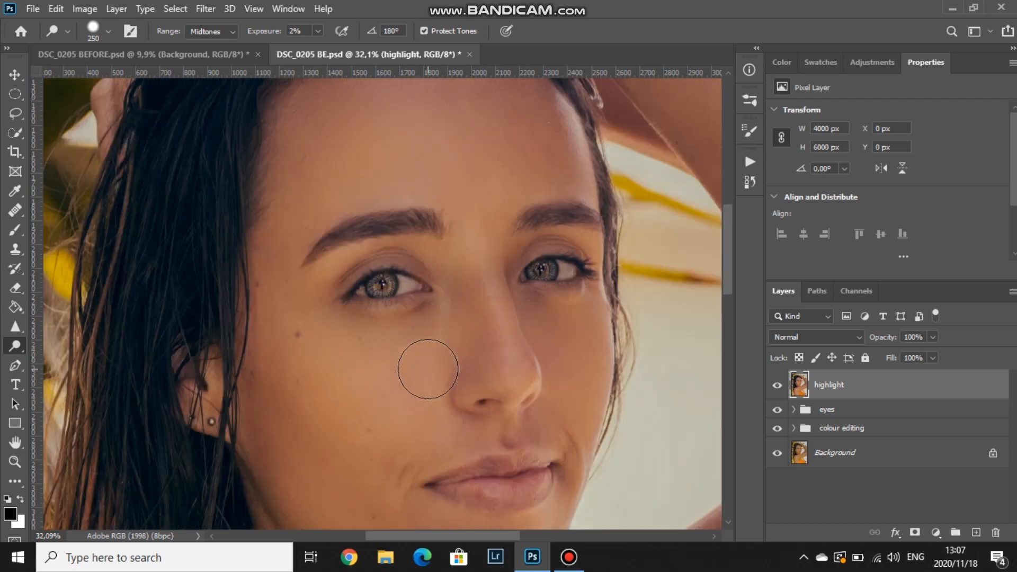
pyautogui.scroll(-5, 426, 366)
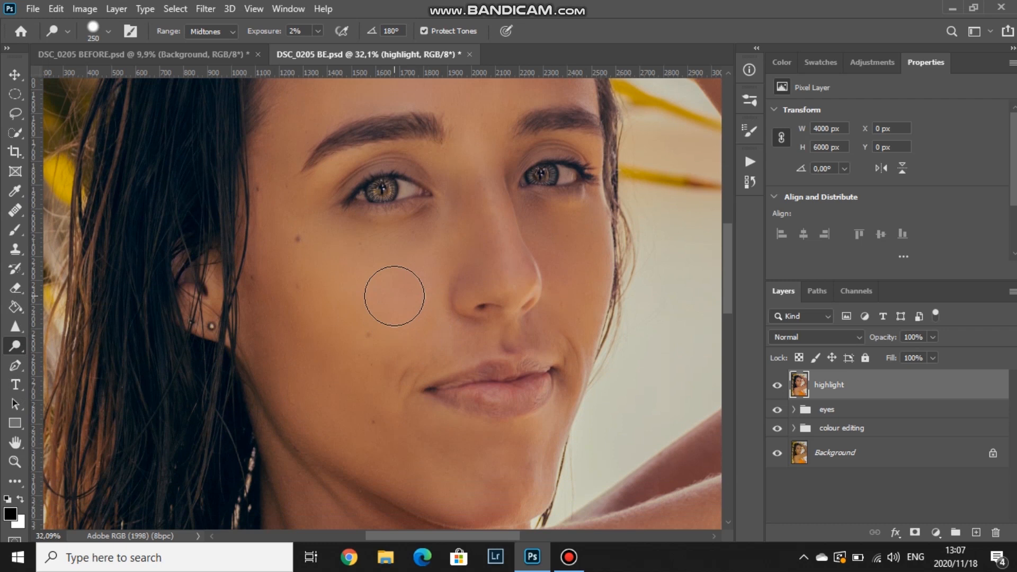
pyautogui.scroll(-2, 394, 295)
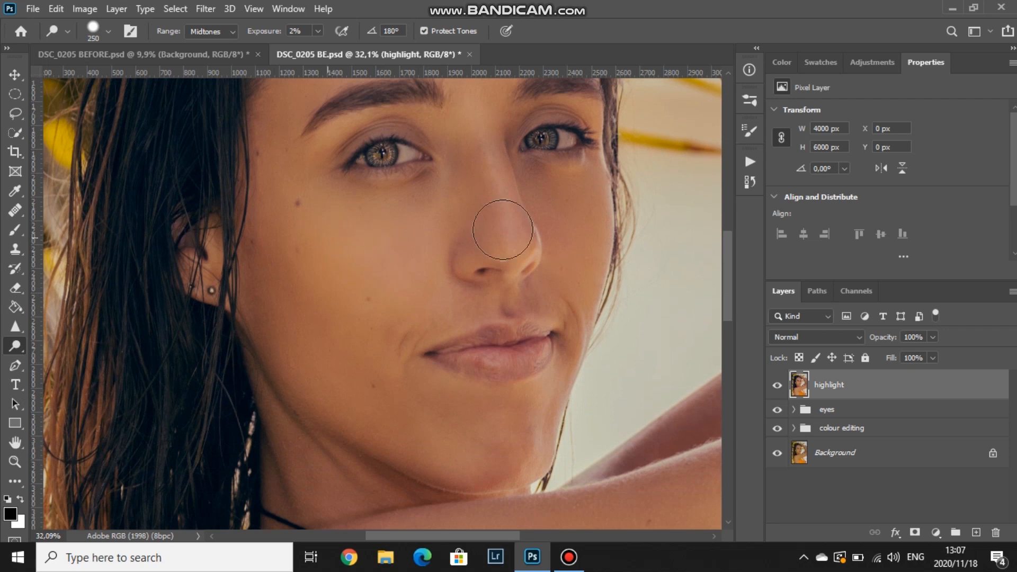
pyautogui.scroll(3, 543, 205)
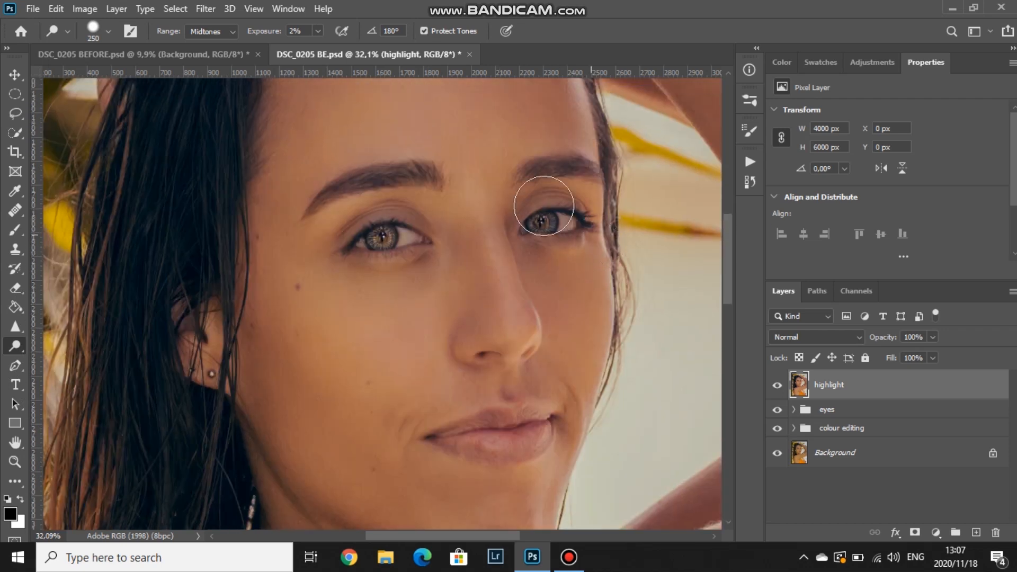
pyautogui.scroll(-2, 565, 318)
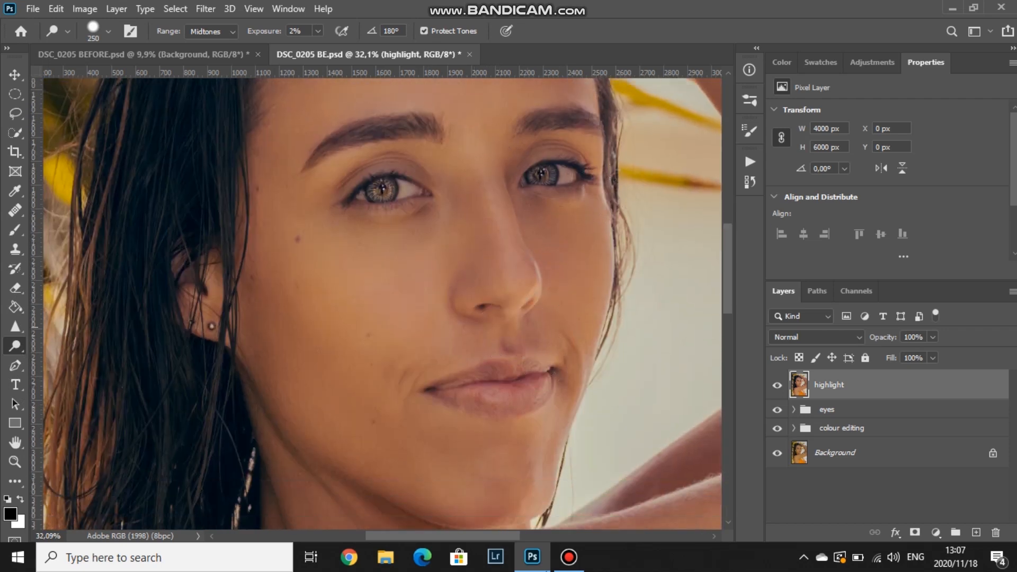
pyautogui.scroll(-6, 474, 482)
pyautogui.scroll(6, 478, 477)
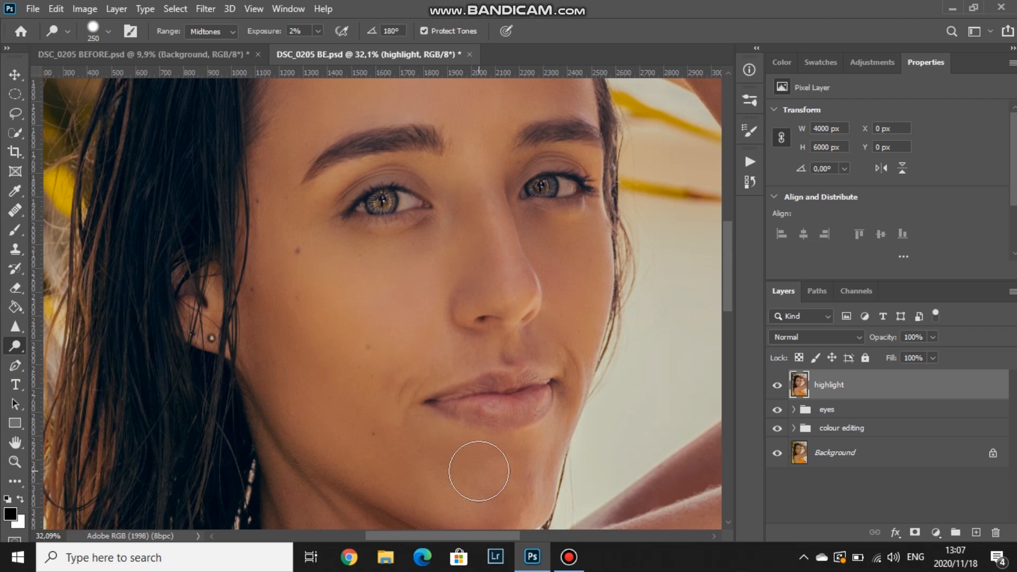
pyautogui.moveTo(384, 304)
pyautogui.mouseDown()
pyautogui.moveTo(340, 284)
pyautogui.moveTo(388, 313)
pyautogui.mouseUp()
pyautogui.moveTo(515, 311)
pyautogui.mouseDown()
pyautogui.moveTo(498, 243)
pyautogui.moveTo(507, 232)
pyautogui.mouseUp()
pyautogui.moveTo(479, 506); pyautogui.dragTo(488, 493)
pyautogui.moveTo(333, 288)
pyautogui.mouseDown()
pyautogui.moveTo(384, 332)
pyautogui.moveTo(321, 291)
pyautogui.moveTo(383, 322)
pyautogui.moveTo(333, 292)
pyautogui.moveTo(390, 300)
pyautogui.moveTo(320, 296)
pyautogui.moveTo(344, 308)
pyautogui.moveTo(382, 300)
pyautogui.moveTo(347, 284)
pyautogui.moveTo(352, 307)
pyautogui.moveTo(420, 328)
pyautogui.moveTo(379, 337)
pyautogui.moveTo(383, 374)
pyautogui.moveTo(337, 331)
pyautogui.moveTo(306, 274)
pyautogui.moveTo(386, 359)
pyautogui.mouseUp()
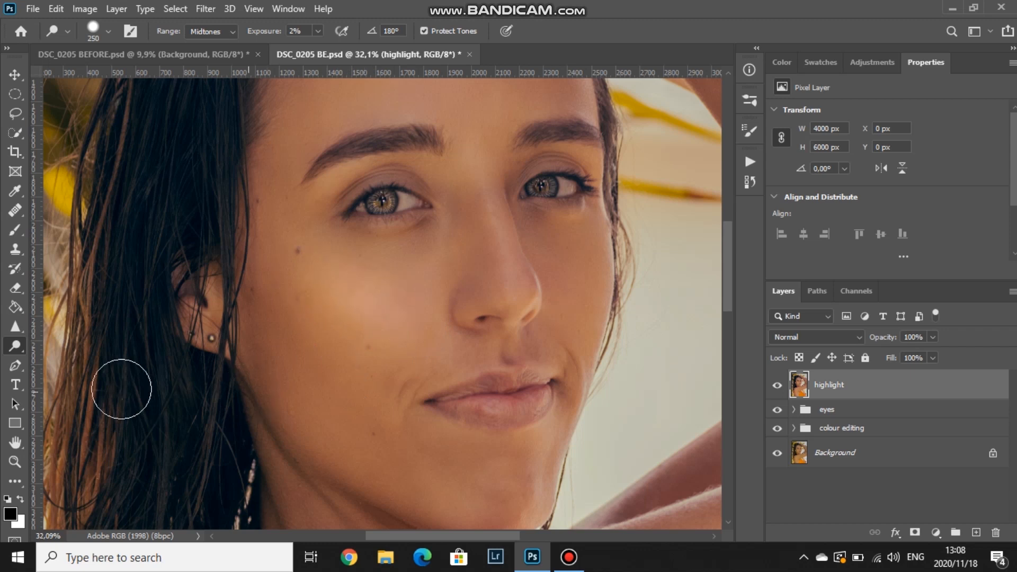
# Dodge the skin beneath both eyes with a smaller Dodge brush of about 100 px.
pyautogui.click(14, 462)
pyautogui.moveTo(420, 243); pyautogui.dragTo(62, 286)
pyautogui.scroll(1, 62, 287)
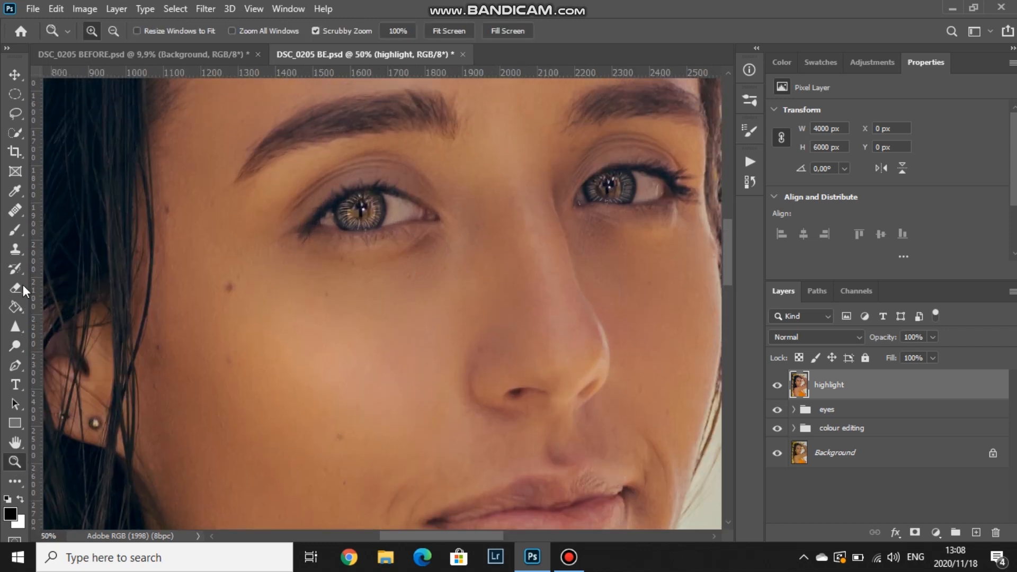
pyautogui.click(17, 347)
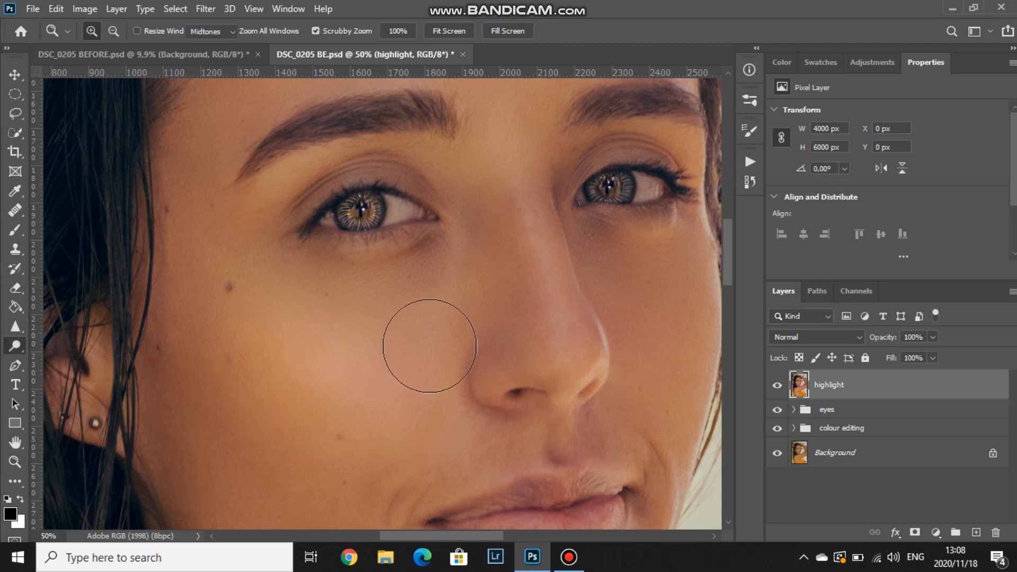
pyautogui.press('[')
pyautogui.press('[')
pyautogui.press('[')
pyautogui.press('[')
pyautogui.press('[')
pyautogui.press('[')
pyautogui.press('[')
pyautogui.press('[')
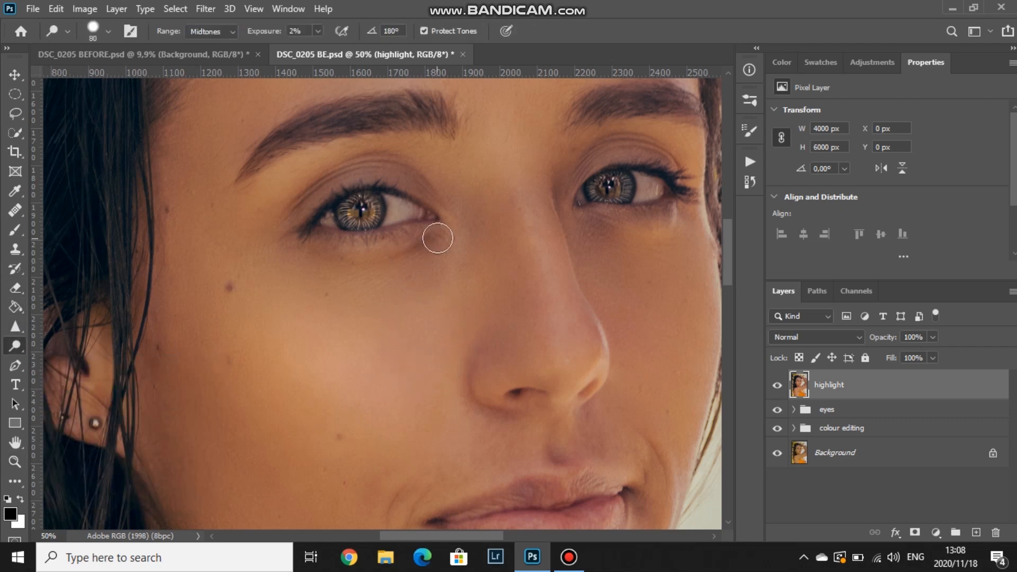
pyautogui.press(']')
pyautogui.press(']')
pyautogui.press(']')
pyautogui.moveTo(560, 299); pyautogui.dragTo(435, 284)
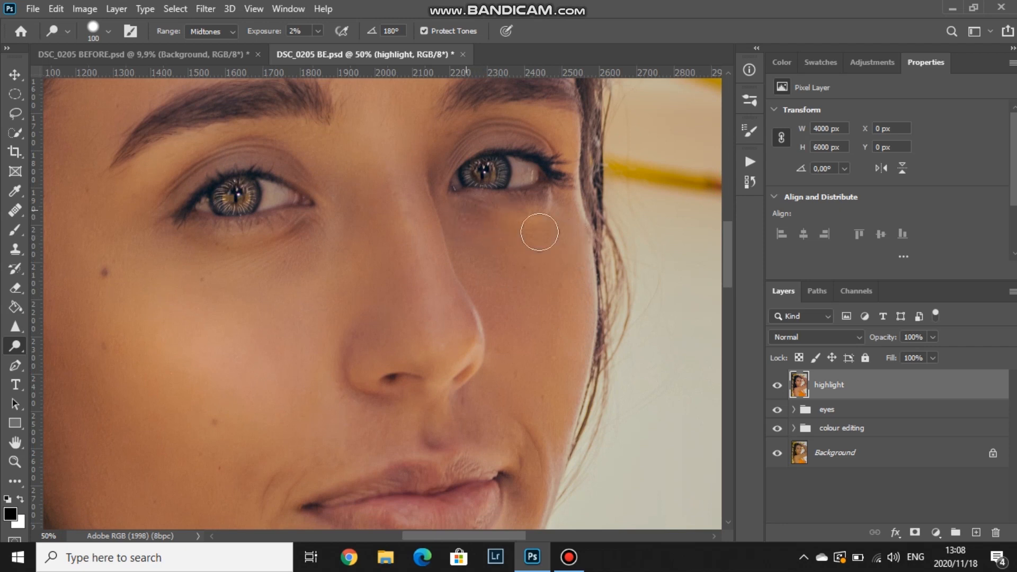
# Dodge along the bridge of the nose down to its tip with a 60 px brush.
pyautogui.scroll(5, 318, 249)
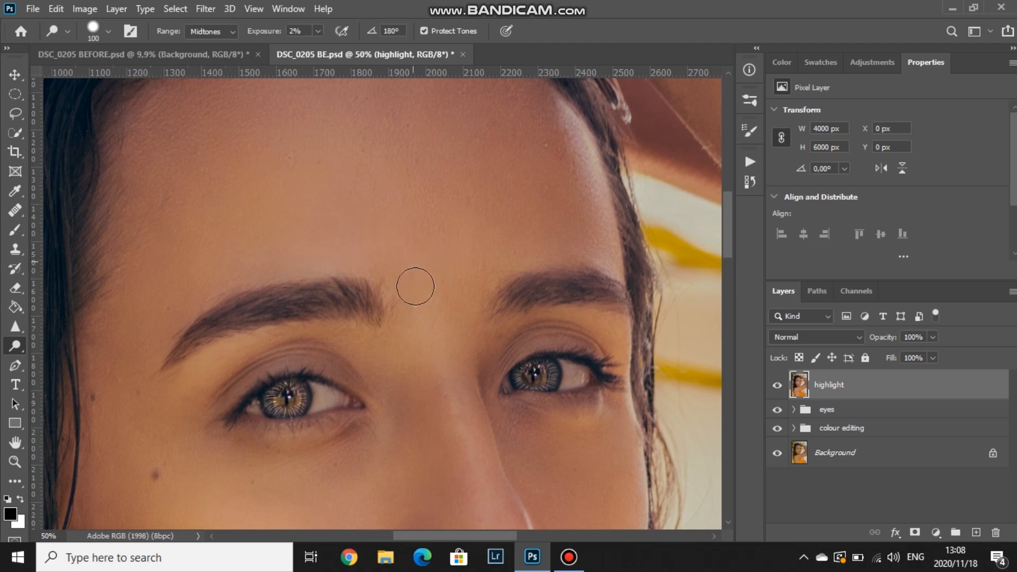
pyautogui.press(']')
pyautogui.press(']')
pyautogui.press(']')
pyautogui.press('[')
pyautogui.press('[')
pyautogui.press('[')
pyautogui.press('[')
pyautogui.press('[')
pyautogui.press('[')
pyautogui.press('[')
pyautogui.scroll(-3, 340, 401)
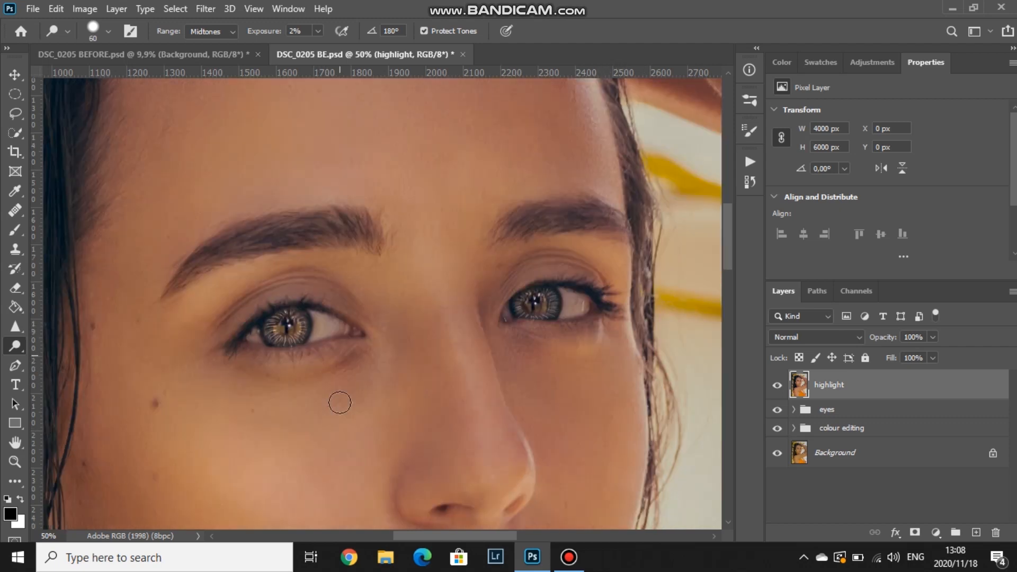
pyautogui.scroll(-3, 339, 398)
pyautogui.scroll(1, 357, 375)
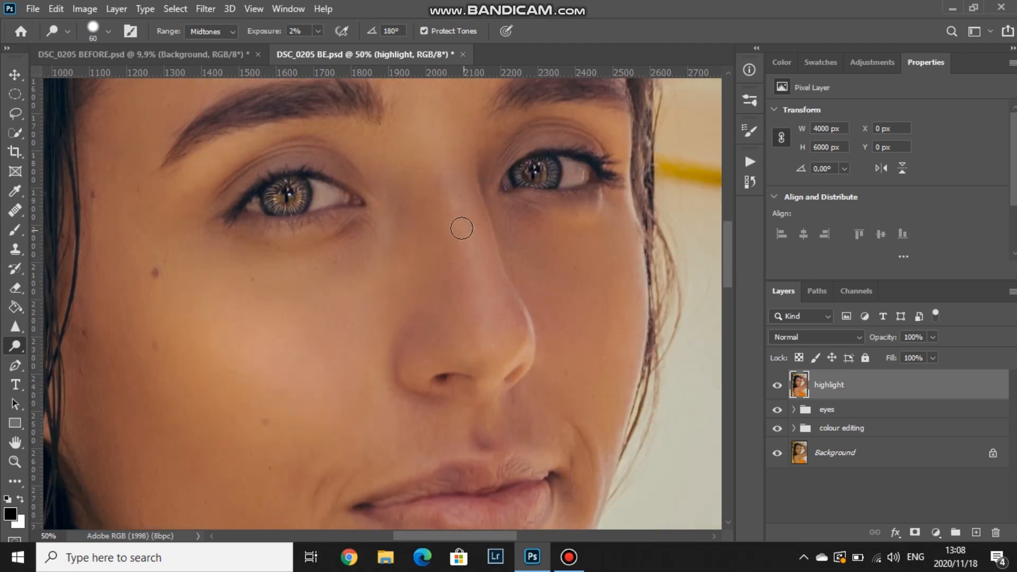
pyautogui.moveTo(450, 171); pyautogui.dragTo(488, 329)
pyautogui.moveTo(458, 189); pyautogui.dragTo(495, 348)
pyautogui.moveTo(465, 169); pyautogui.dragTo(502, 344)
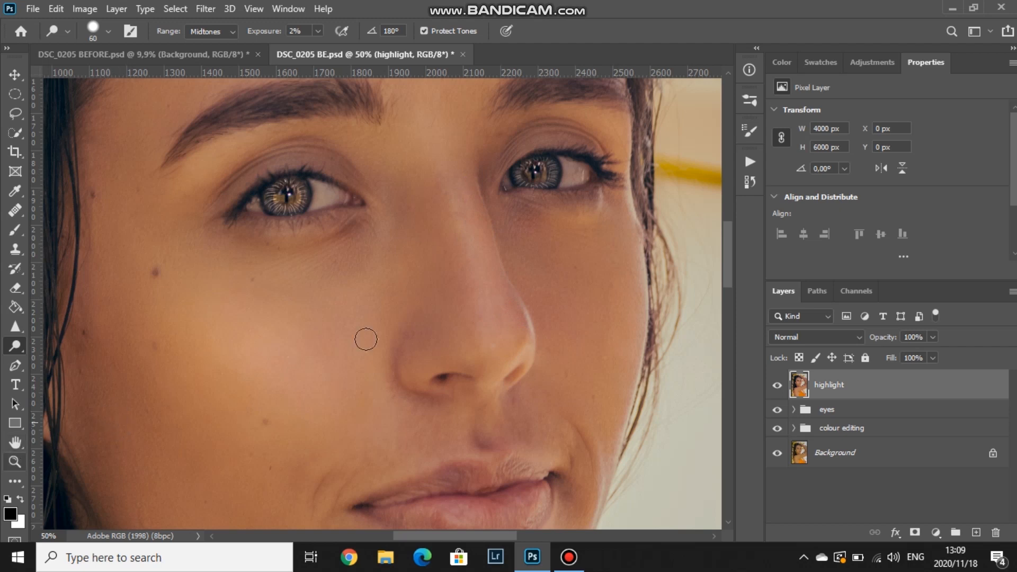
# Dodge the chin below the lips with a 150 px brush.
pyautogui.scroll(-2, 363, 336)
pyautogui.scroll(-5, 363, 331)
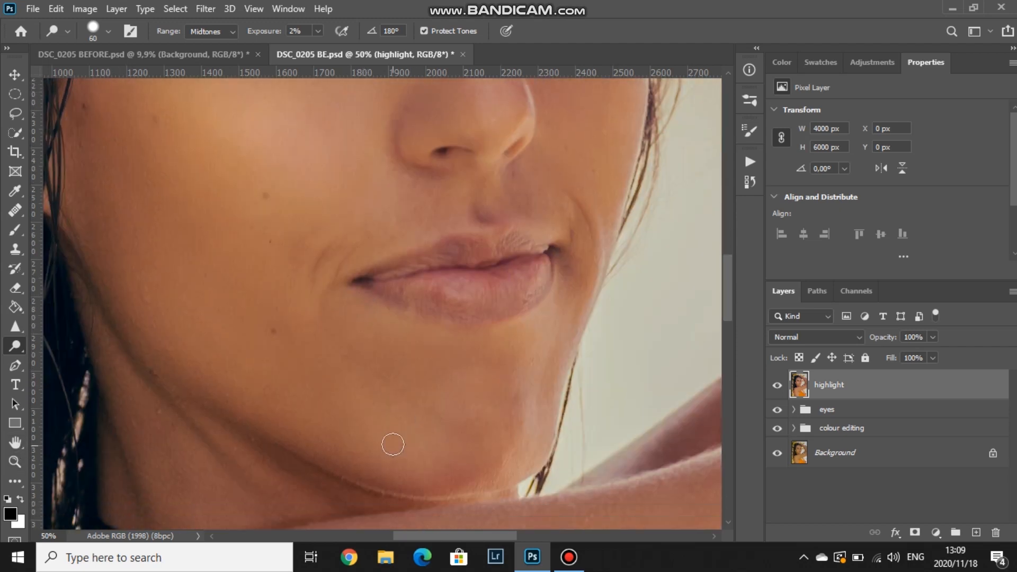
pyautogui.press(']')
pyautogui.press(']')
pyautogui.press(']')
pyautogui.press(']')
pyautogui.press(']')
pyautogui.press(']')
pyautogui.moveTo(405, 390); pyautogui.dragTo(509, 154)
# Dodge the shoulder and upper arm with the Dodge tool at a 500 px brush size.
pyautogui.click(15, 462)
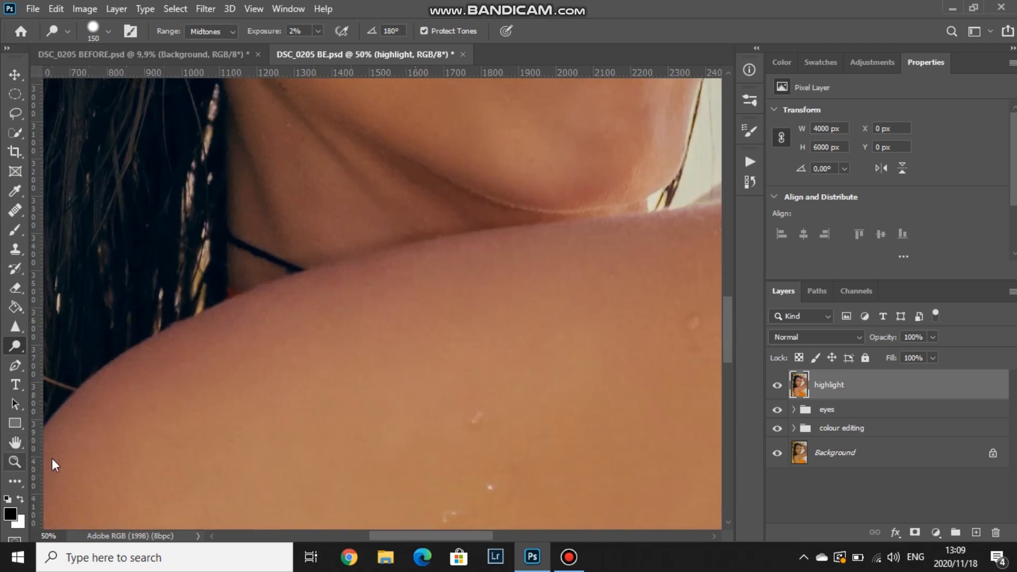
pyautogui.moveTo(379, 422); pyautogui.dragTo(381, 379)
pyautogui.scroll(-4, 383, 376)
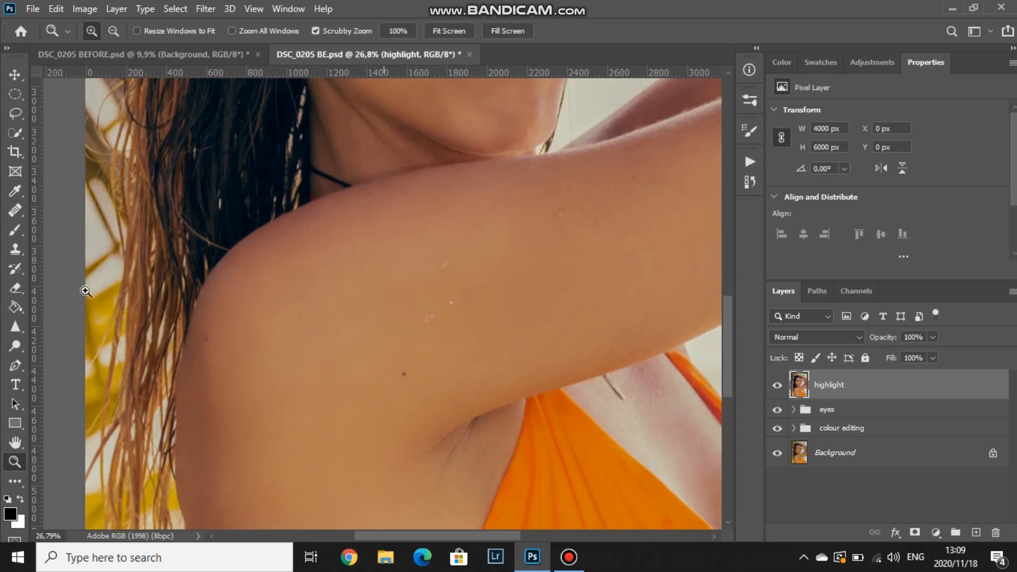
pyautogui.click(14, 347)
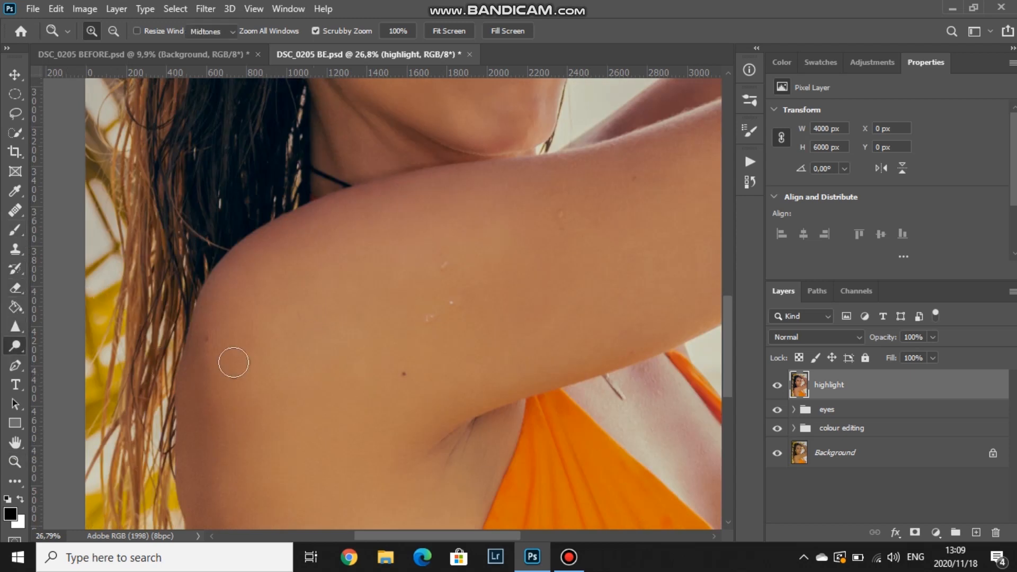
pyautogui.press(']')
pyautogui.press(']')
pyautogui.press(']')
pyautogui.press(']')
pyautogui.press(']')
pyautogui.press(']')
pyautogui.press(']')
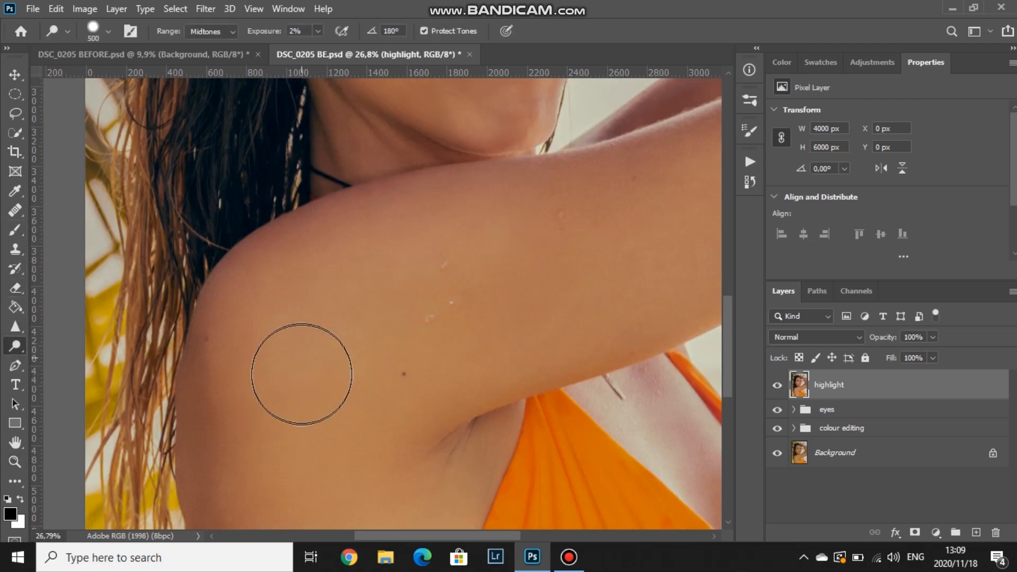
# Compare the whole portrait with the highlight layer hidden and shown.
pyautogui.doubleClick(14, 446)
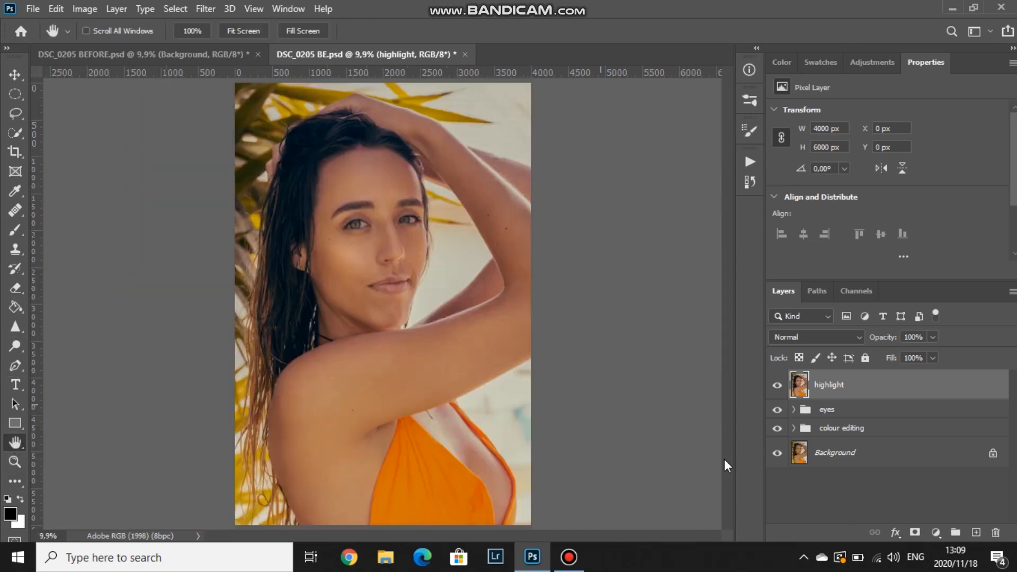
pyautogui.click(776, 386)
pyautogui.click(776, 386)
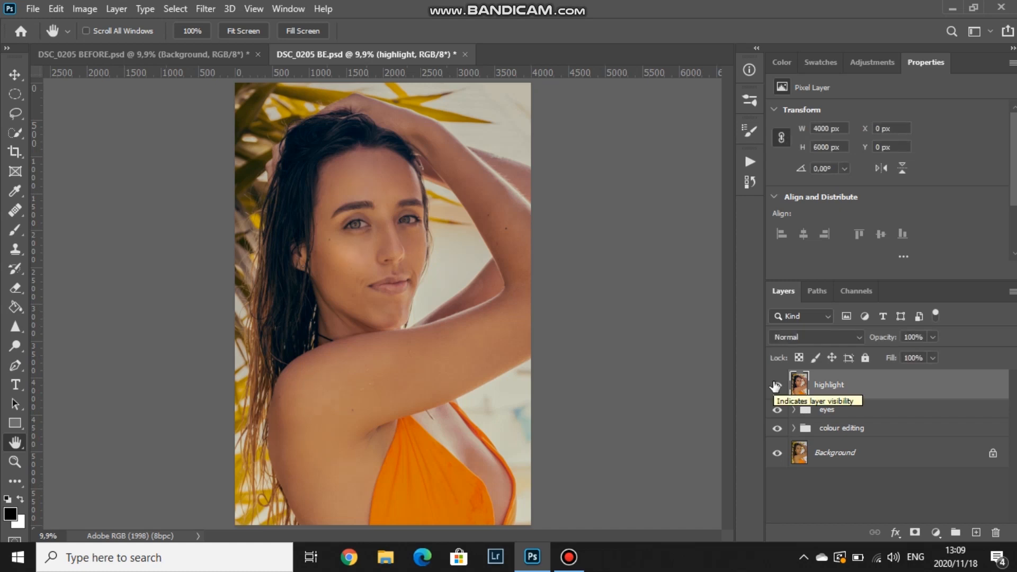
pyautogui.click(777, 386)
pyautogui.click(777, 386)
pyautogui.click(777, 386)
pyautogui.click(776, 385)
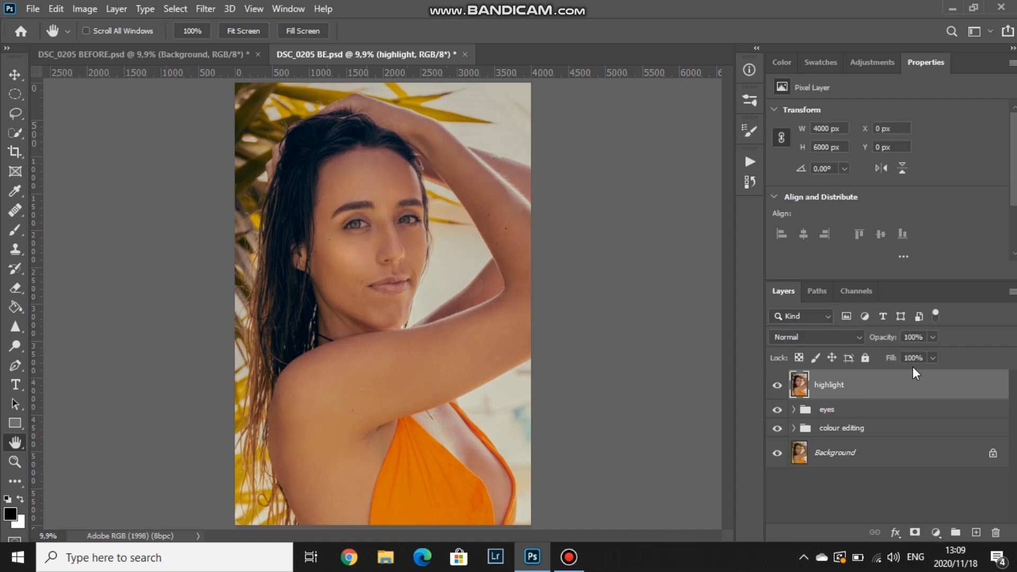
# Try lower opacities such as 54% on the highlight layer and return it to 100%.
pyautogui.click(933, 337)
pyautogui.moveTo(935, 353)
pyautogui.mouseDown()
pyautogui.moveTo(854, 354)
pyautogui.moveTo(949, 349)
pyautogui.mouseUp()
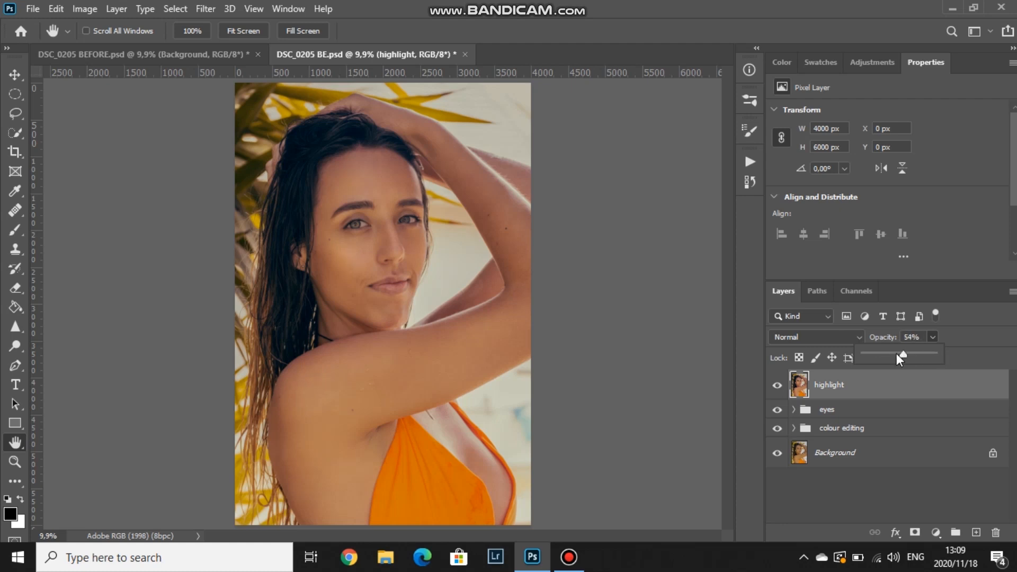
pyautogui.moveTo(896, 354); pyautogui.dragTo(1010, 362)
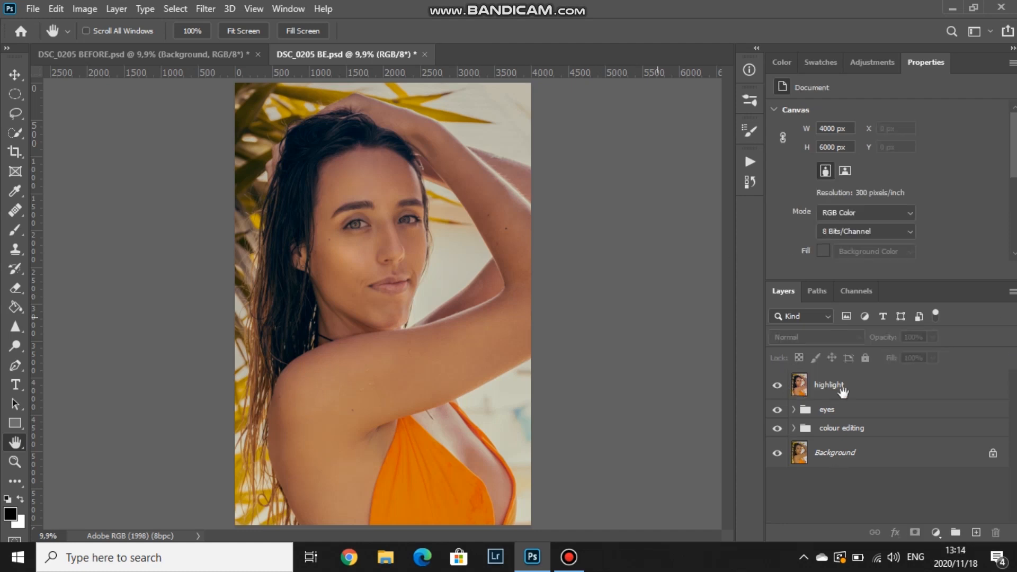
# Stamp all visible layers onto a new layer above the highlight layer.
pyautogui.click(846, 398)
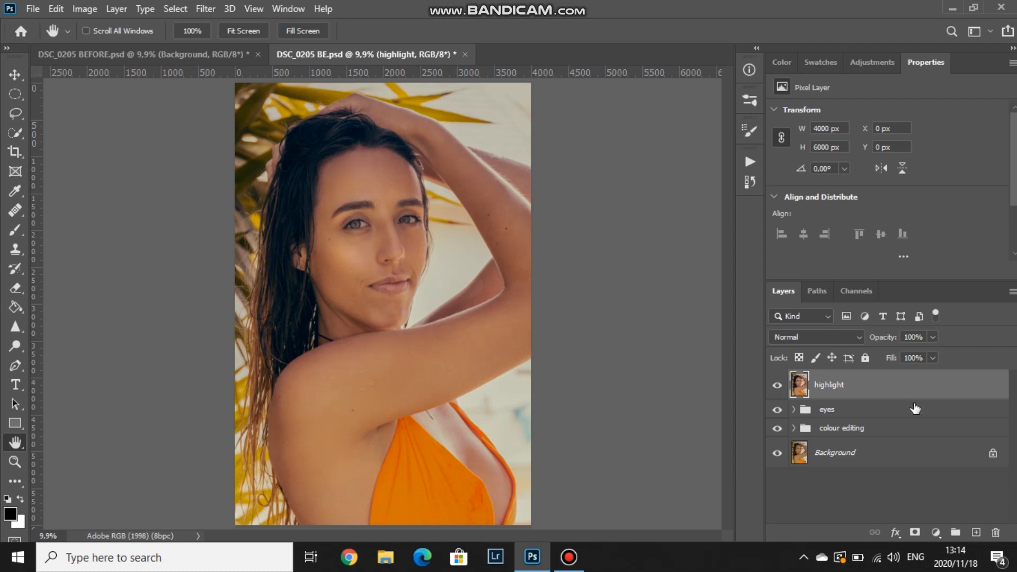
pyautogui.click(976, 532)
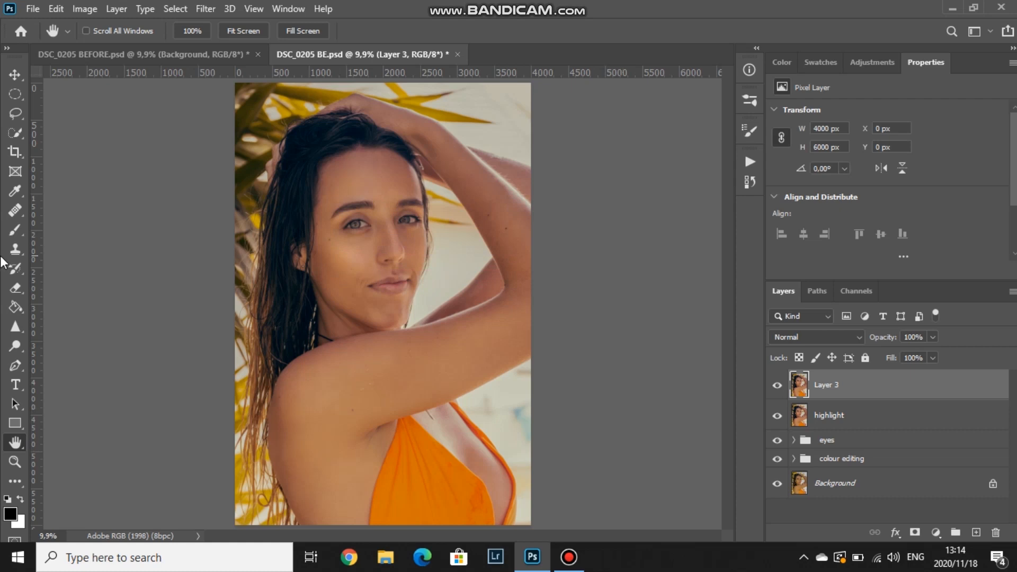
# Burn the outer edge of the shoulder and back along the hair with the Burn tool, Midtones at 3% exposure, using 400 and 600 px brushes.
pyautogui.click(15, 461)
pyautogui.click(347, 246)
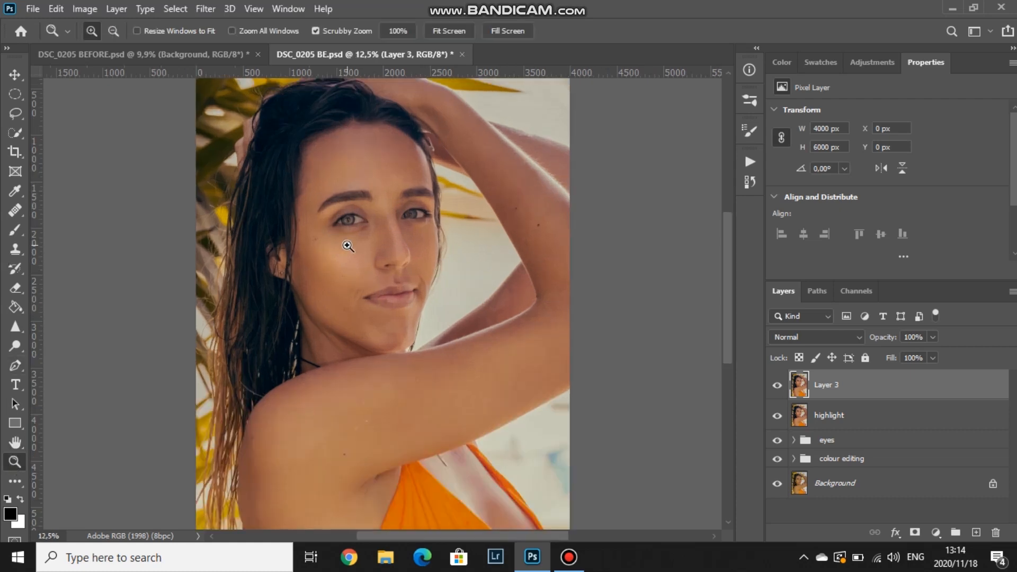
pyautogui.click(209, 263)
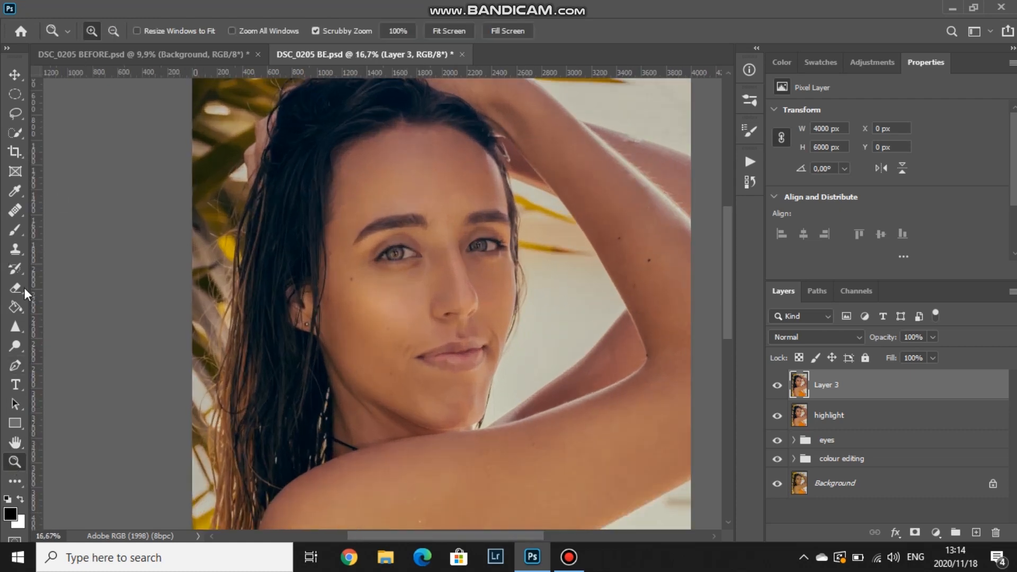
pyautogui.click(16, 329)
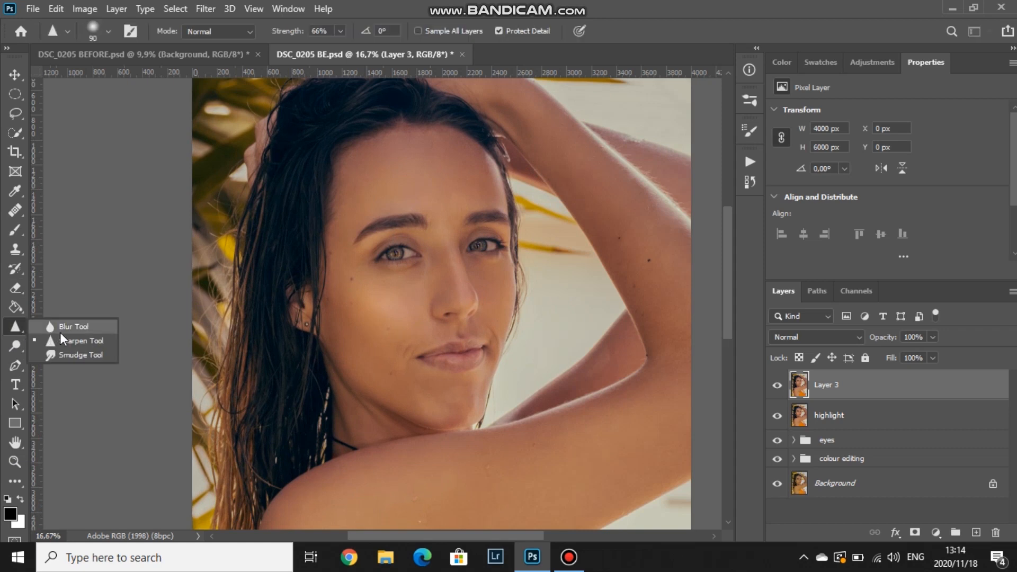
pyautogui.click(15, 346)
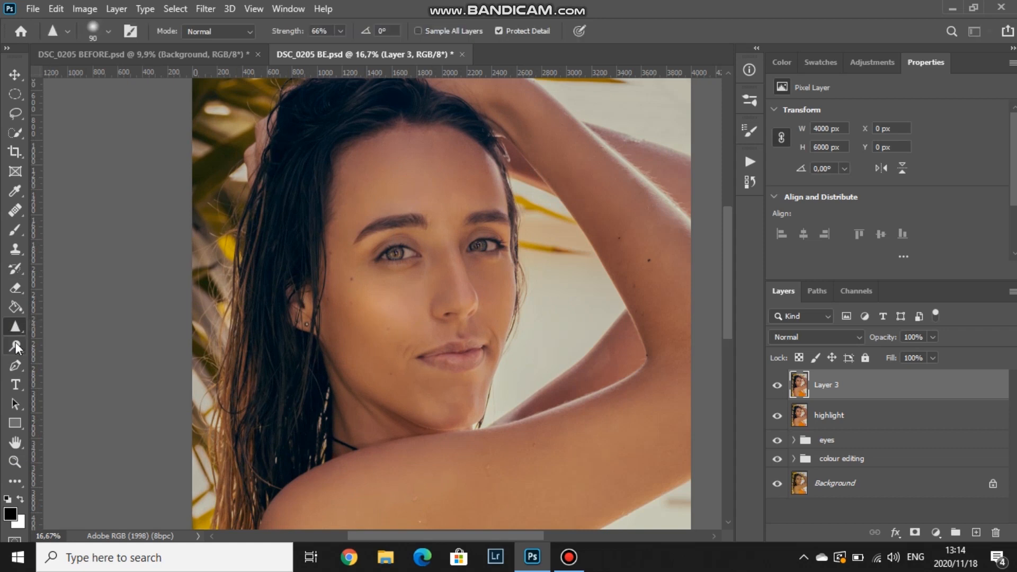
pyautogui.click(61, 359)
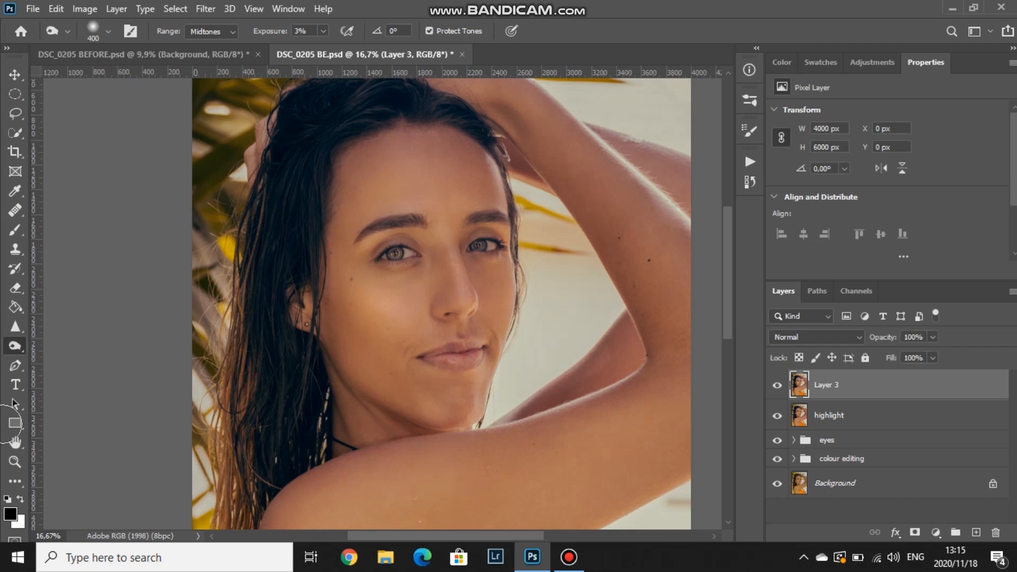
pyautogui.moveTo(395, 472); pyautogui.dragTo(402, 255)
pyautogui.moveTo(401, 390); pyautogui.dragTo(406, 222)
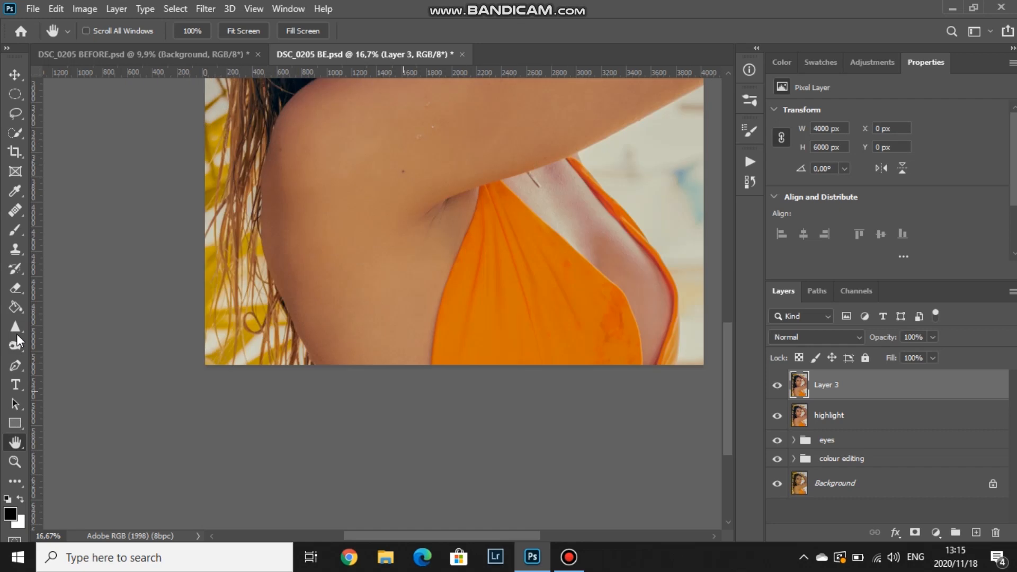
pyautogui.click(17, 341)
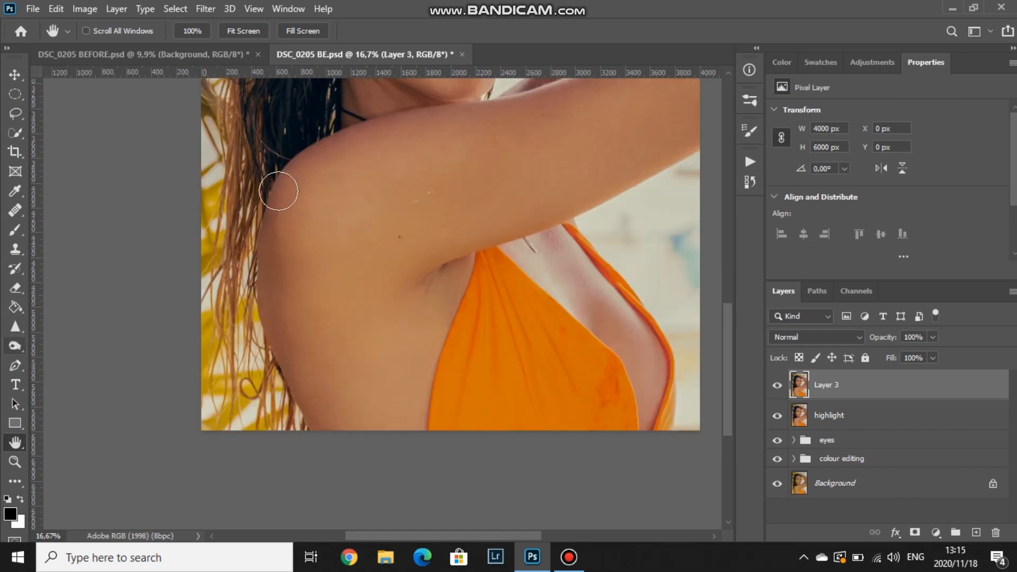
pyautogui.moveTo(268, 221)
pyautogui.mouseDown()
pyautogui.moveTo(267, 338)
pyautogui.moveTo(316, 433)
pyautogui.mouseUp()
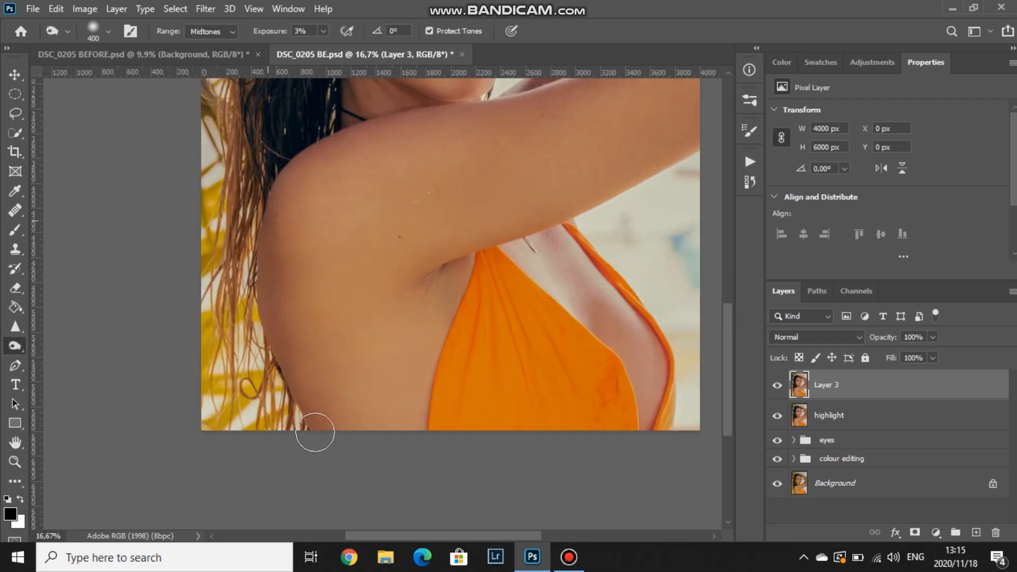
pyautogui.moveTo(280, 197)
pyautogui.mouseDown()
pyautogui.moveTo(264, 306)
pyautogui.moveTo(295, 385)
pyautogui.mouseUp()
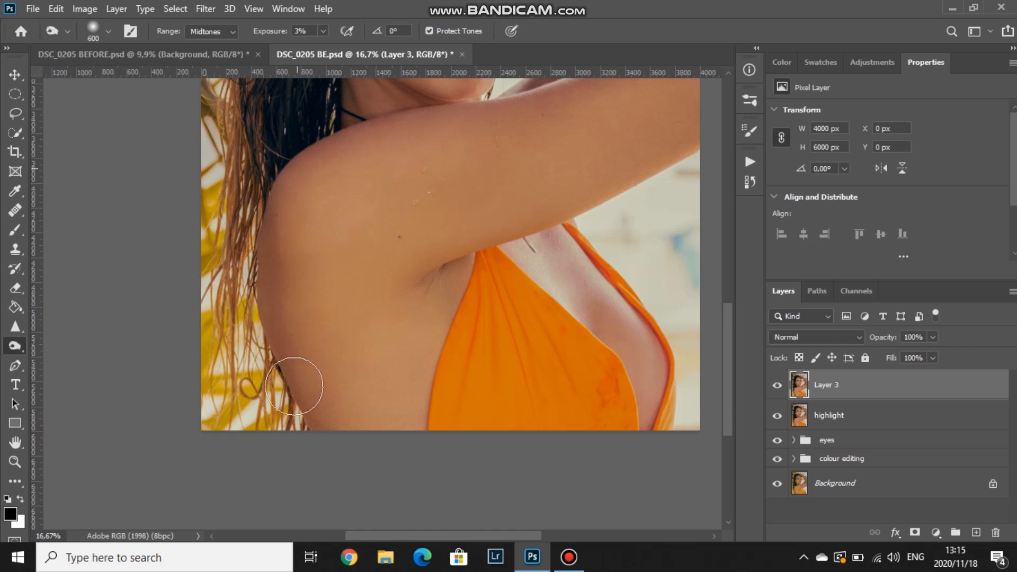
# Compare the whole portrait with the burned Layer 3 hidden and shown.
pyautogui.doubleClick(15, 446)
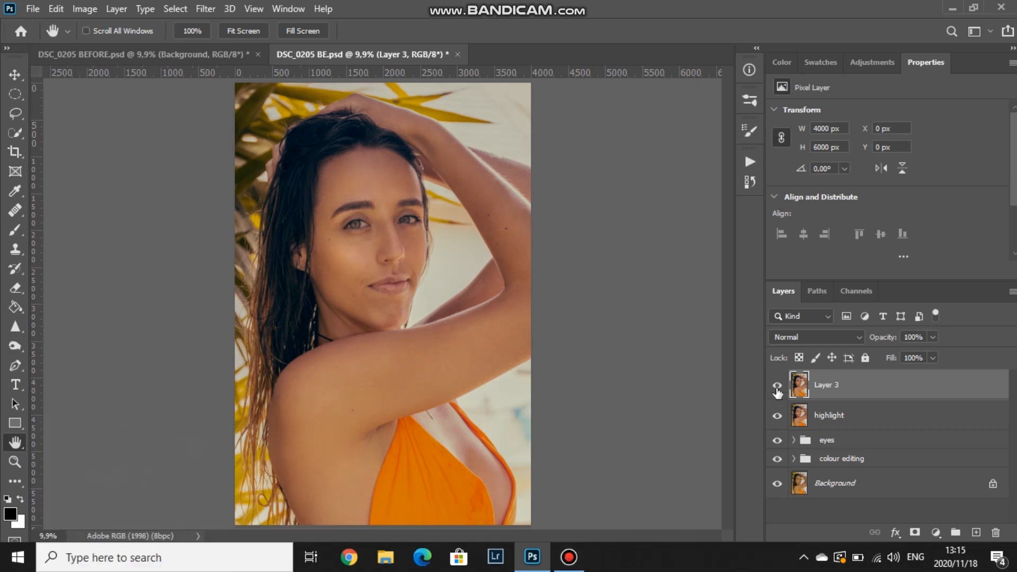
pyautogui.click(776, 389)
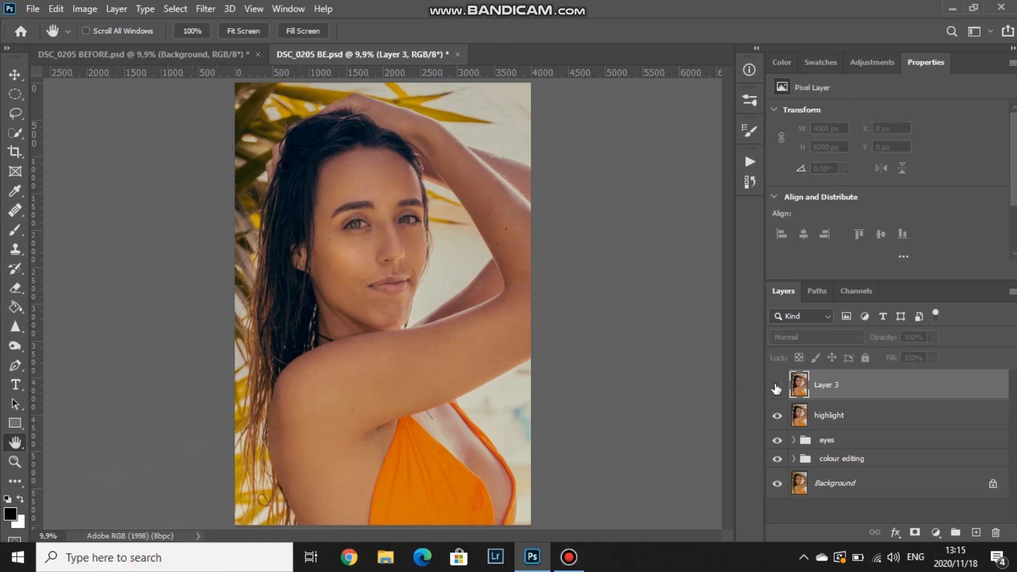
pyautogui.click(776, 390)
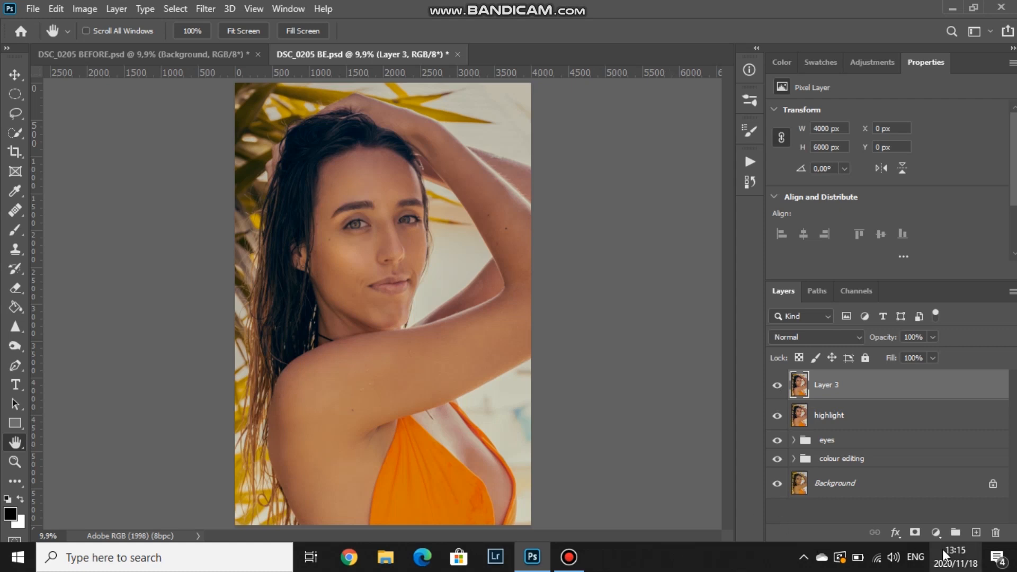
# Add a Brightness/Contrast adjustment layer above Layer 3 and set its brightness to 8.
pyautogui.click(936, 533)
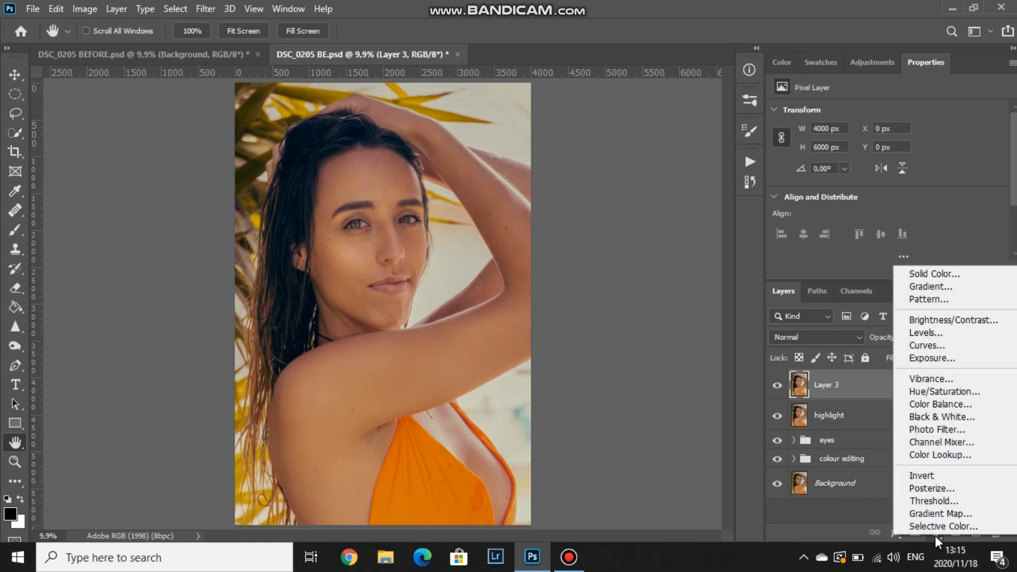
pyautogui.click(974, 321)
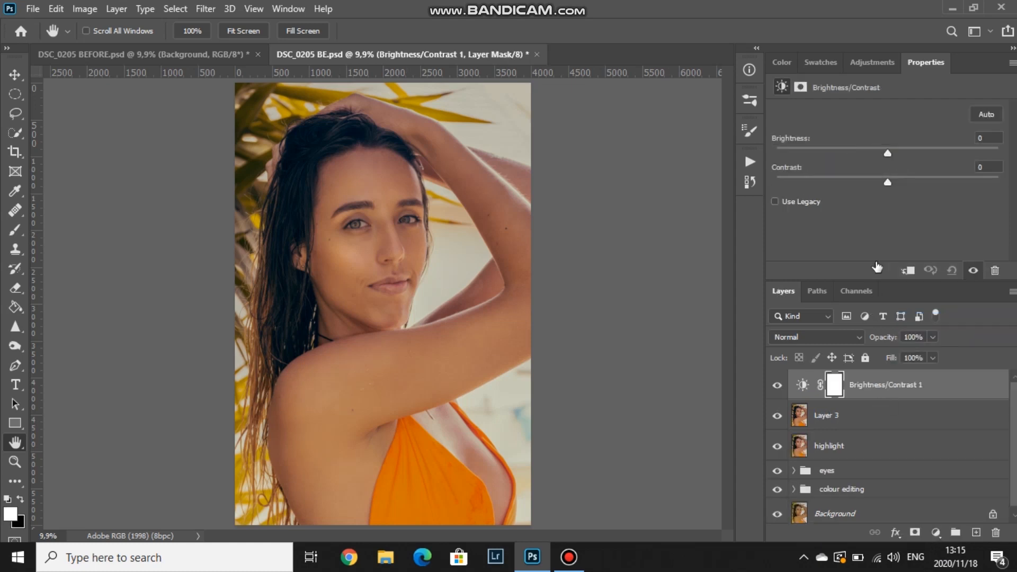
pyautogui.moveTo(887, 154); pyautogui.dragTo(893, 154)
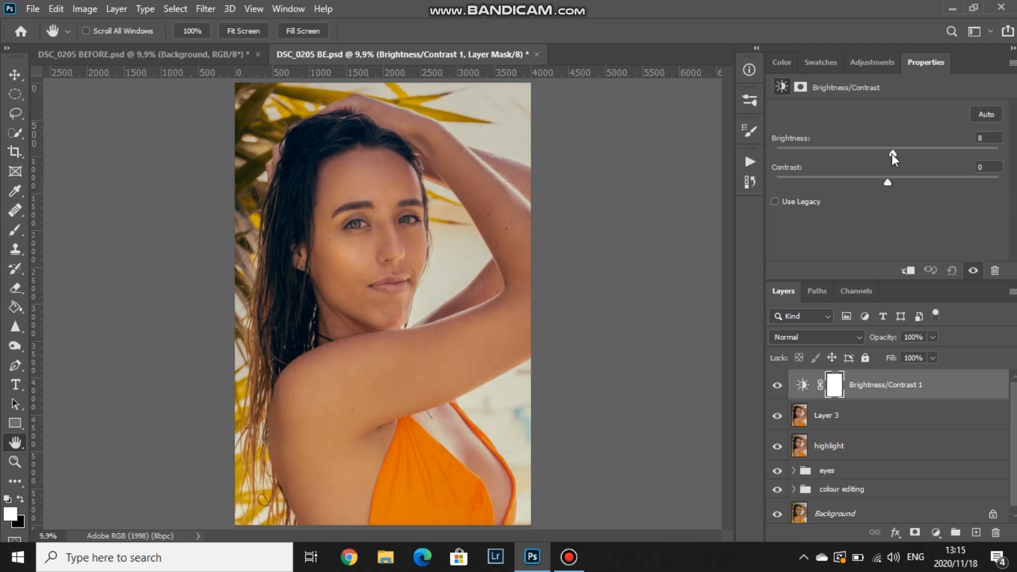
pyautogui.moveTo(891, 153); pyautogui.dragTo(893, 153)
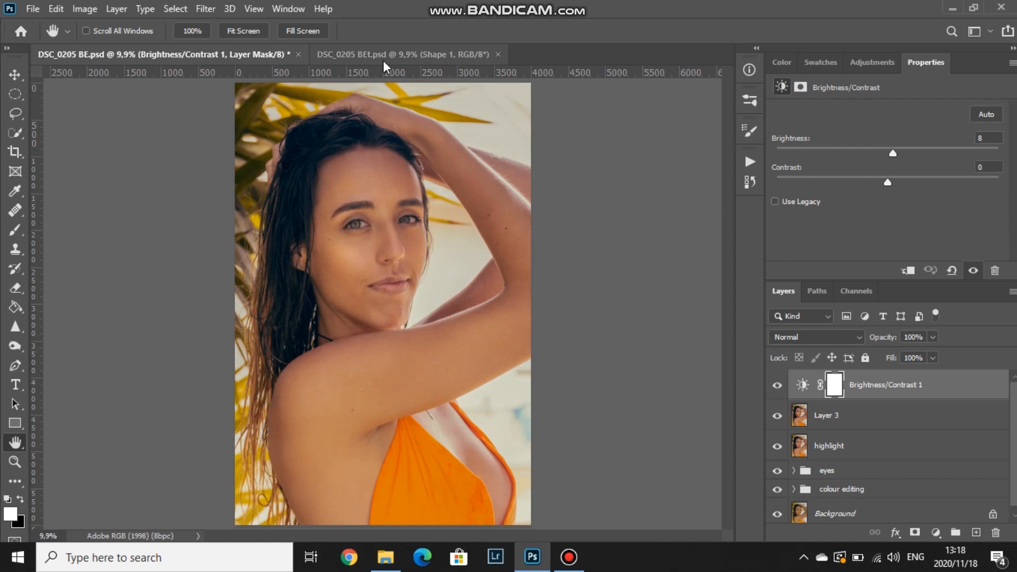
# Compare the graded portrait DSC_0205 BE.psd with the ungraded version in DSC_0205 BEt.psd.
pyautogui.hotkey('ctrl', 'Tab')
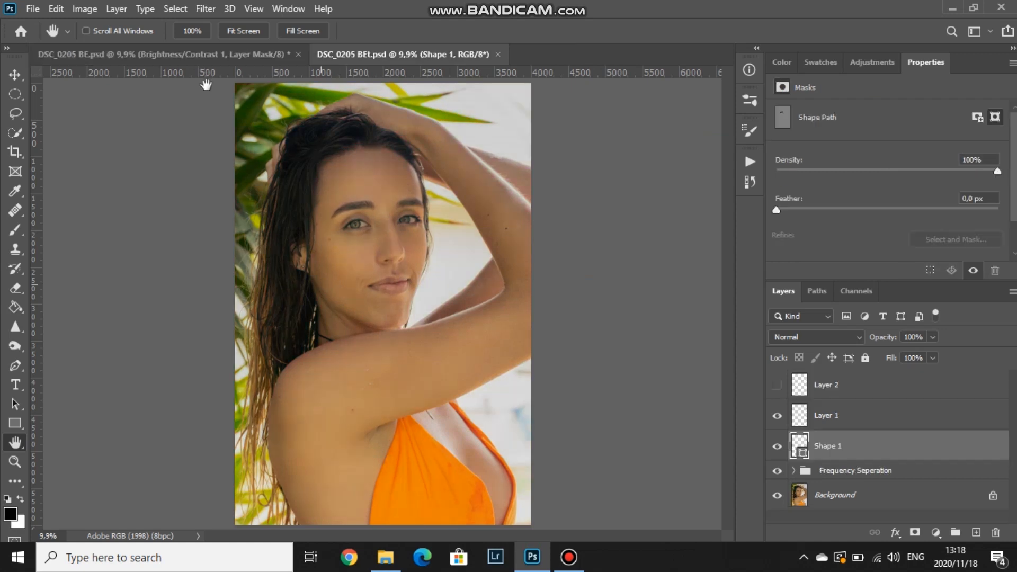
pyautogui.click(195, 51)
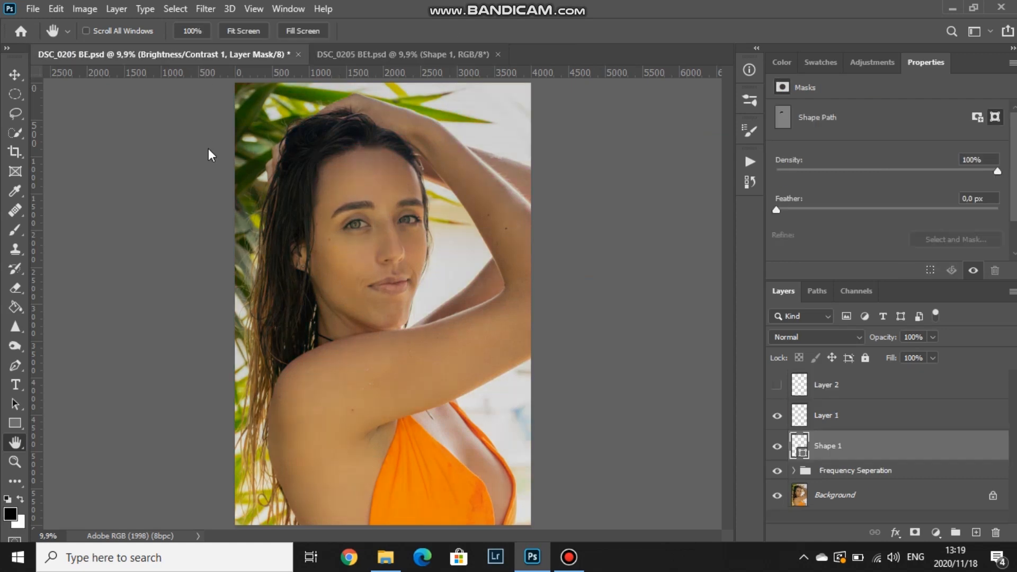
pyautogui.click(351, 55)
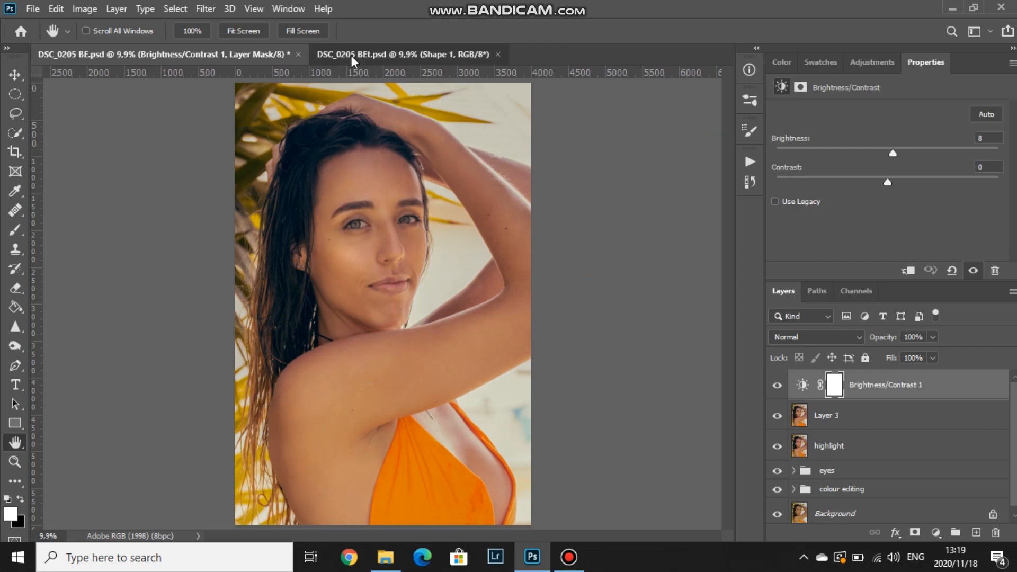
pyautogui.click(185, 52)
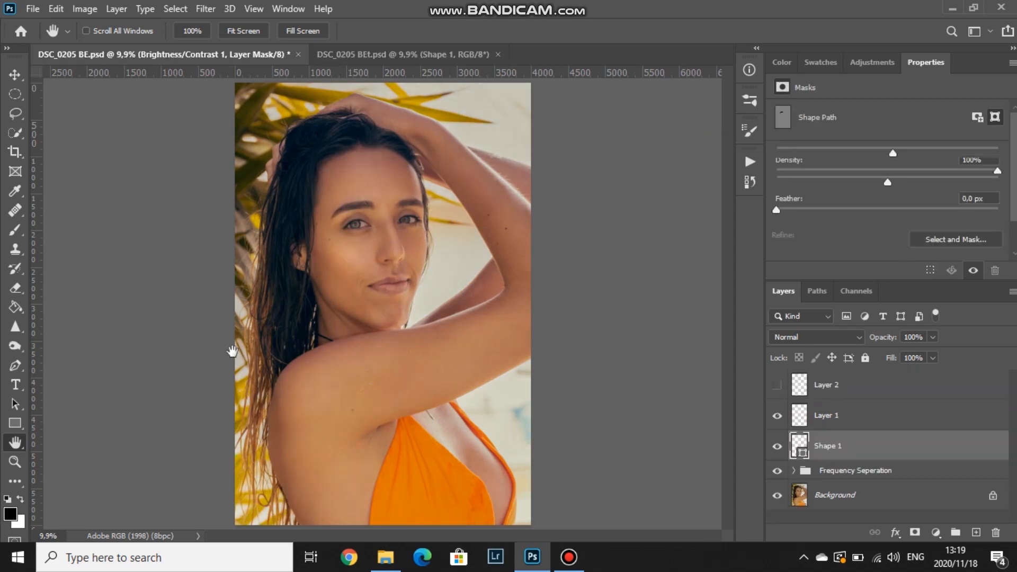
pyautogui.click(377, 54)
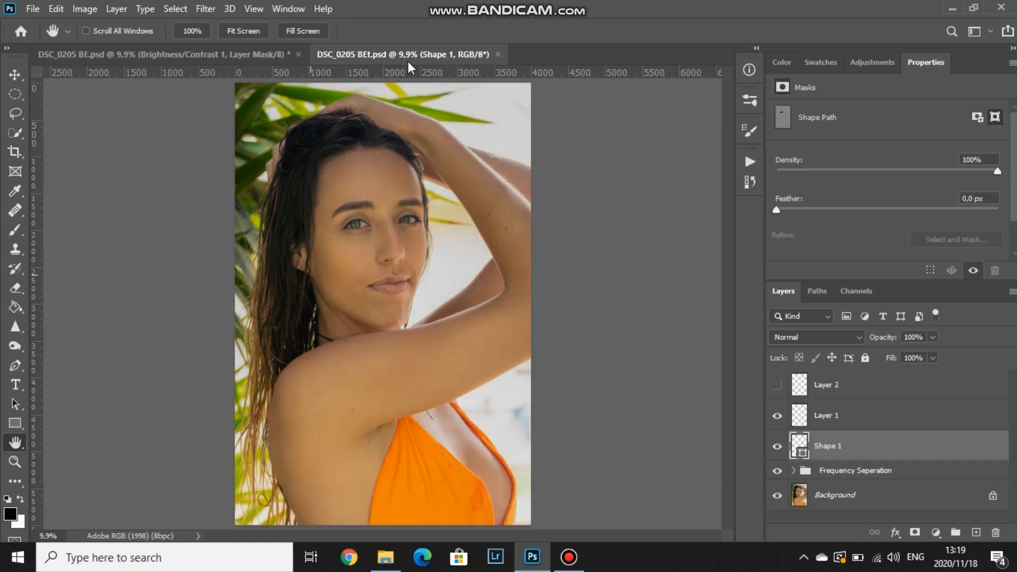
pyautogui.click(182, 62)
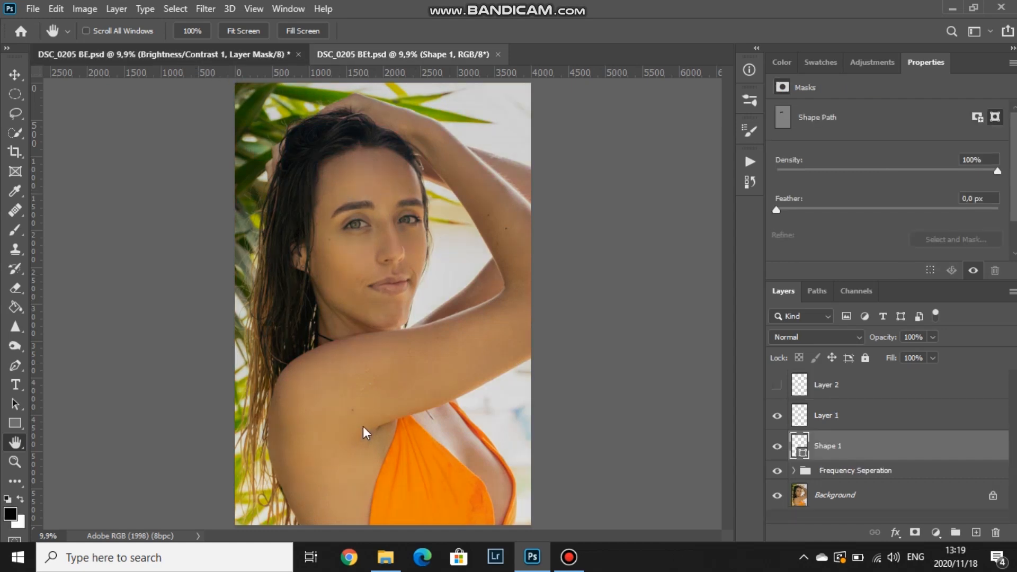